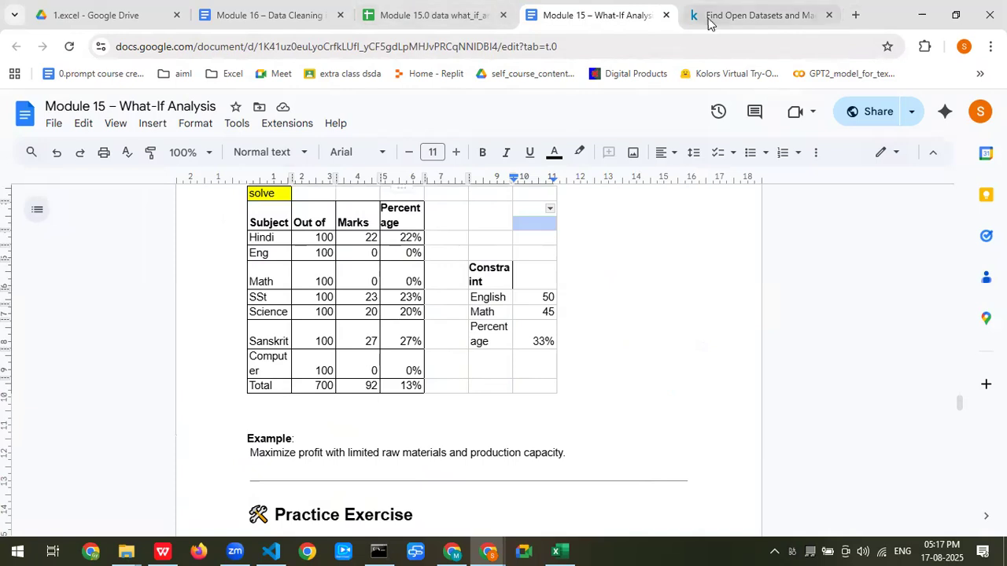
Step: Close the Module 15 spreadsheet and document tabs and bring up the Module 16 – Data Cleaning in Excel document
left_click_drag(677, 18, 398, 29)
left_click(261, 26)
left_click(505, 15)
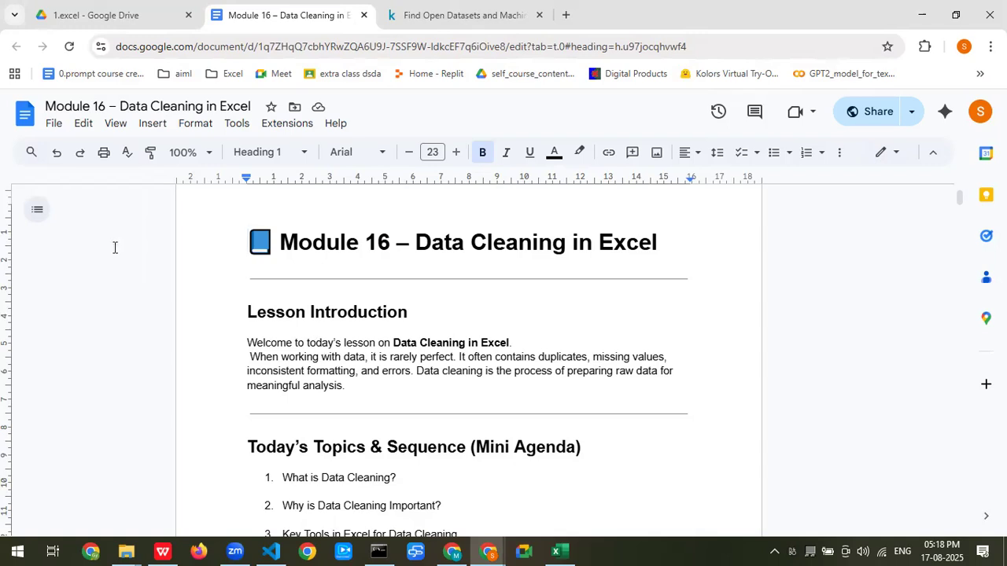
Step: Review the lesson introduction and the Mini Agenda topics, from What is Data Cleaning to Practical Example with Dataset and Business Use Case
scroll(365, 339, "down", 2)
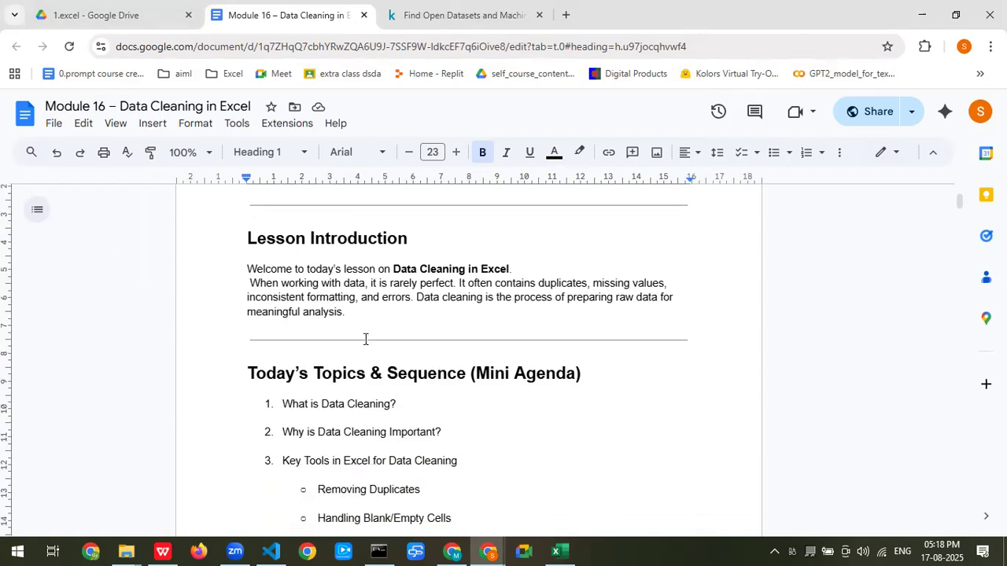
scroll(365, 339, "down", 3)
scroll(362, 347, "up", 1)
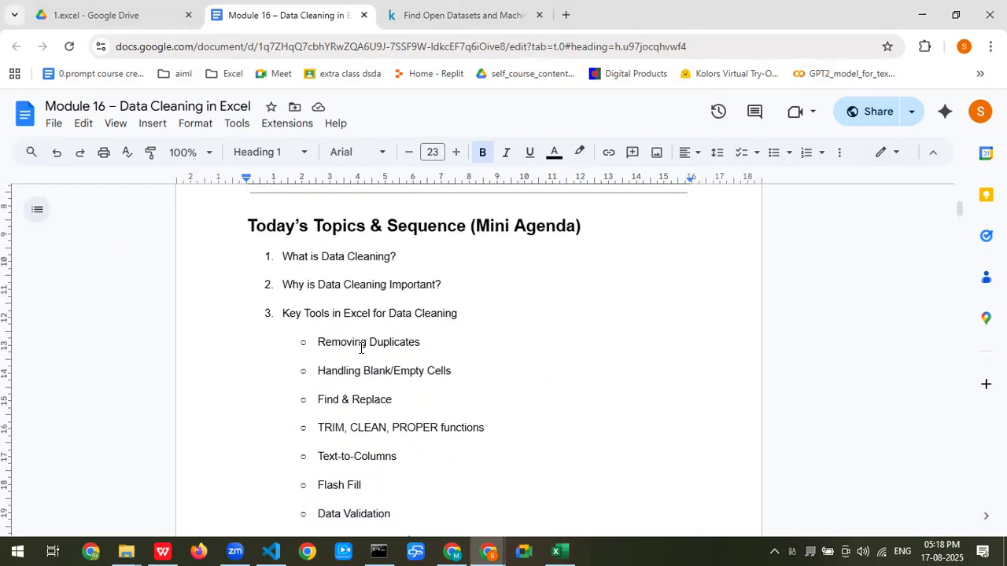
left_click_drag(312, 256, 396, 257)
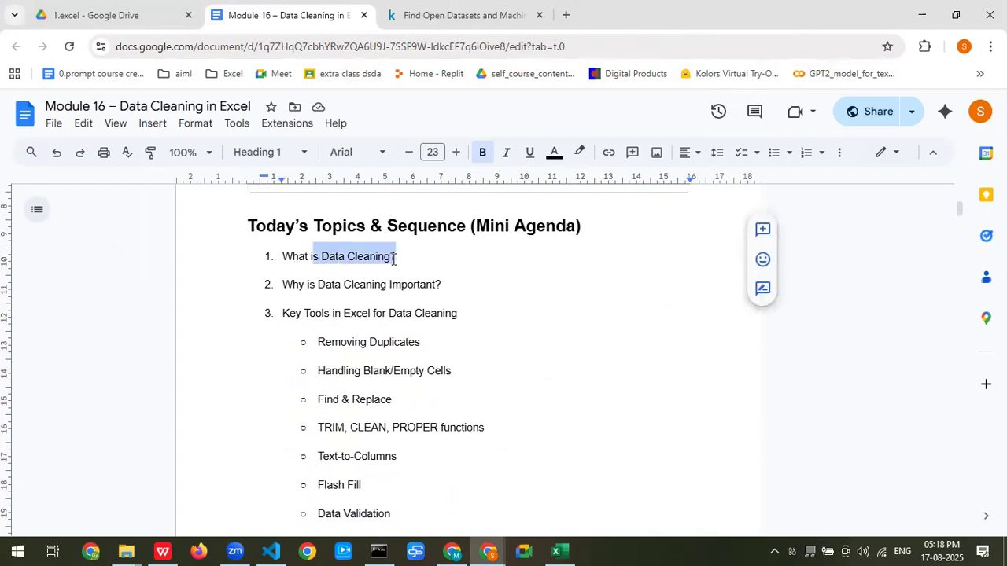
left_click_drag(335, 286, 439, 293)
left_click(285, 313)
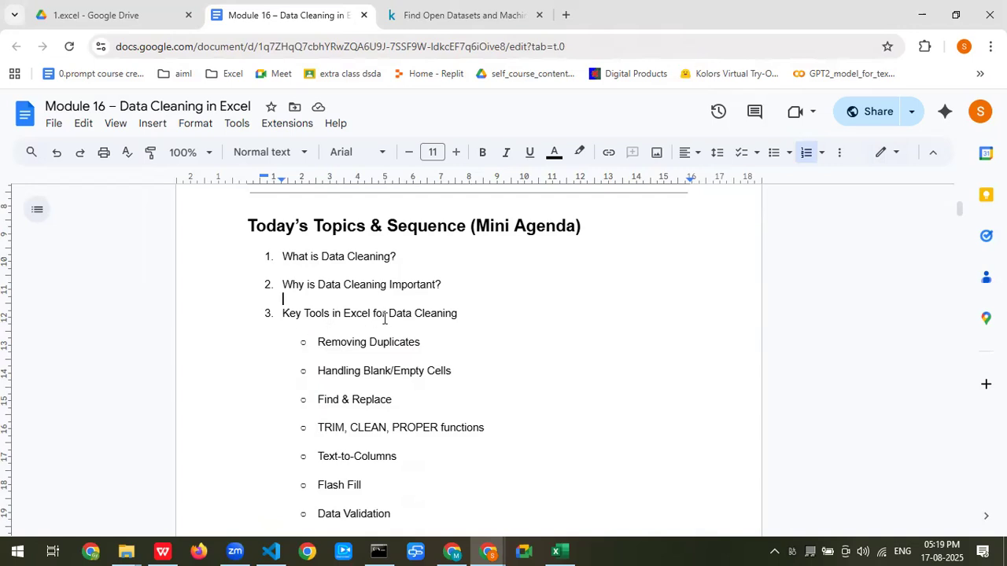
scroll(386, 319, "down", 1)
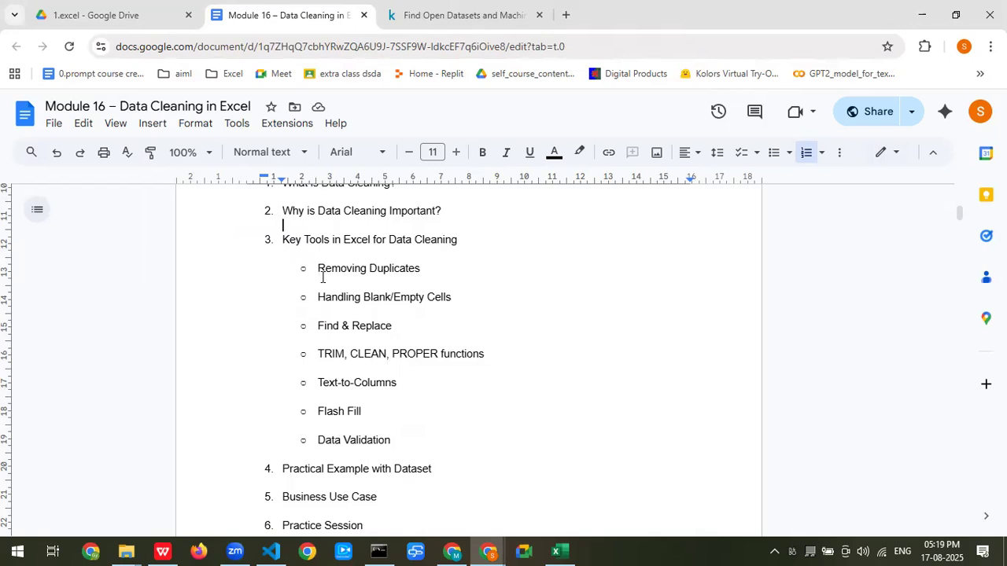
scroll(318, 327, "down", 1)
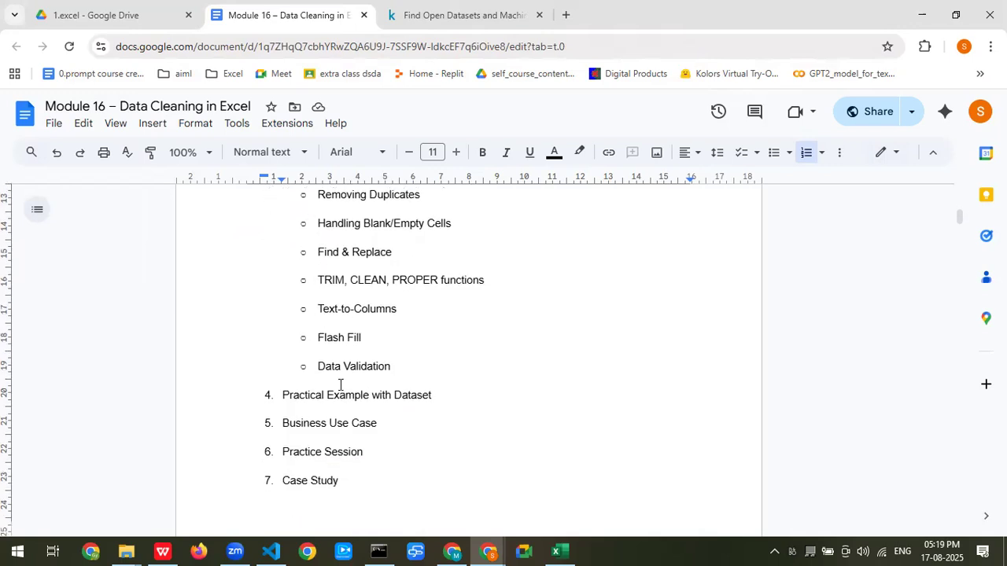
left_click_drag(289, 396, 426, 402)
left_click(360, 424)
Step: Examine the Real-World Hook section's list of data problems in the e-commerce customer data example
scroll(297, 432, "down", 2)
scroll(336, 411, "down", 5)
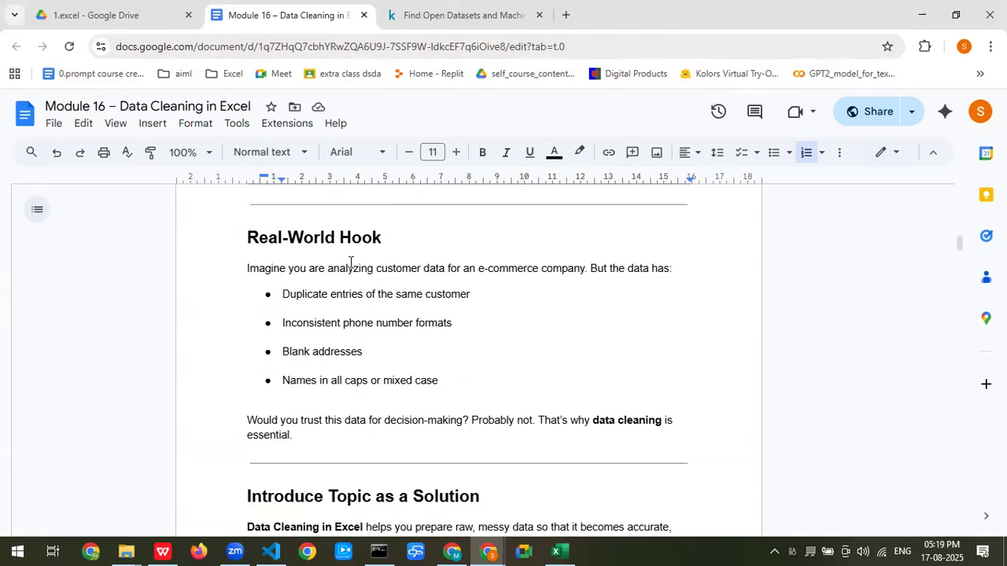
left_click_drag(367, 268, 579, 272)
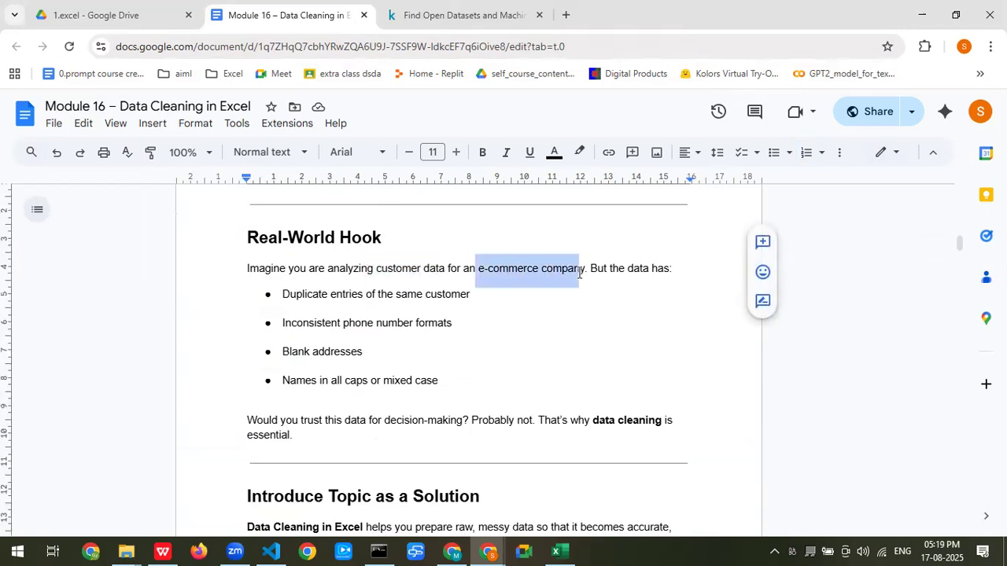
left_click(359, 294)
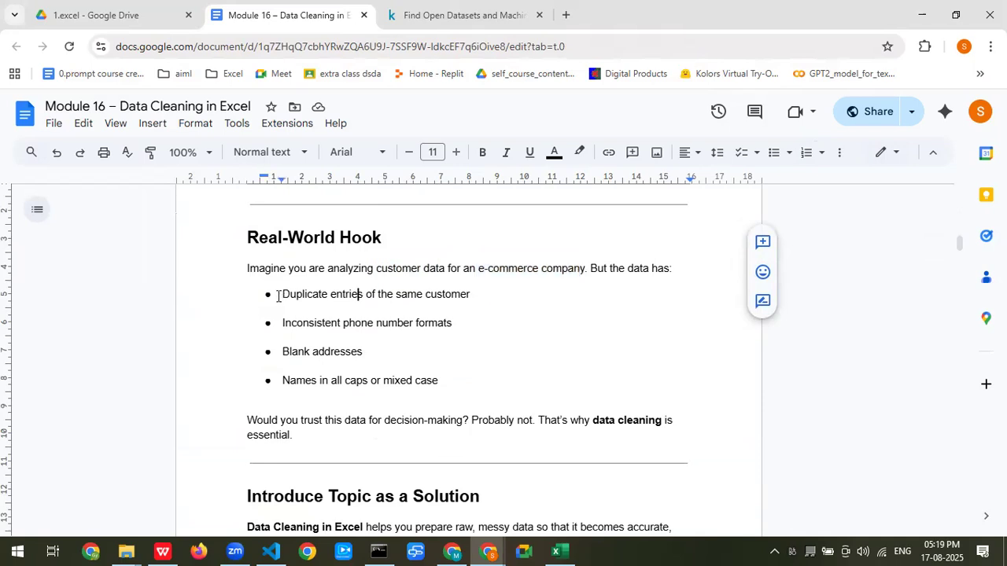
left_click_drag(348, 297, 477, 294)
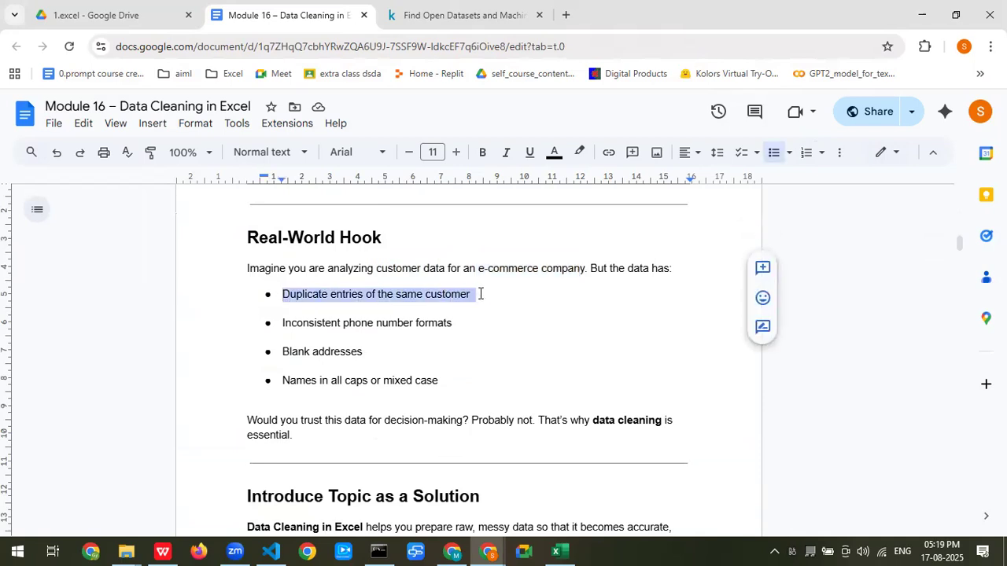
left_click(478, 294)
left_click_drag(282, 324, 453, 324)
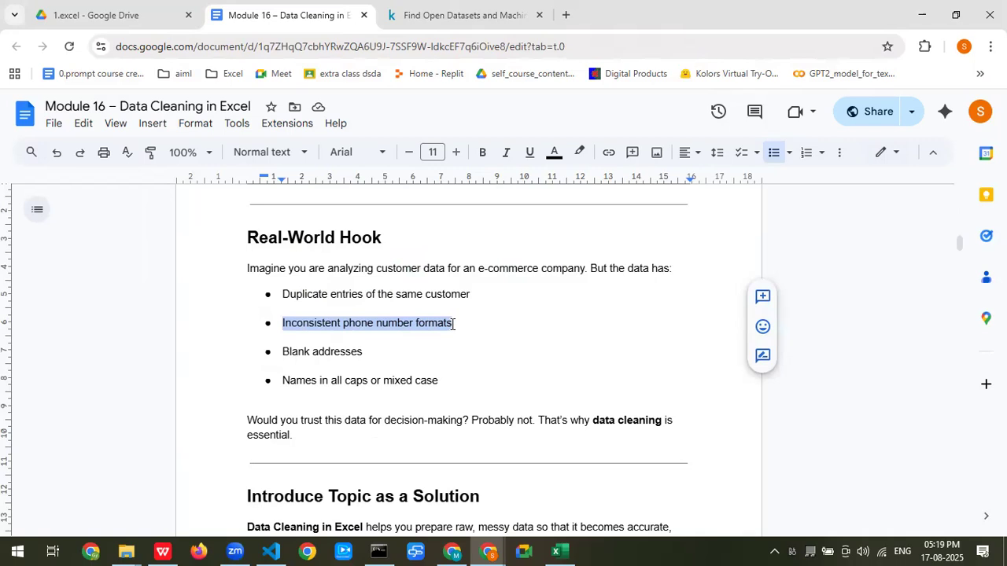
left_click(369, 351)
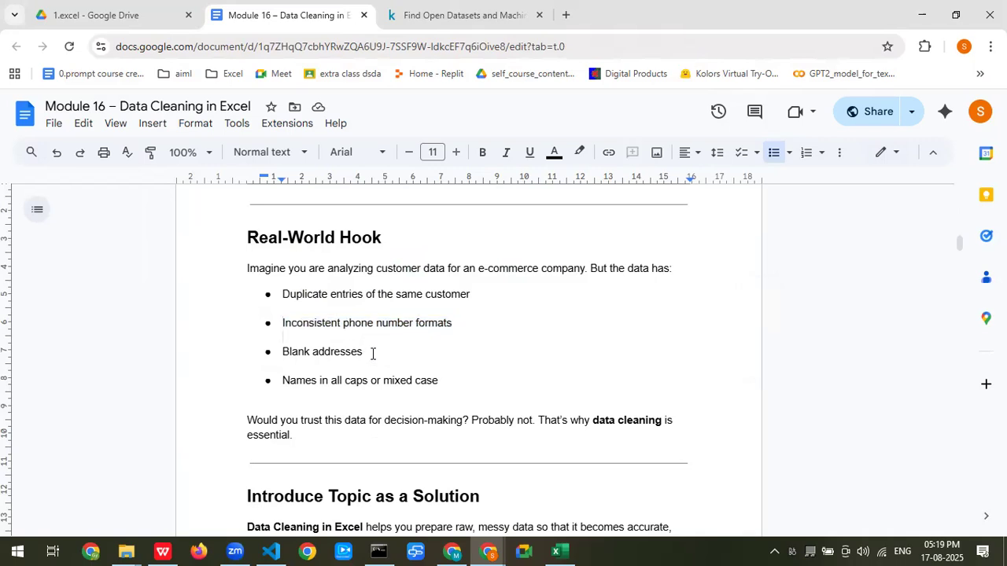
left_click_drag(346, 356, 273, 352)
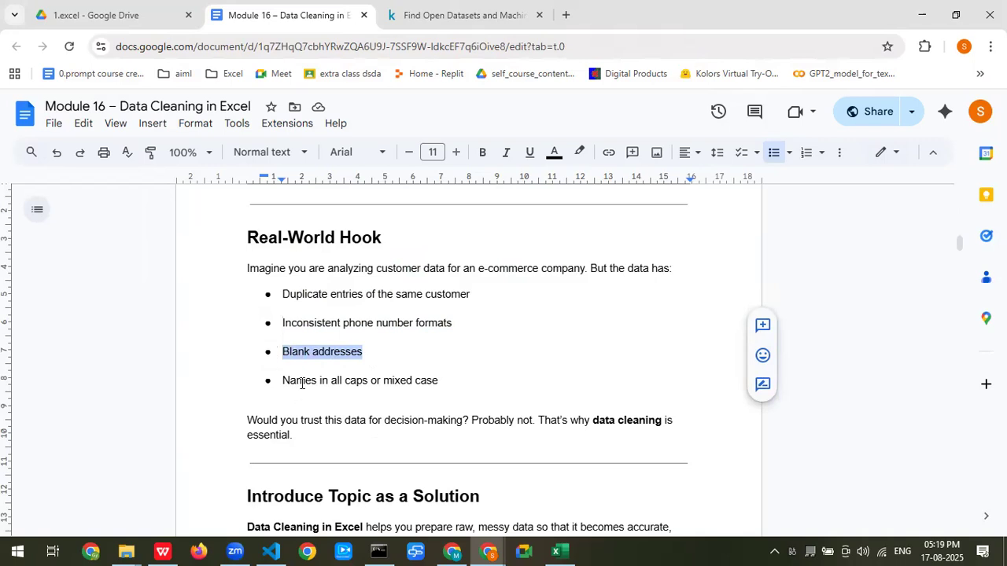
scroll(293, 382, "down", 1)
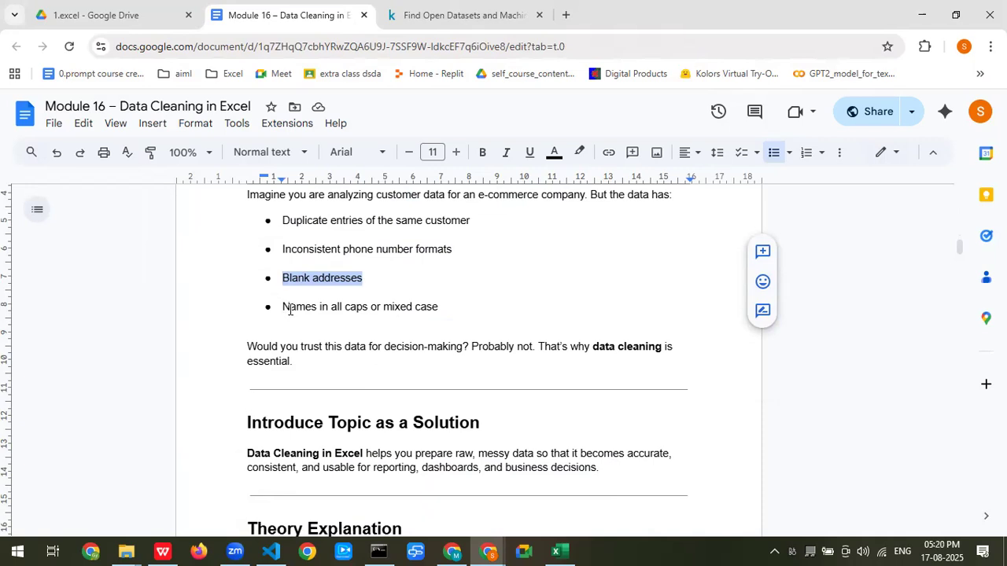
scroll(291, 313, "up", 2)
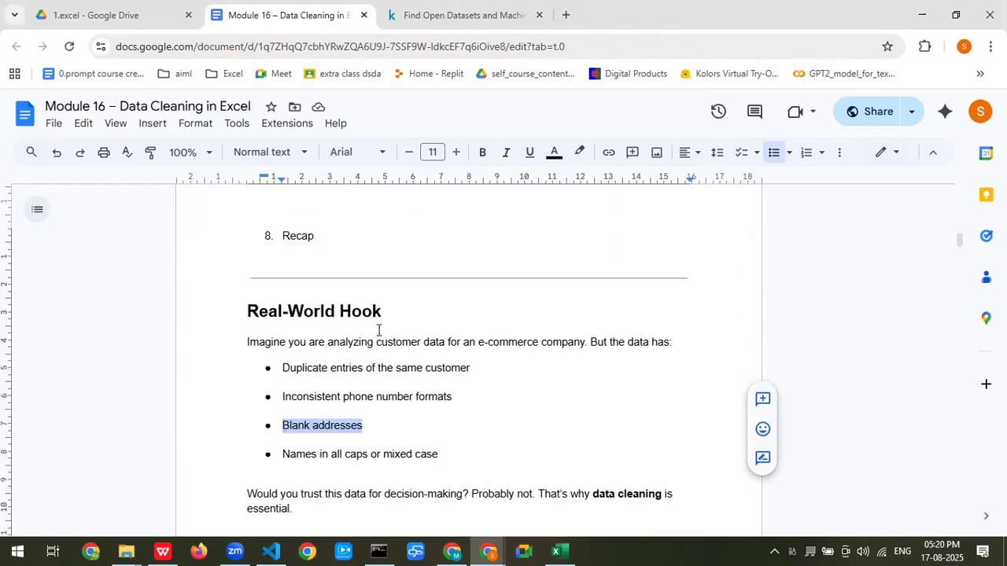
scroll(333, 360, "down", 2)
scroll(332, 361, "down", 1)
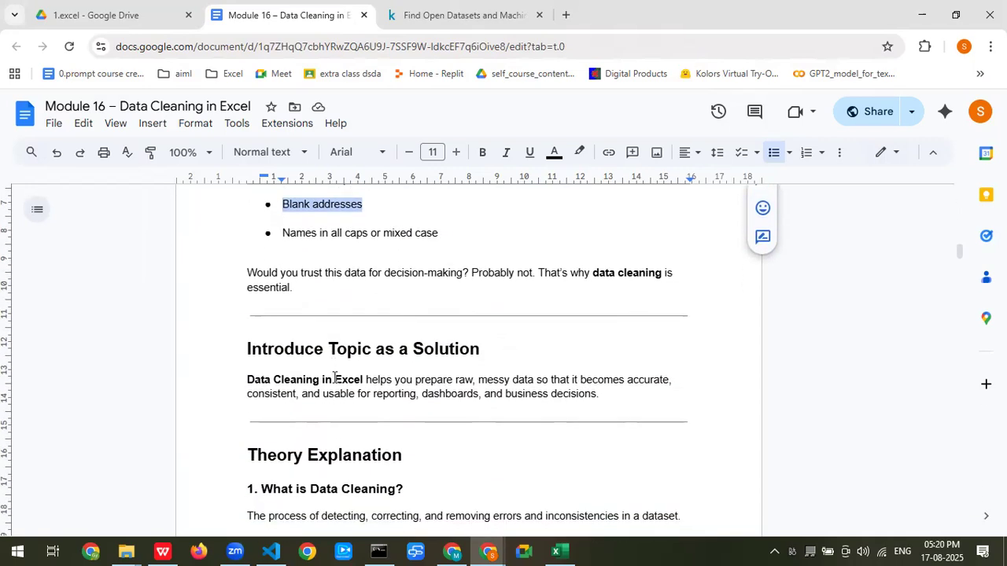
scroll(264, 383, "down", 1)
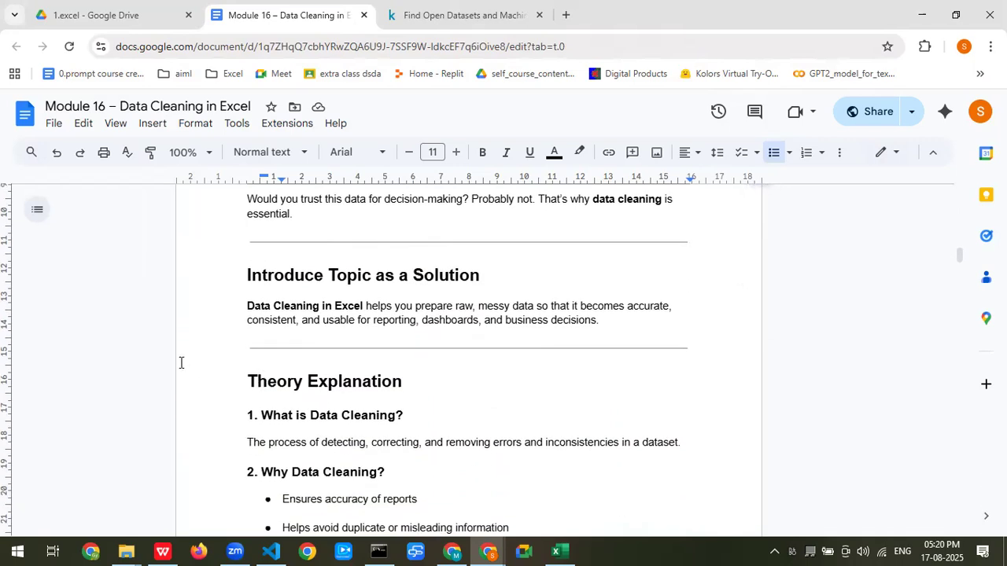
Step: Highlight the word Excel under Introduce Topic as a Solution, handwrite data tool names beside it on screen, and clear the annotations
double_click(353, 306)
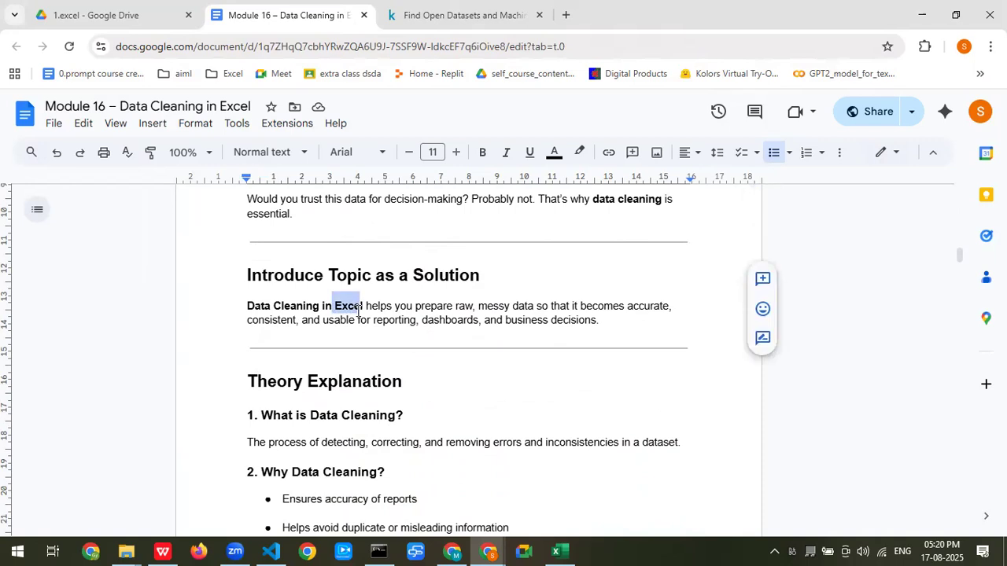
left_click(23, 477)
mouse_move(540, 249)
left_mouse_down()
mouse_move(560, 272)
mouse_move(557, 243)
mouse_move(574, 270)
left_mouse_up()
mouse_move(607, 228)
left_mouse_down()
mouse_move(612, 244)
mouse_move(620, 221)
mouse_move(617, 239)
left_mouse_up()
mouse_move(634, 230)
left_mouse_down()
mouse_move(631, 237)
mouse_move(706, 228)
mouse_move(712, 212)
mouse_move(767, 209)
mouse_move(779, 198)
mouse_move(780, 216)
left_mouse_up()
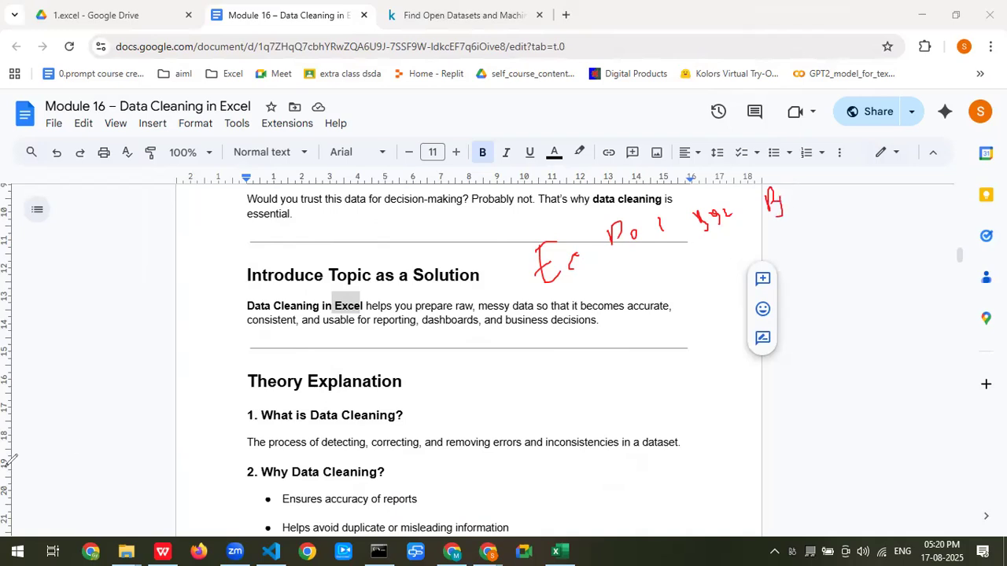
left_click(6, 466)
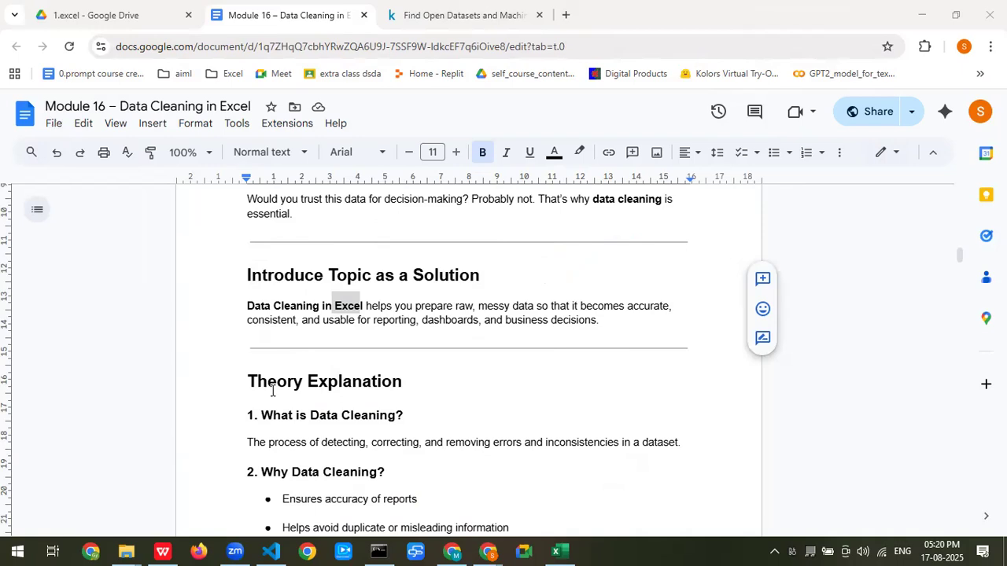
Step: Read the Theory Explanation section on what data cleaning is, why and when to use it, and how to do it in Excel
scroll(276, 361, "down", 1)
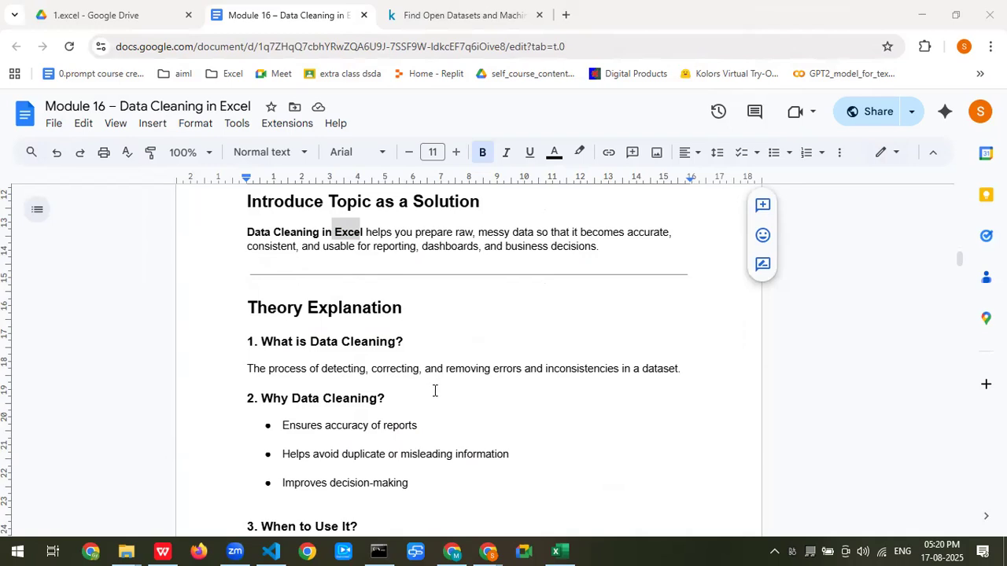
scroll(560, 371, "down", 1)
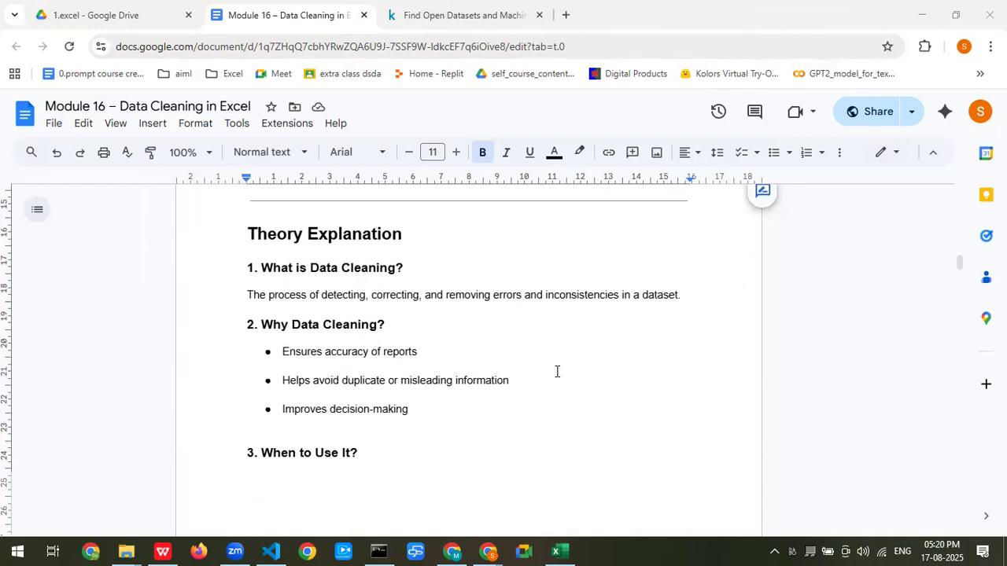
scroll(503, 368, "down", 1)
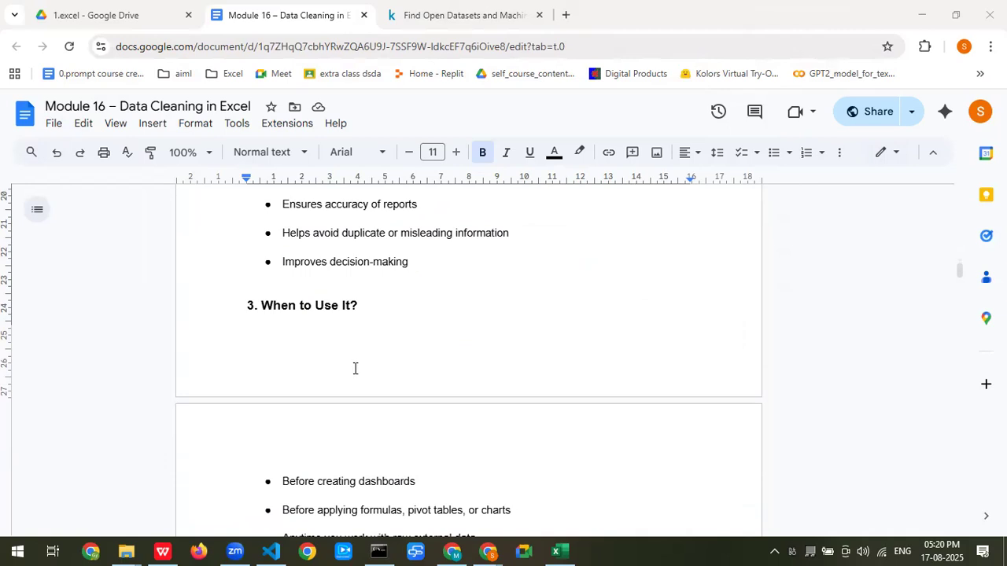
scroll(355, 367, "down", 2)
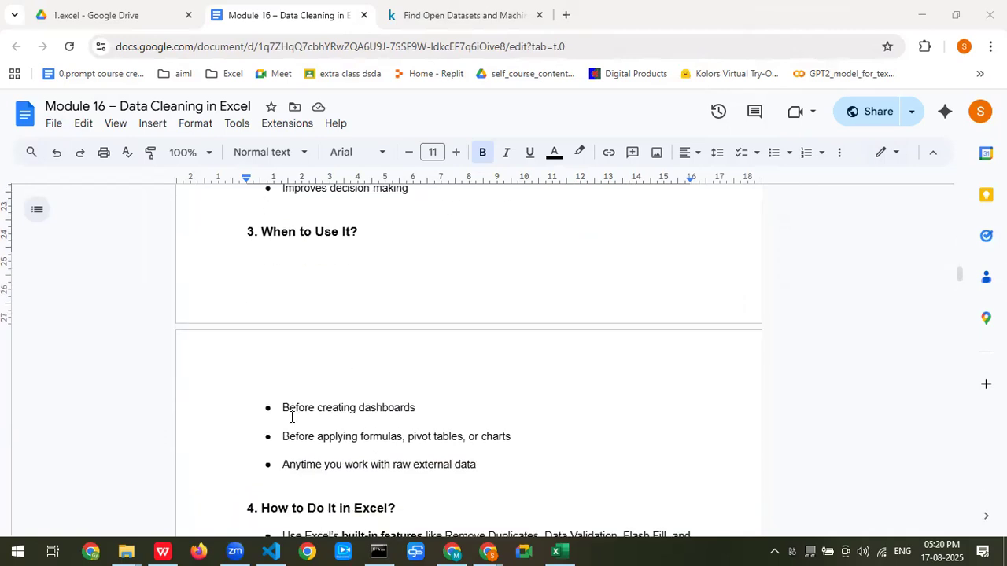
scroll(294, 415, "down", 4)
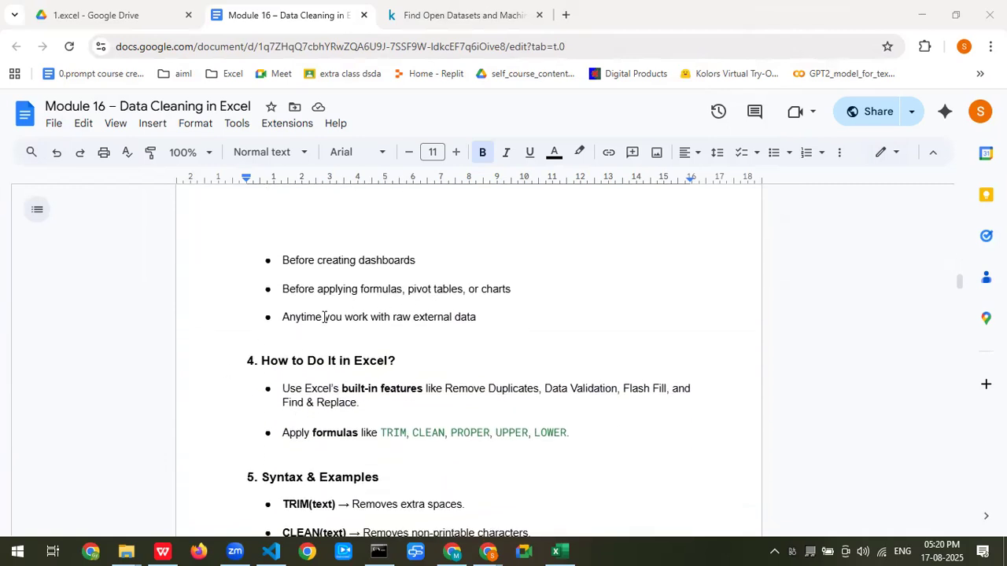
scroll(324, 317, "down", 2)
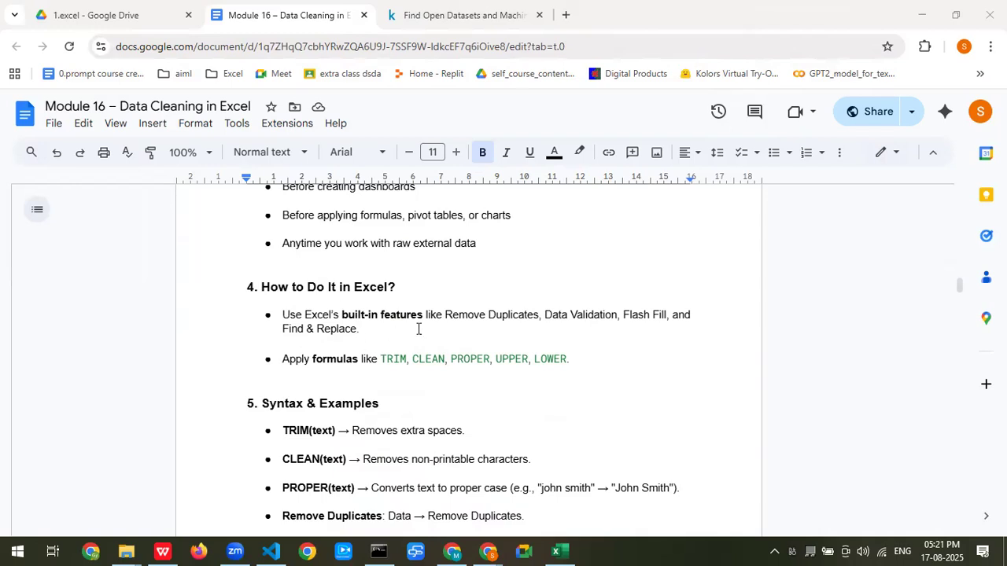
scroll(330, 330, "down", 2)
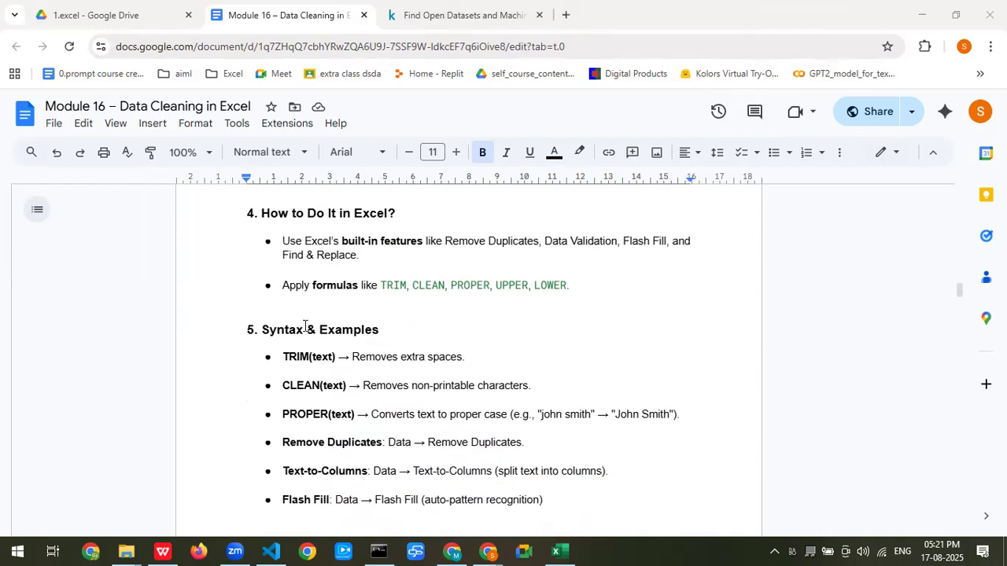
Step: Examine the cleaning formulas and the Syntax & Examples list, covering TRIM, CLEAN, PROPER, Remove Duplicates, Text-to-Columns and Flash Fill
left_click_drag(387, 285, 527, 286)
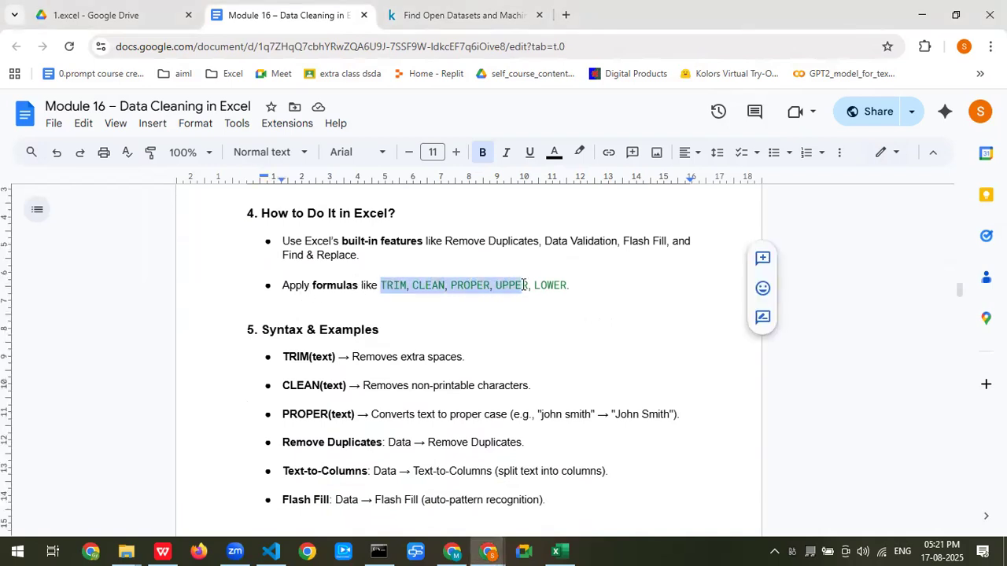
scroll(377, 293, "down", 2)
left_click(282, 311)
left_click_drag(282, 283, 346, 397)
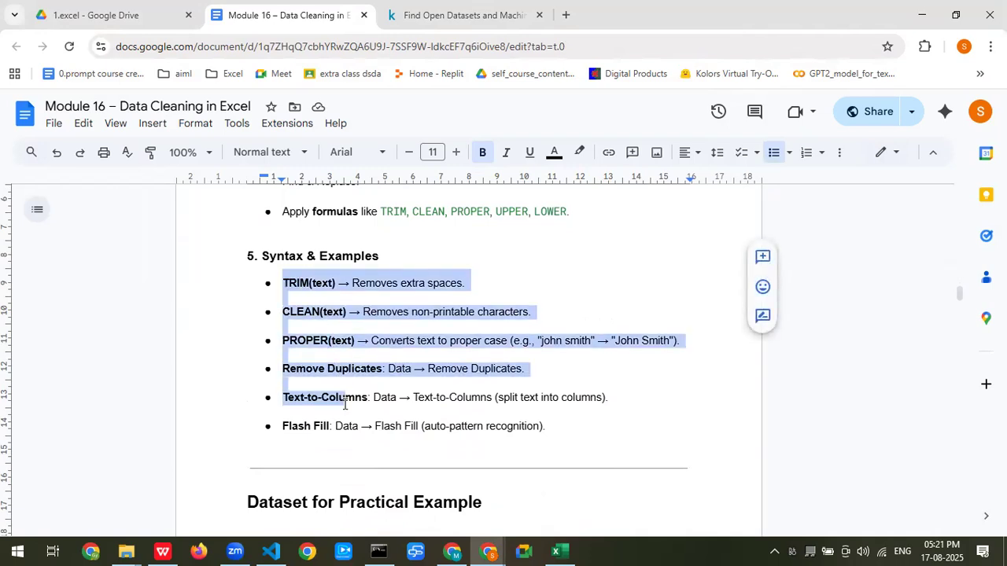
left_click(349, 279)
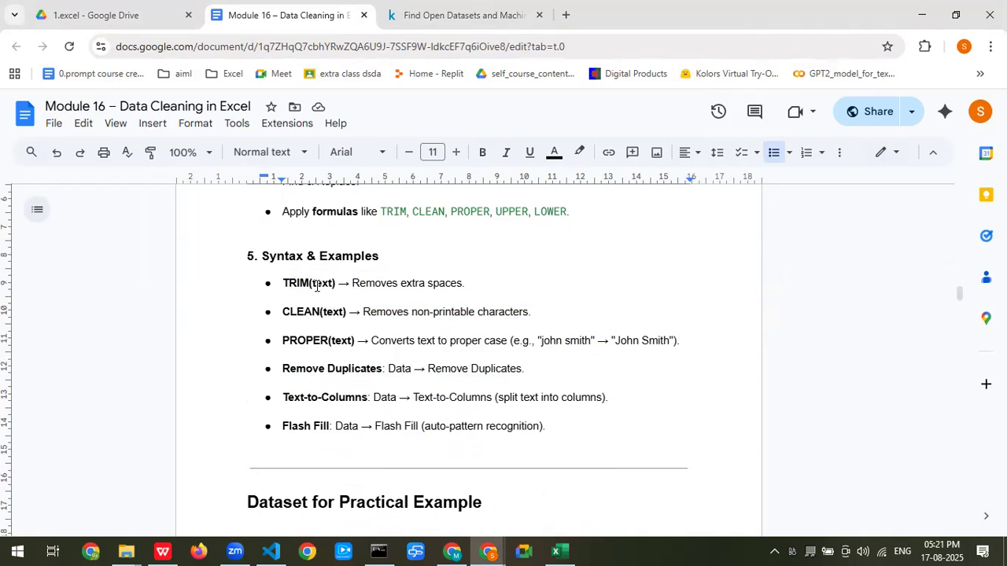
left_click_drag(360, 311, 531, 309)
left_click(531, 309)
left_click_drag(393, 343, 444, 344)
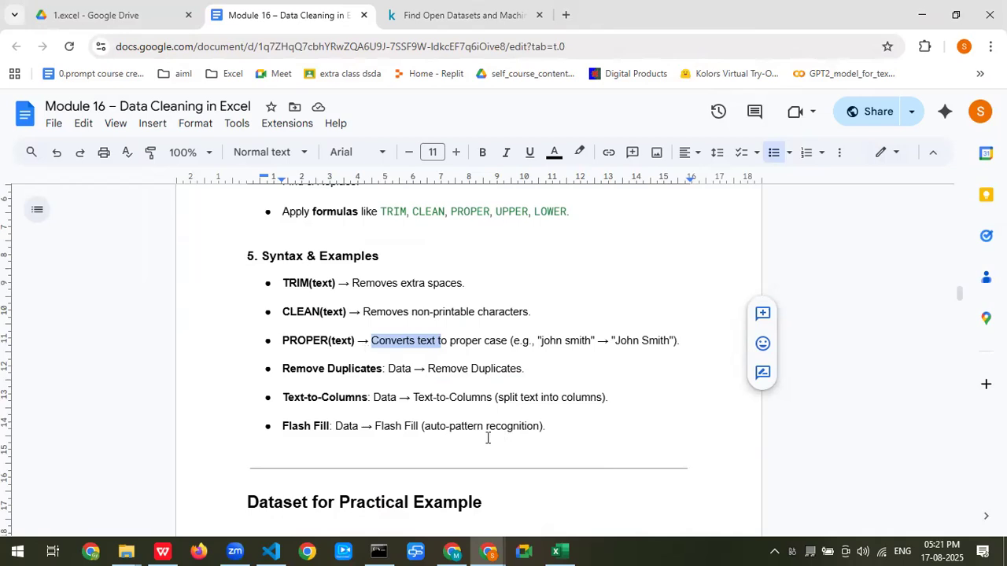
scroll(299, 392, "down", 1)
left_click_drag(427, 354, 518, 361)
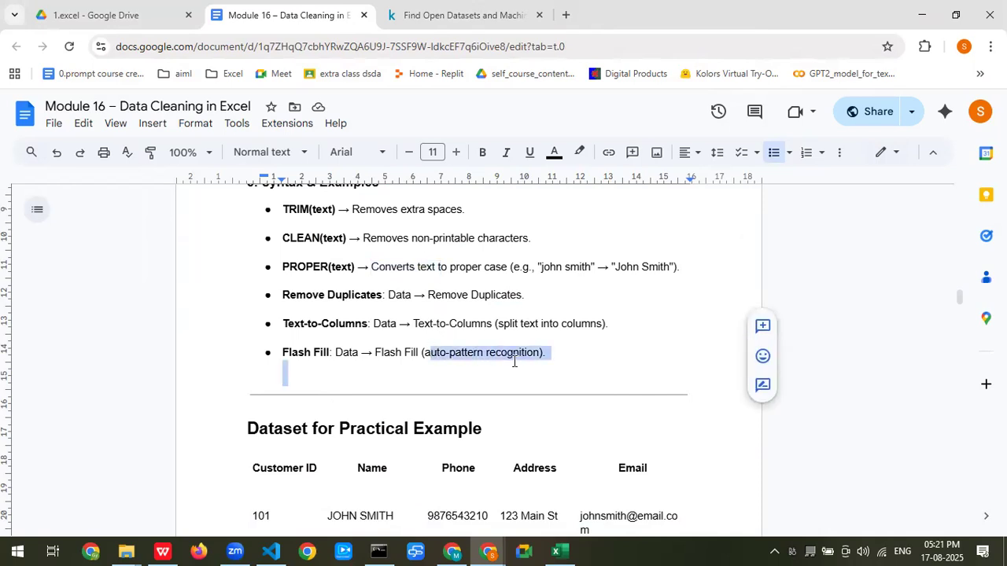
Step: Inspect the customer table under Dataset for Practical Example, focusing on the Customer ID and Name columns
scroll(513, 361, "down", 2)
scroll(257, 274, "up", 1)
scroll(321, 370, "up", 1)
scroll(324, 370, "down", 1)
left_click_drag(252, 394, 367, 490)
scroll(350, 444, "down", 1)
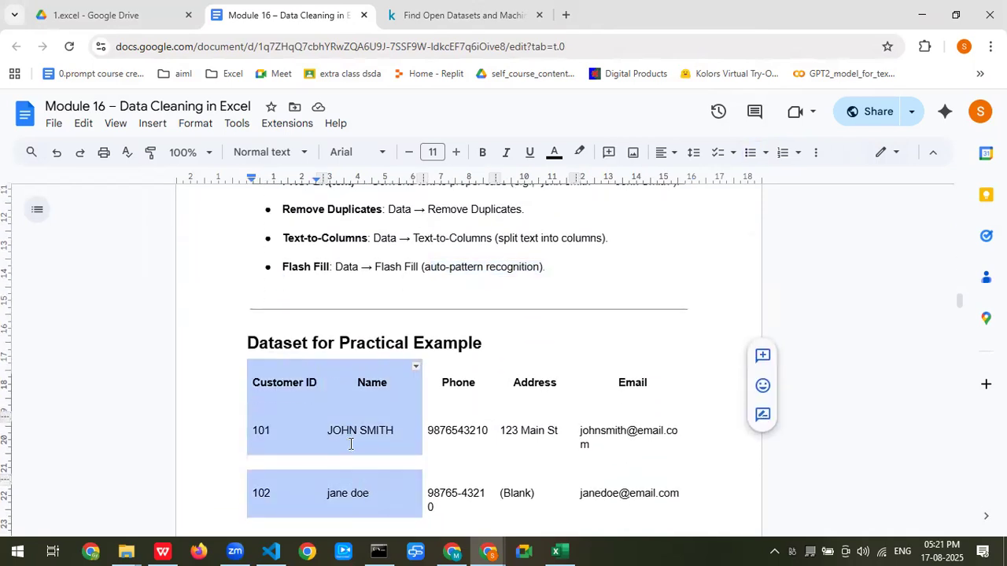
Step: Locate the raw comma-separated customer data at the end of the lesson document and select all of its lines
scroll(354, 433, "down", 15)
scroll(361, 428, "down", 20)
scroll(361, 429, "down", 3)
left_click_drag(331, 393, 241, 401)
scroll(213, 307, "up", 5)
scroll(240, 303, "up", 10)
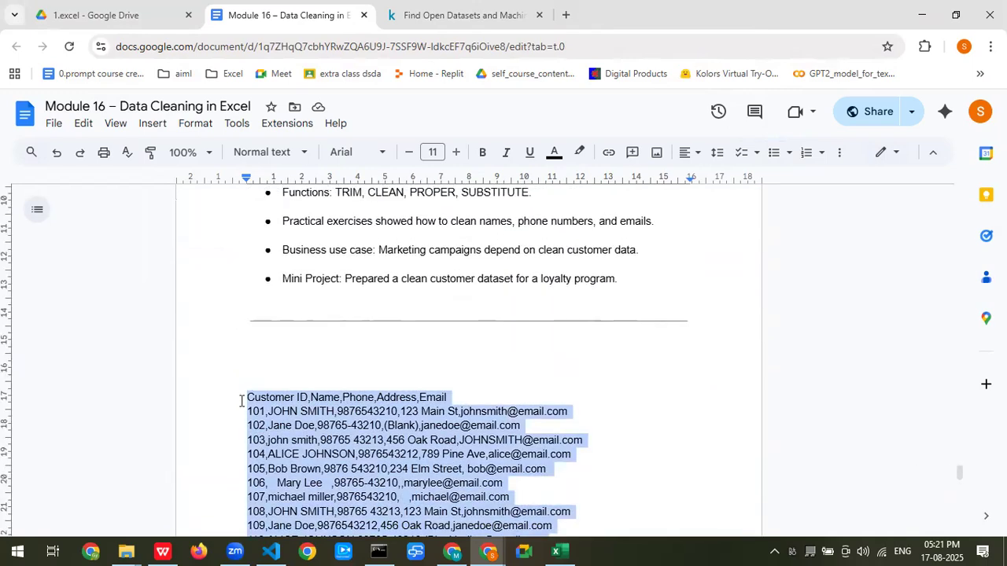
Step: Switch to the Book2 workbook in Excel and widen column A to fit the full comma-separated customer records
left_click(559, 552)
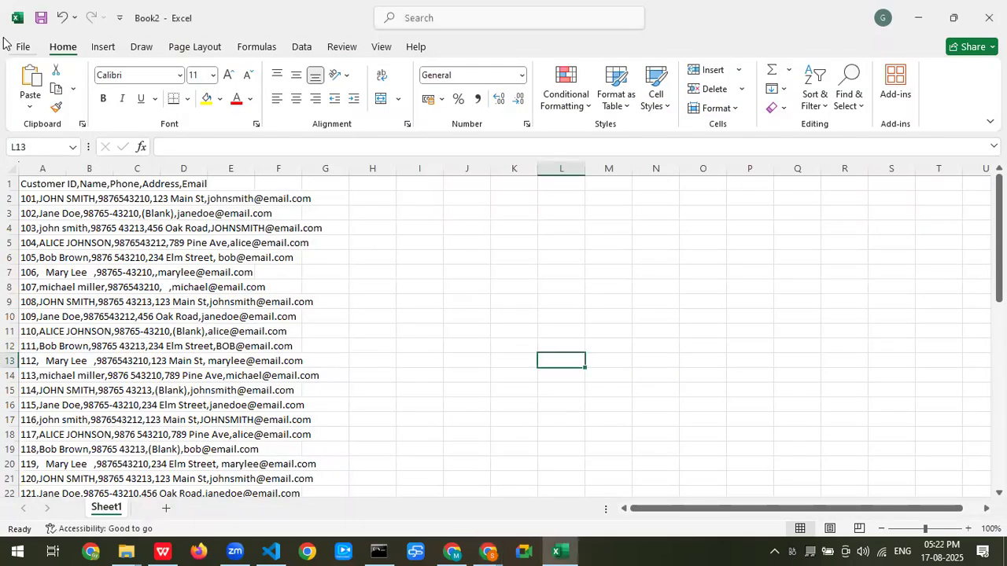
scroll(68, 162, "down", 3)
left_click(61, 168)
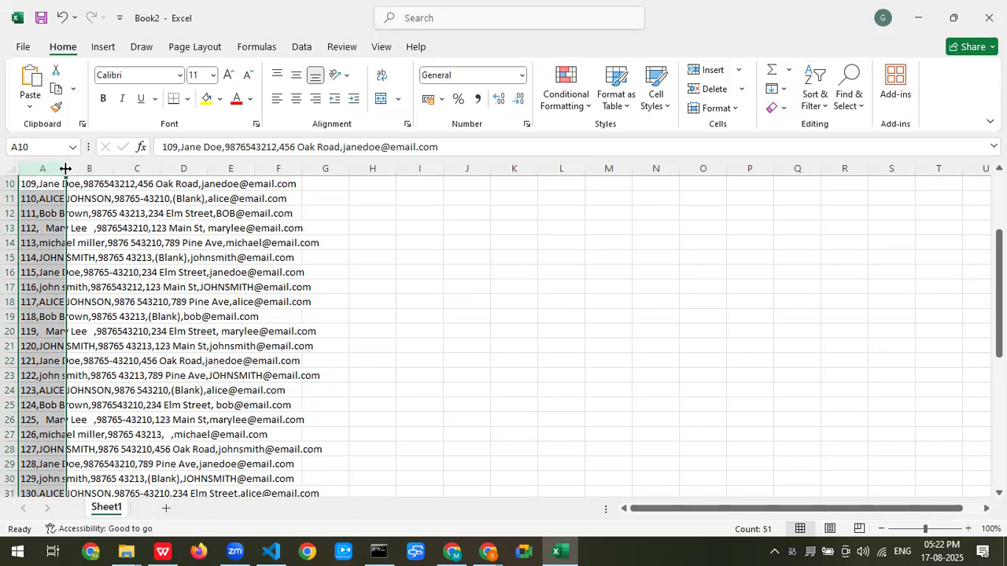
left_click_drag(66, 169, 411, 169)
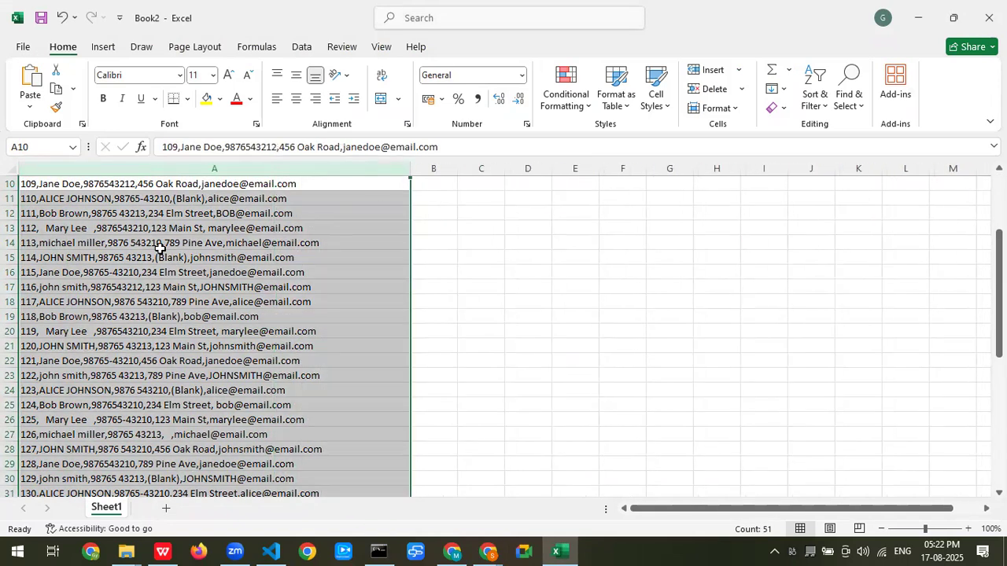
scroll(89, 245, "up", 1)
scroll(88, 245, "up", 3)
left_click(48, 259)
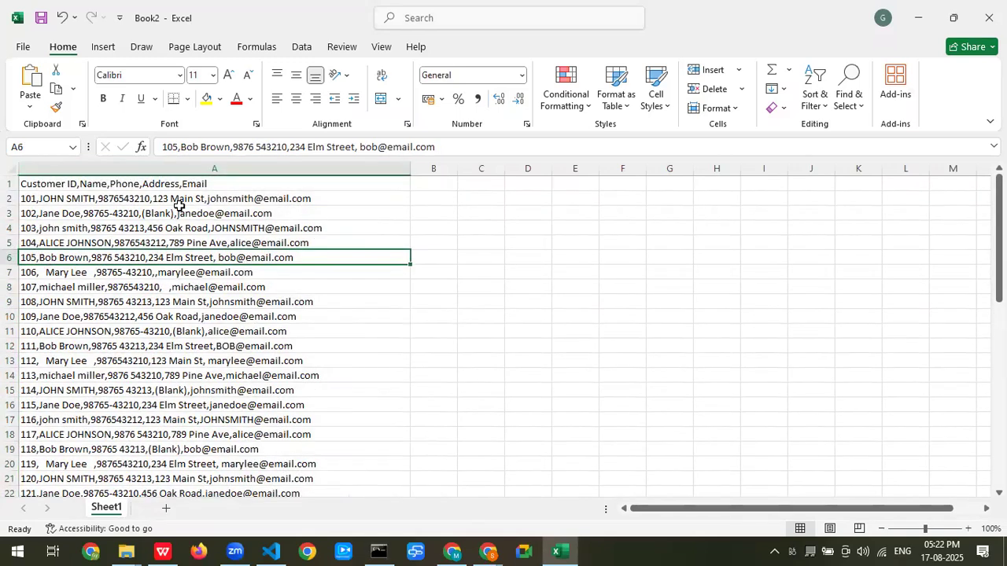
left_click(86, 169)
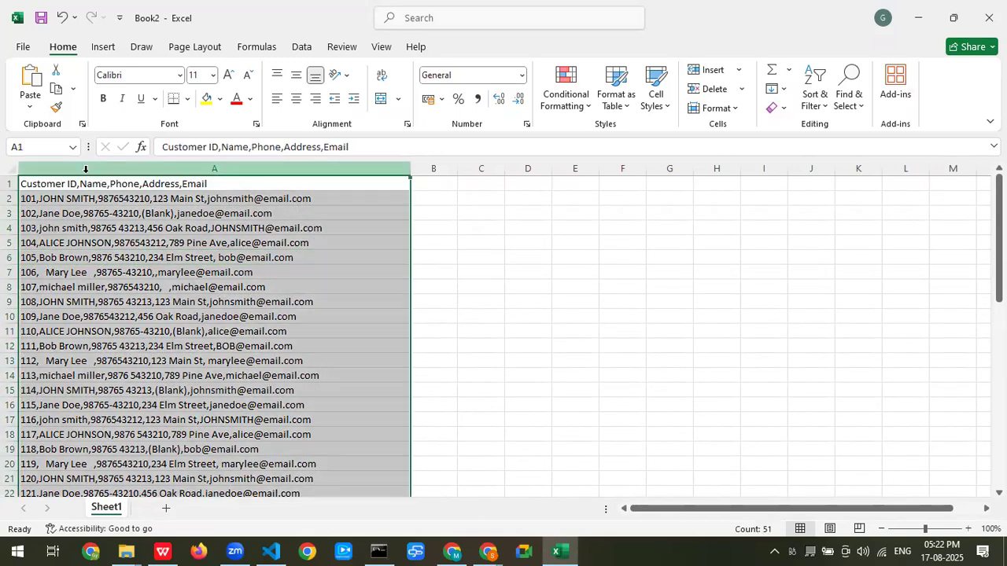
Step: Return to the lesson document's mini agenda in the browser and highlight Text-to-Columns under Key Tools in Excel for Data Cleaning
key("alt+Tab")
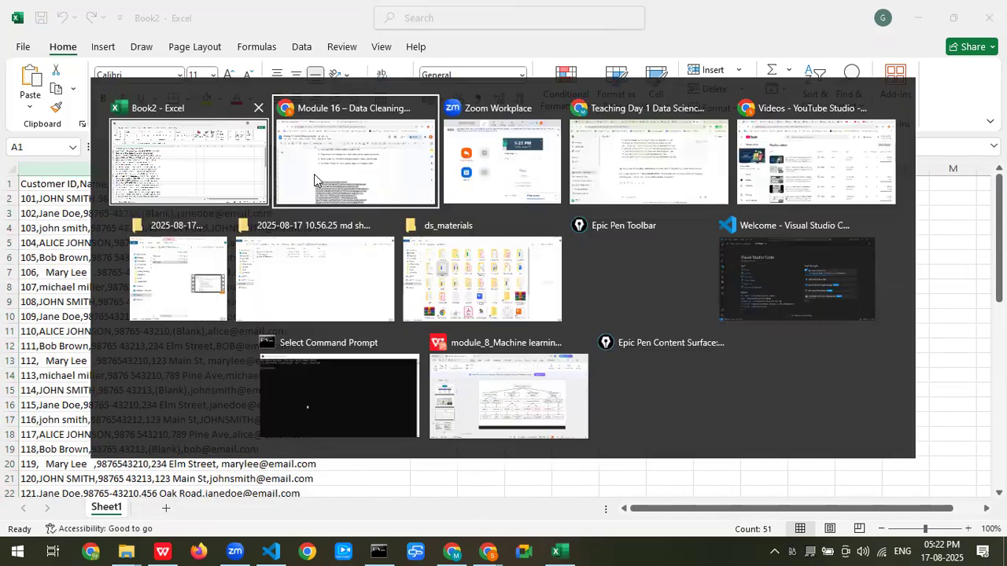
scroll(407, 350, "up", 10)
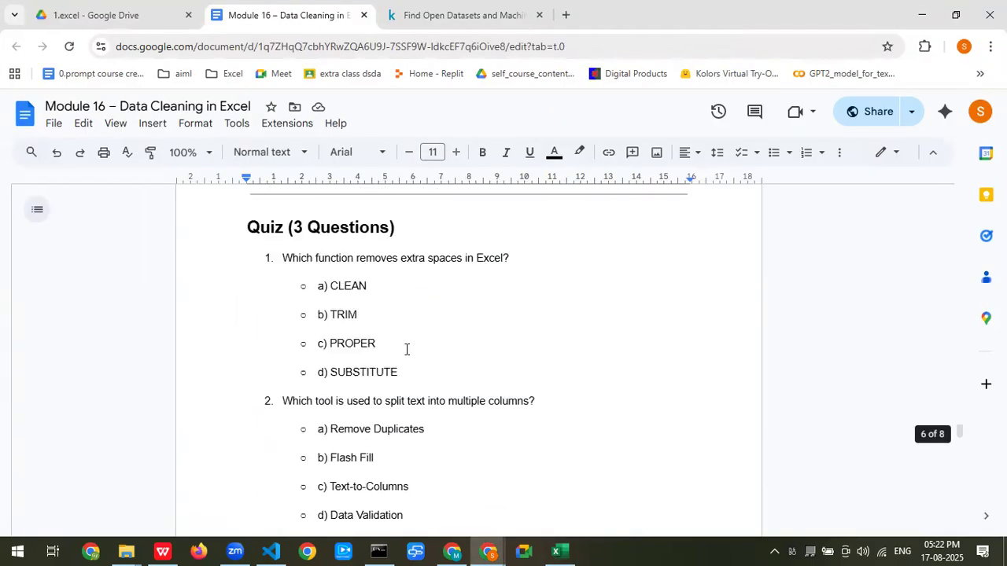
scroll(407, 349, "up", 10)
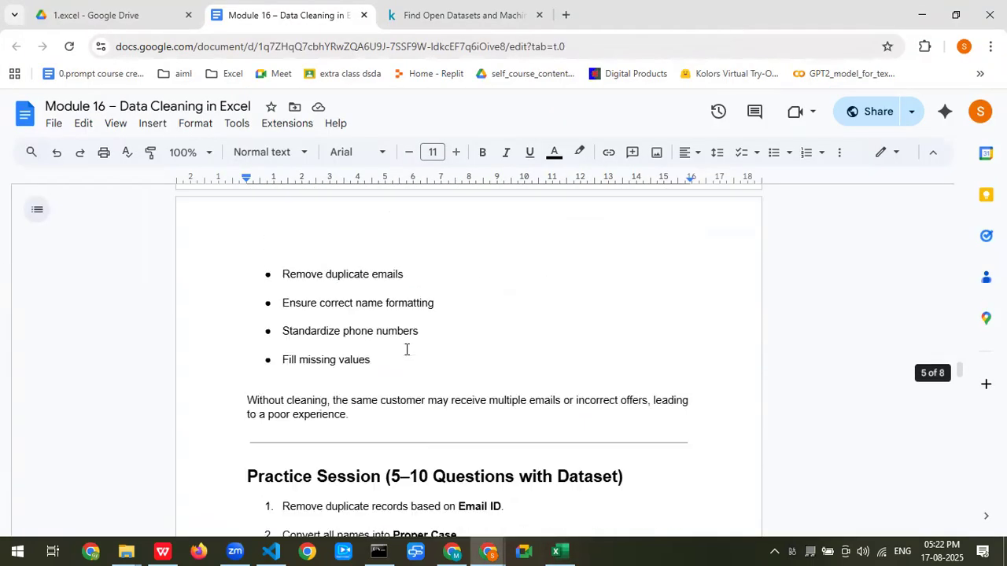
scroll(406, 350, "up", 10)
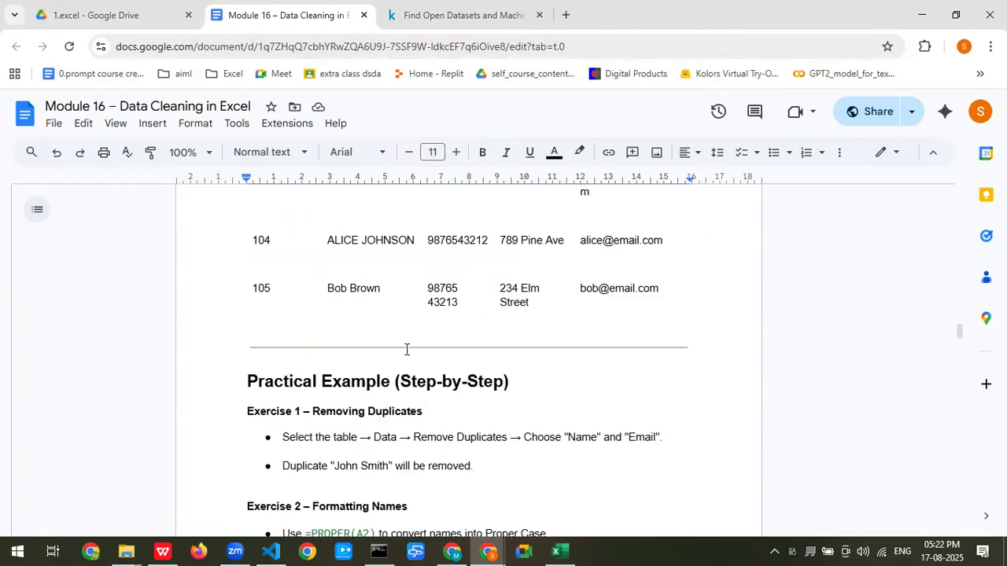
scroll(407, 350, "up", 10)
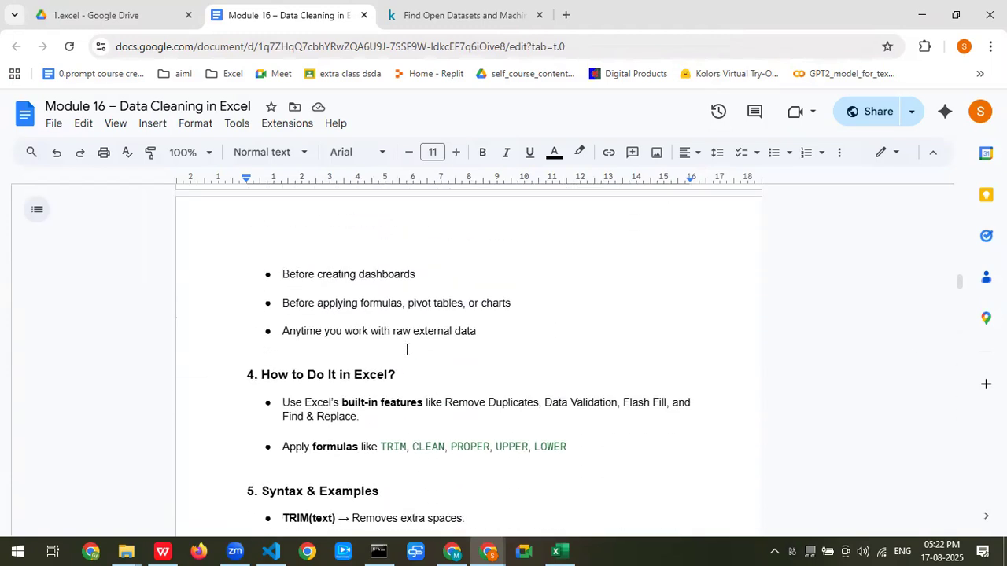
scroll(406, 349, "up", 5)
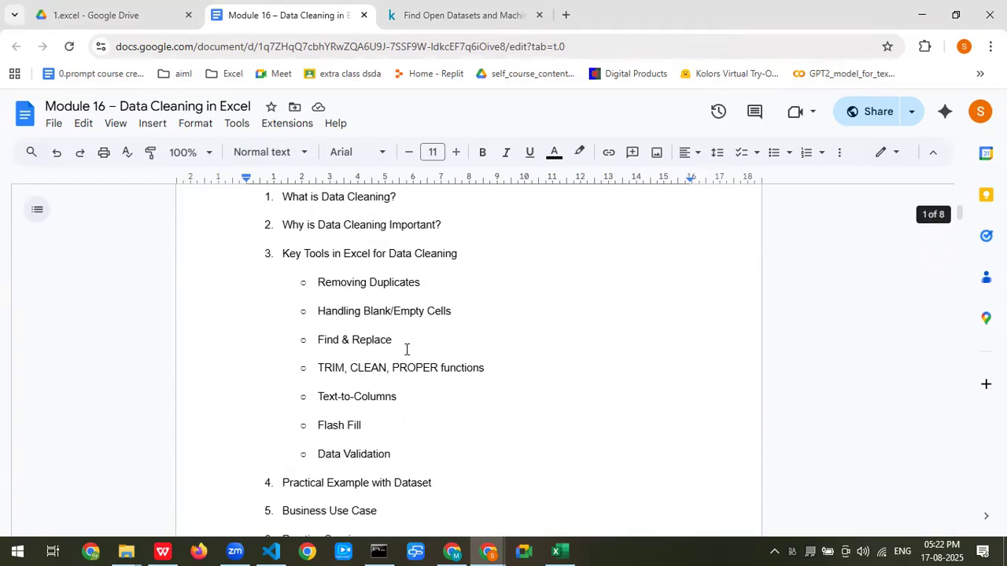
left_click_drag(320, 396, 397, 397)
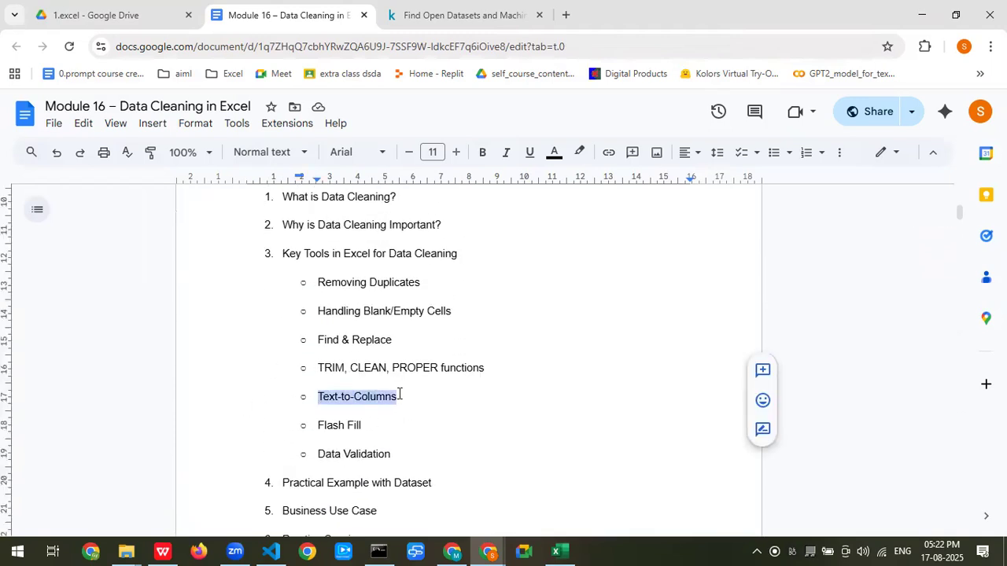
Step: Switch to Excel and split column A with Text to Columns as delimited data, adding Comma as a delimiter and keeping the General format
key("alt+Tab")
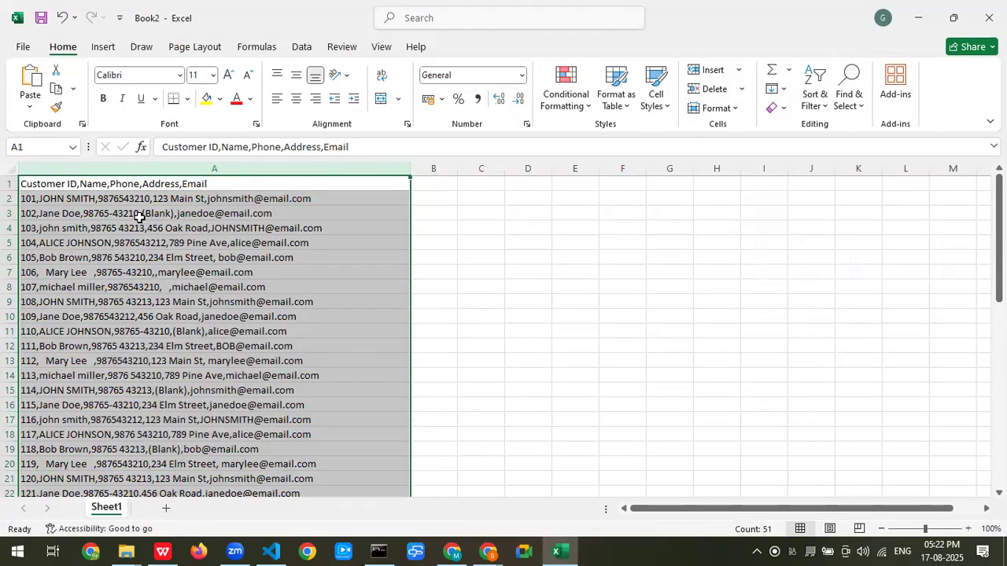
left_click(129, 169)
left_click(302, 49)
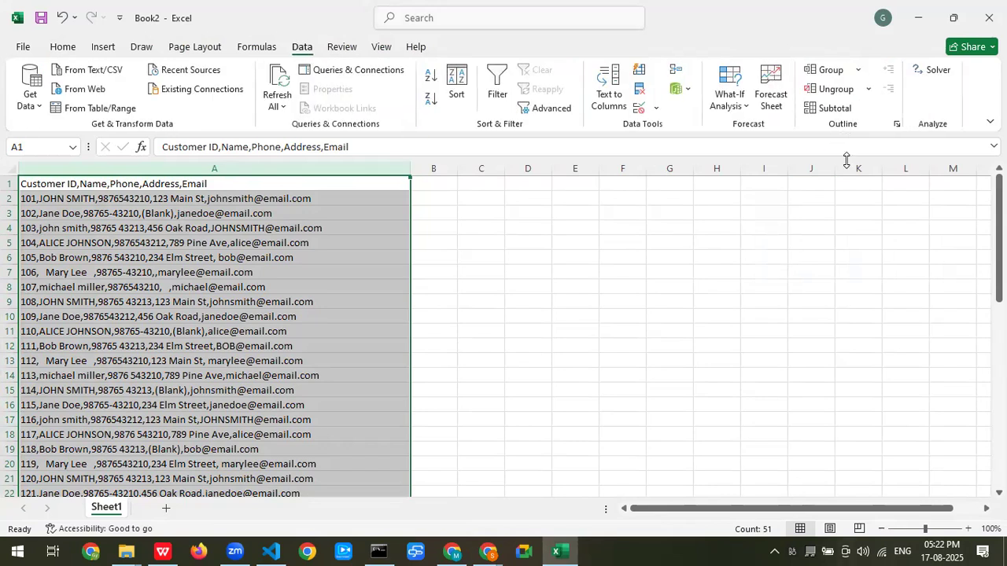
left_click(610, 98)
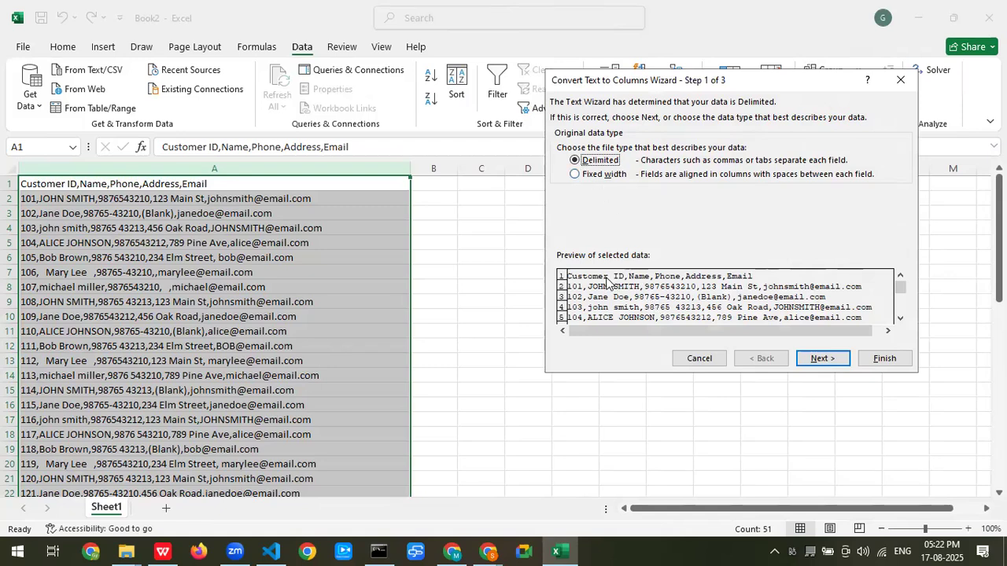
left_click(815, 358)
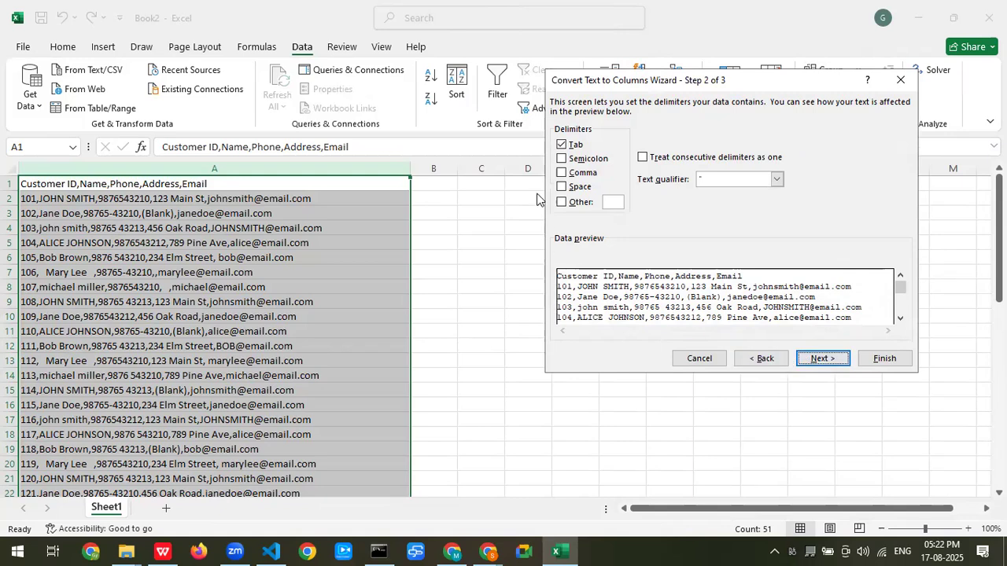
left_click(572, 175)
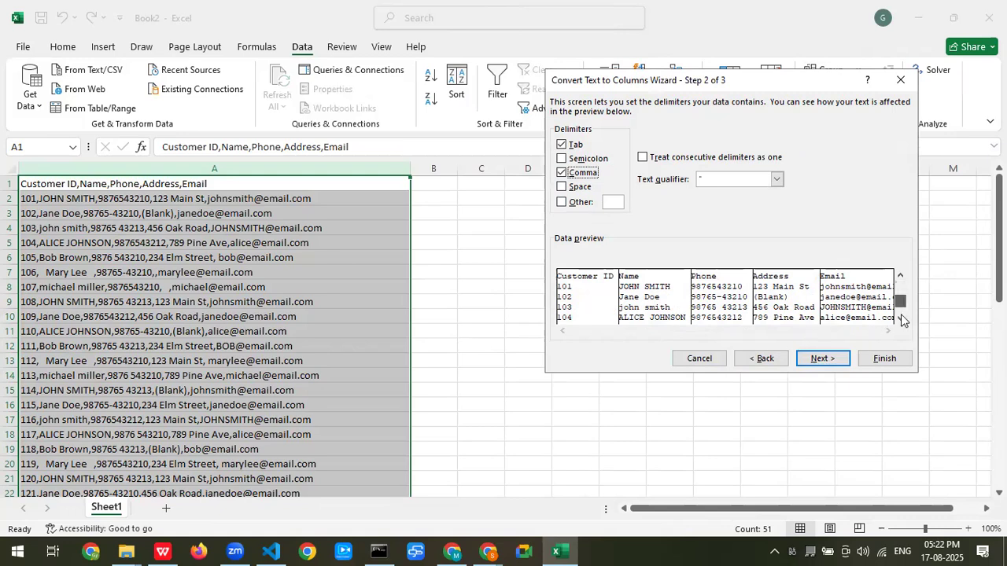
scroll(902, 319, "down", 15)
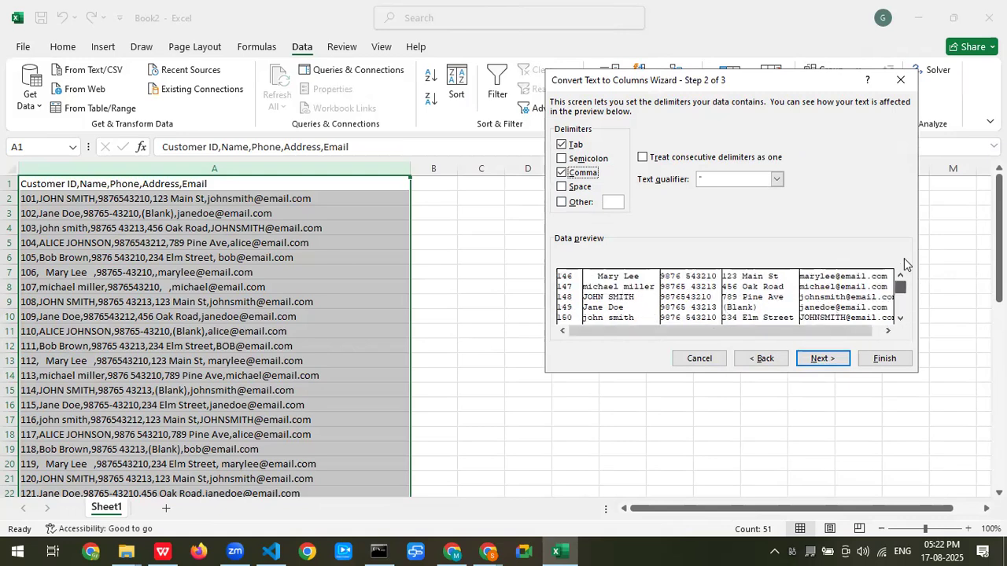
scroll(890, 268, "up", 15)
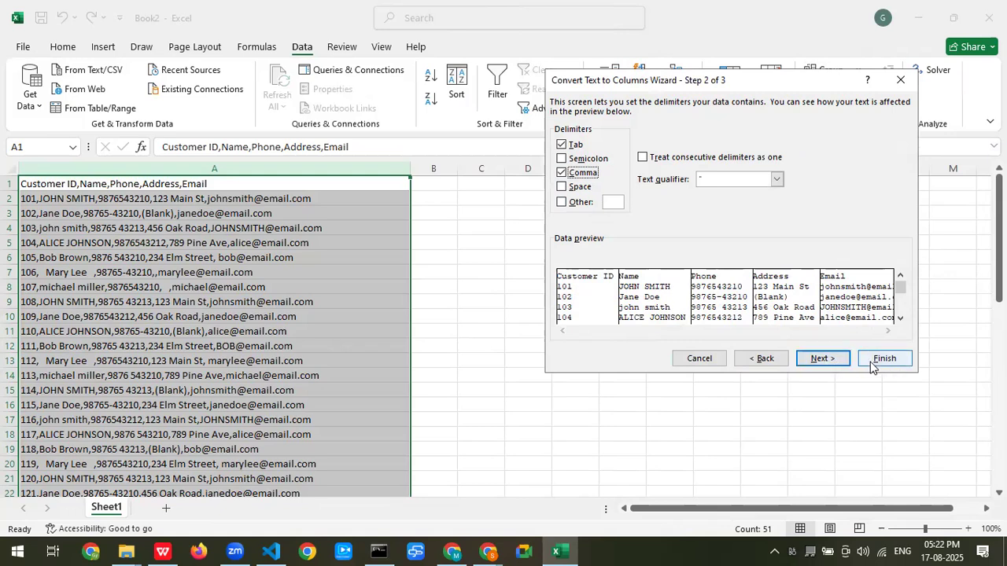
left_click(819, 360)
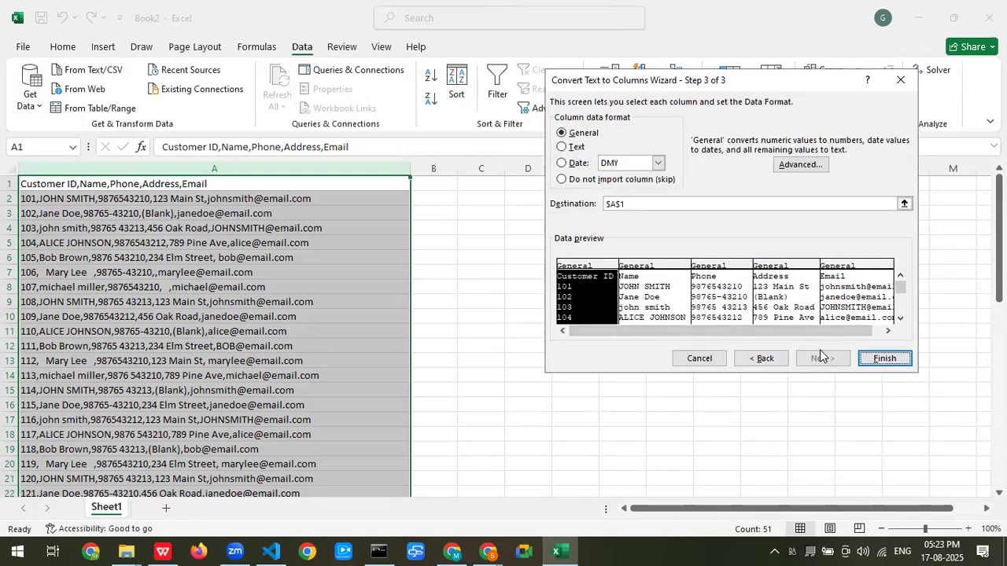
left_click(755, 360)
left_click(883, 359)
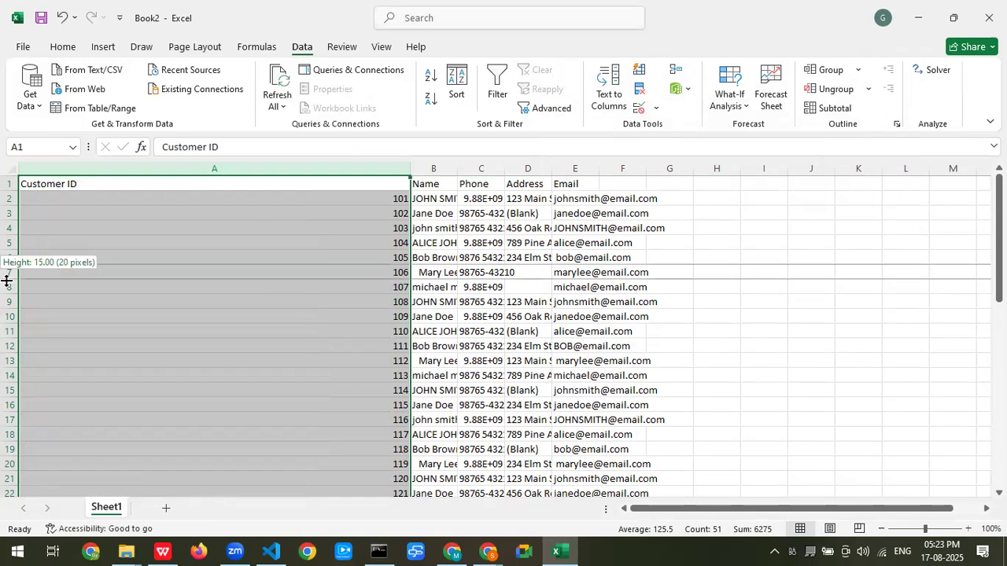
Step: Resize columns A through E to fit the Customer ID, Name, Phone, Address and Email data
left_click(118, 270)
left_click_drag(410, 173, 515, 170)
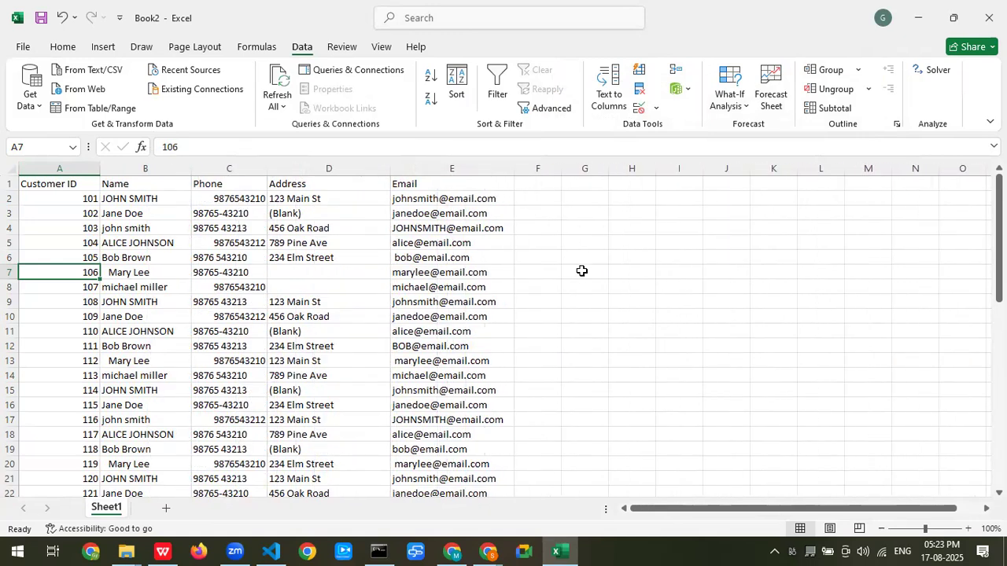
scroll(189, 299, "down", 8)
scroll(236, 306, "up", 1)
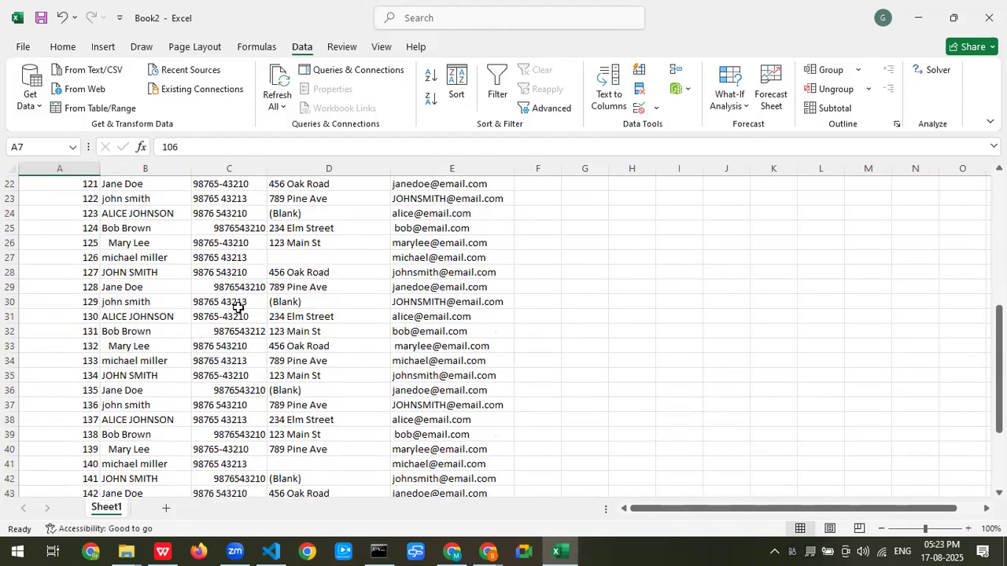
scroll(238, 308, "up", 7)
Step: Inspect the Name and Phone columns for repeated customers and differences in how the entries are written
left_click(124, 200)
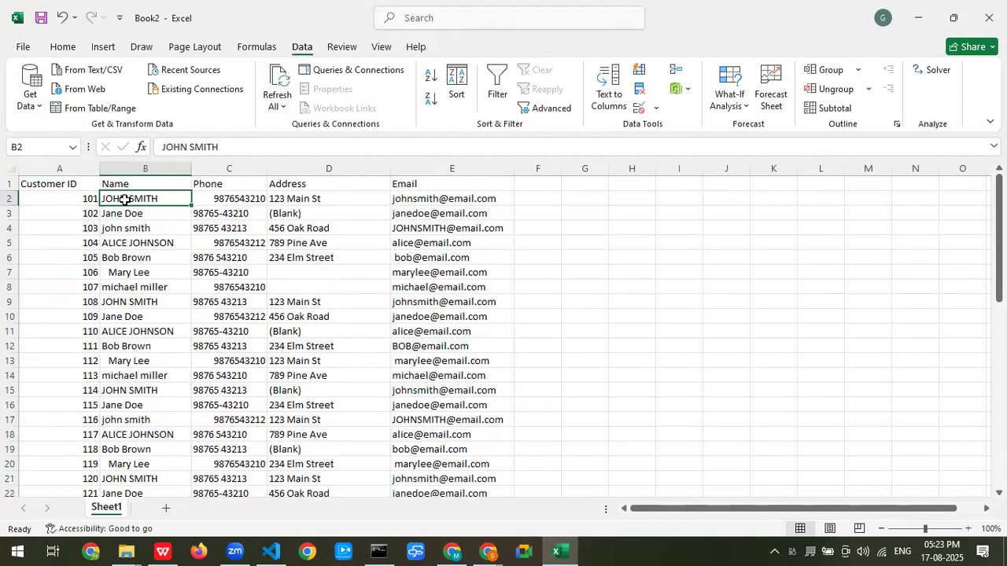
left_click(114, 291)
left_click(114, 302)
left_click(211, 307)
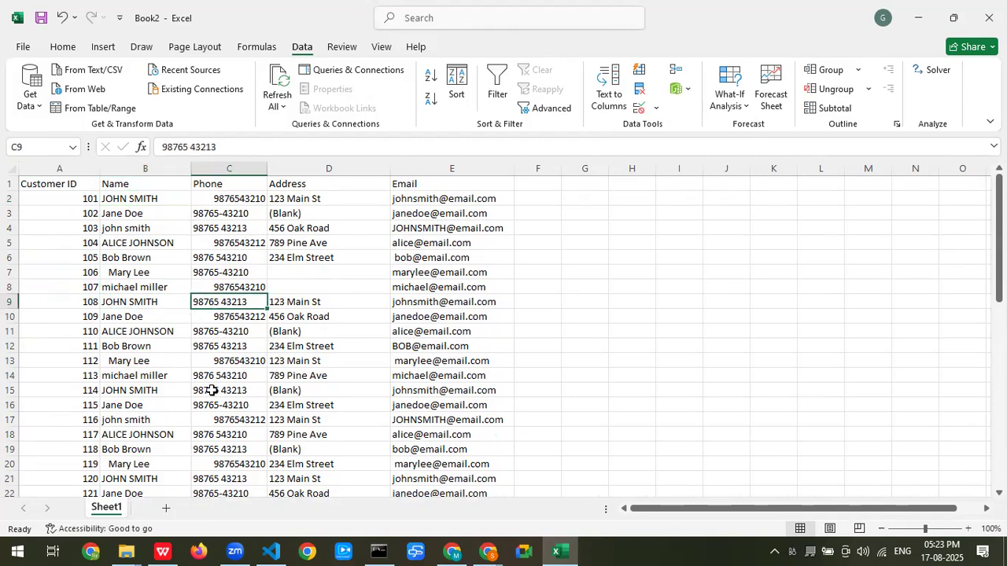
scroll(158, 338, "down", 3)
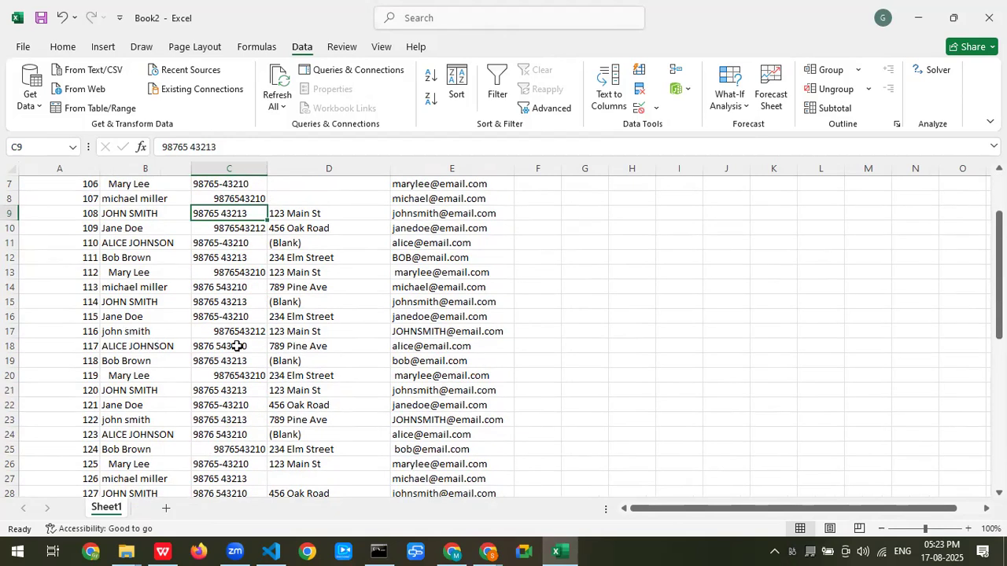
left_click(122, 375)
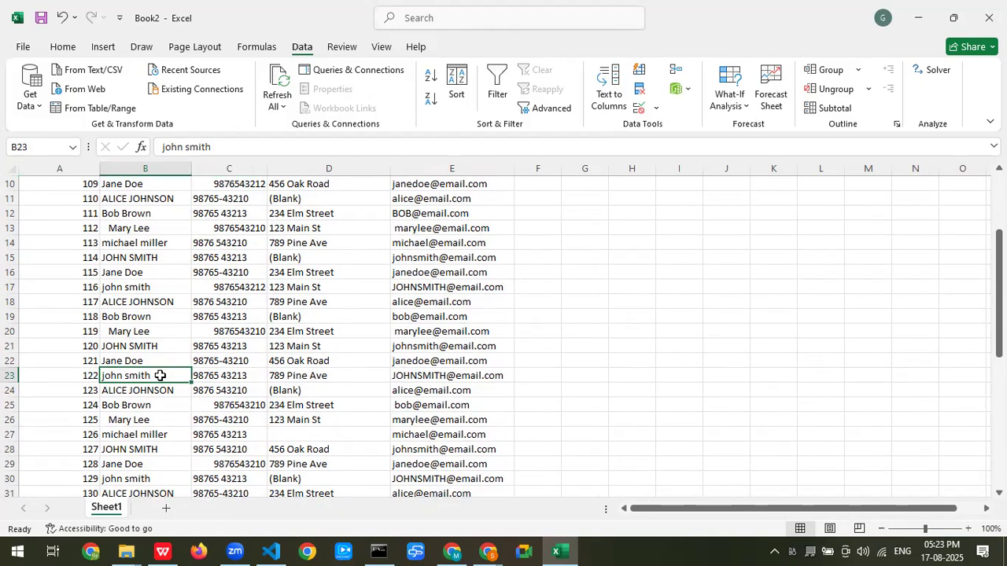
scroll(160, 381, "up", 3)
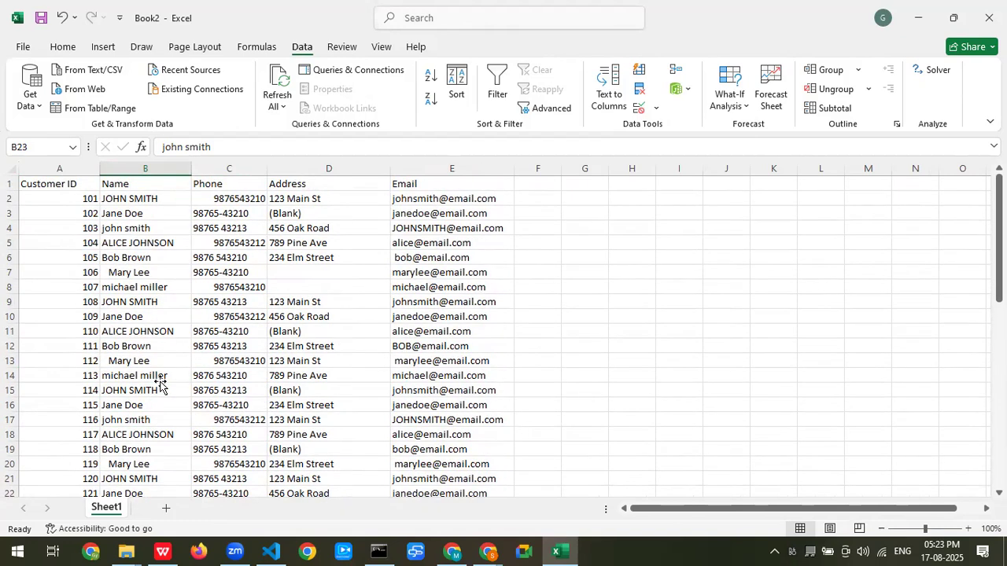
Step: Read the Exercise 1 – Removing Duplicates instructions in the lesson document, highlighting its table selection instruction, and return to the Excel workbook
key("alt+Tab")
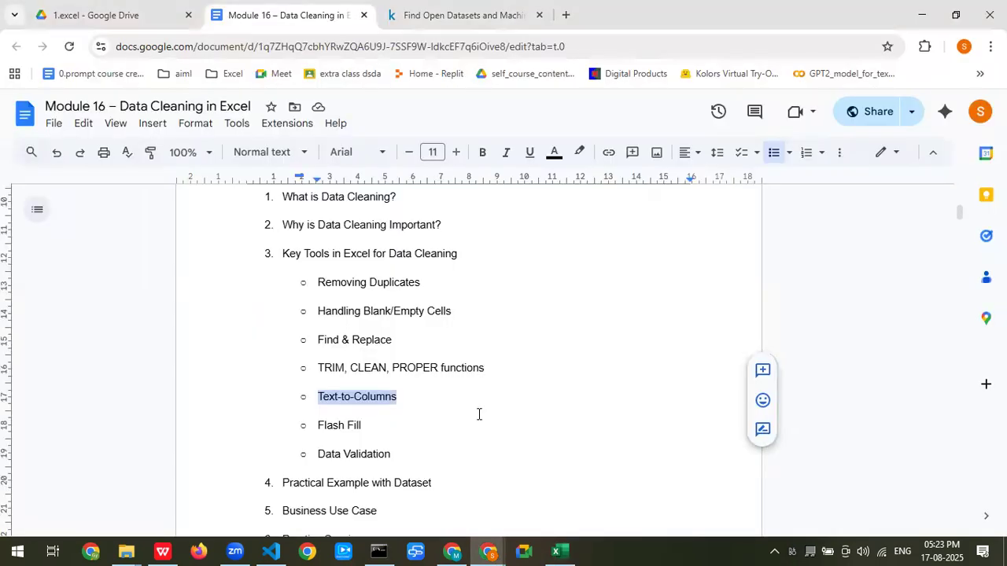
scroll(330, 411, "up", 1)
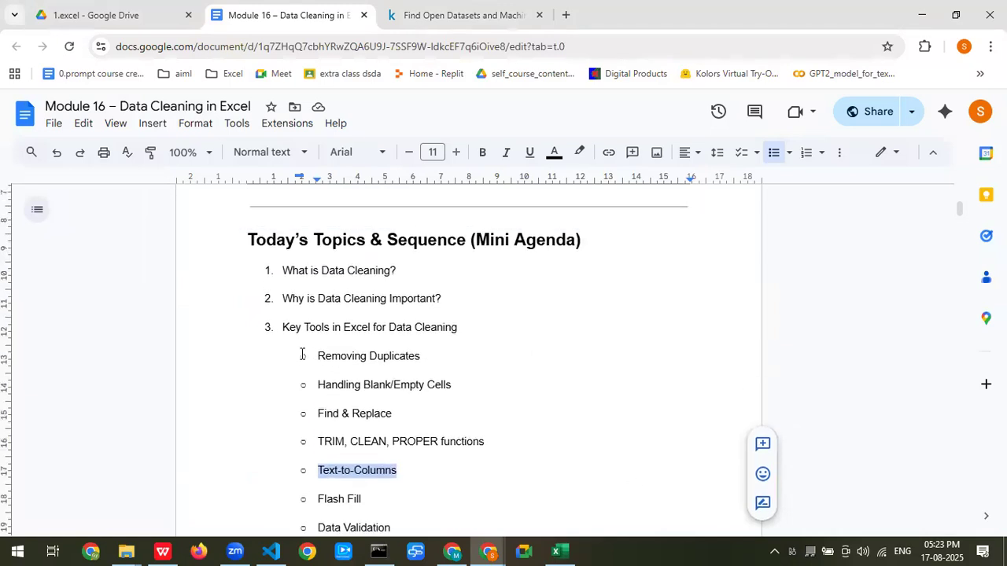
scroll(302, 354, "down", 10)
scroll(300, 360, "down", 8)
scroll(288, 388, "down", 6)
scroll(289, 388, "up", 2)
scroll(289, 389, "down", 3)
scroll(288, 389, "down", 4)
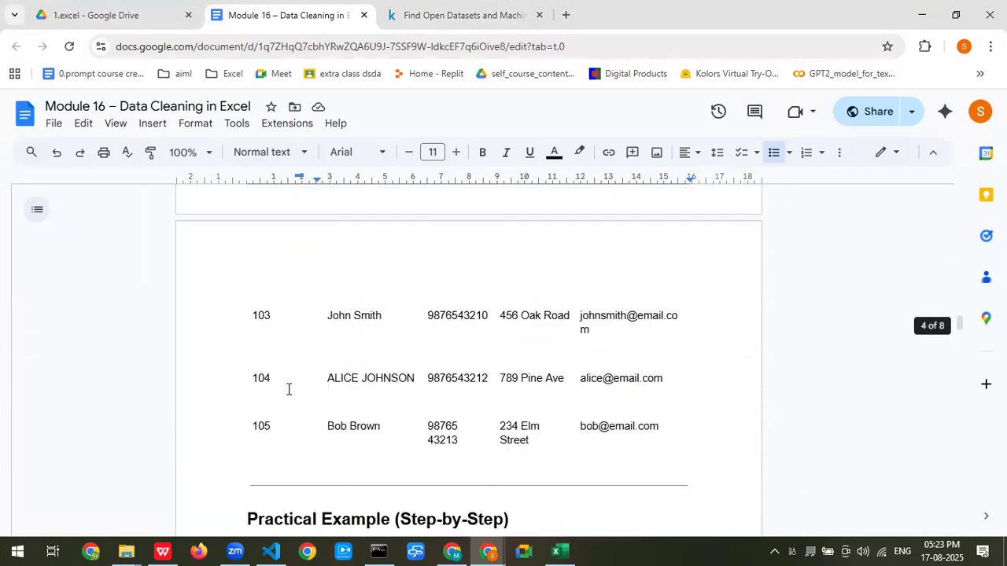
scroll(289, 389, "down", 2)
scroll(288, 387, "down", 1)
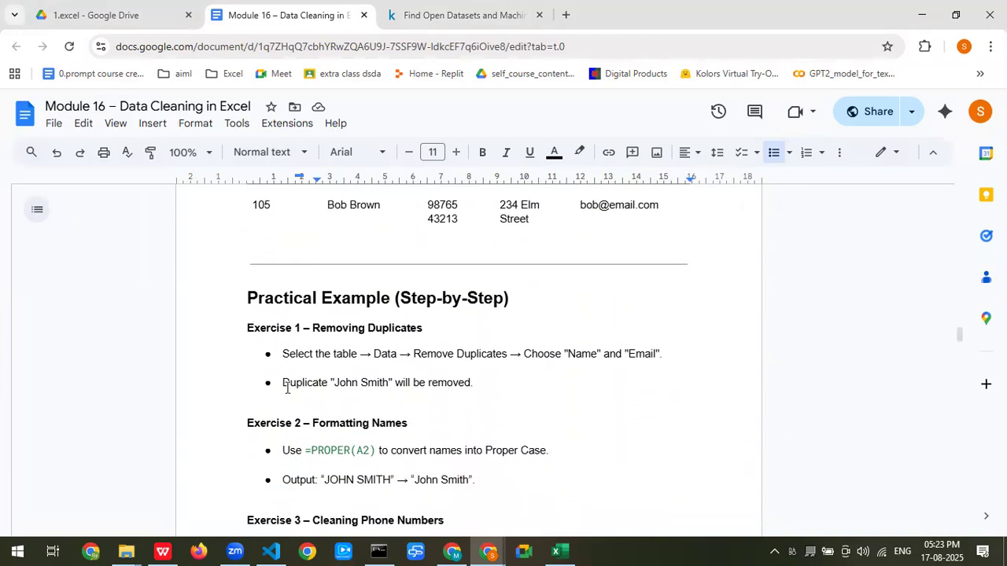
left_click_drag(284, 354, 355, 353)
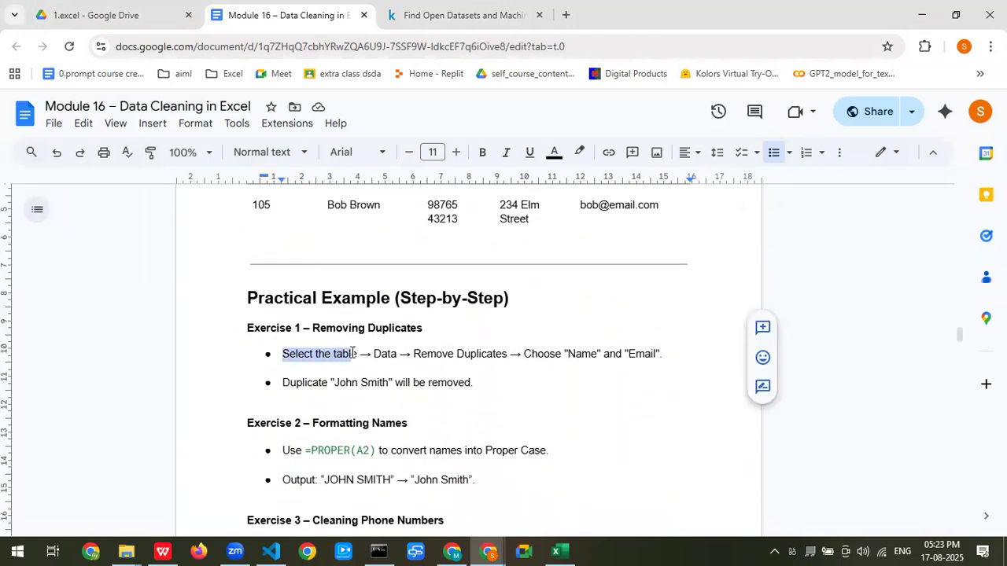
key("alt+Tab")
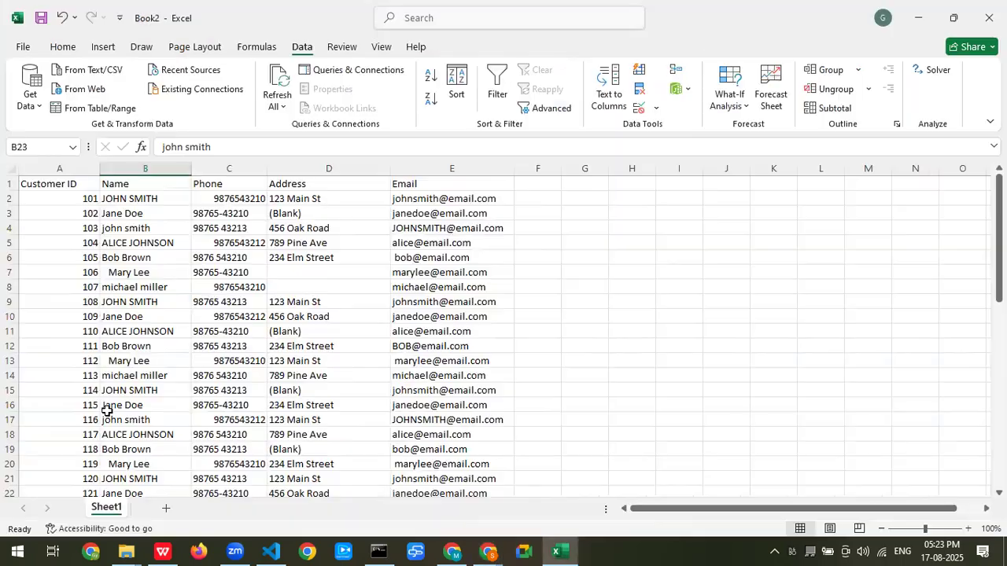
Step: Select the whole customer table and remove duplicate rows, comparing Name, Phone, Address and Email but excluding Customer ID, with headers enabled
left_click(91, 374)
key("ctrl+a")
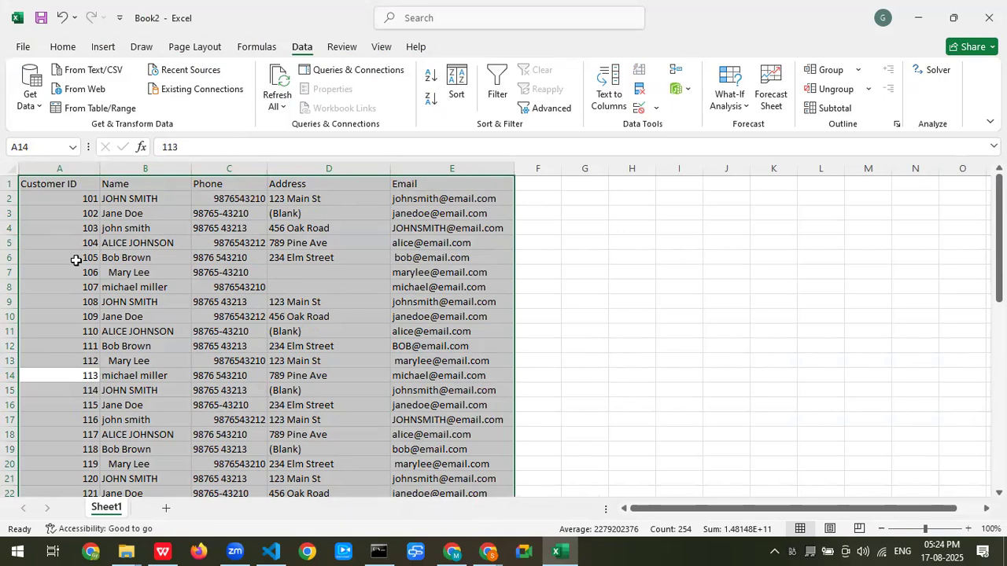
key("alt+Tab")
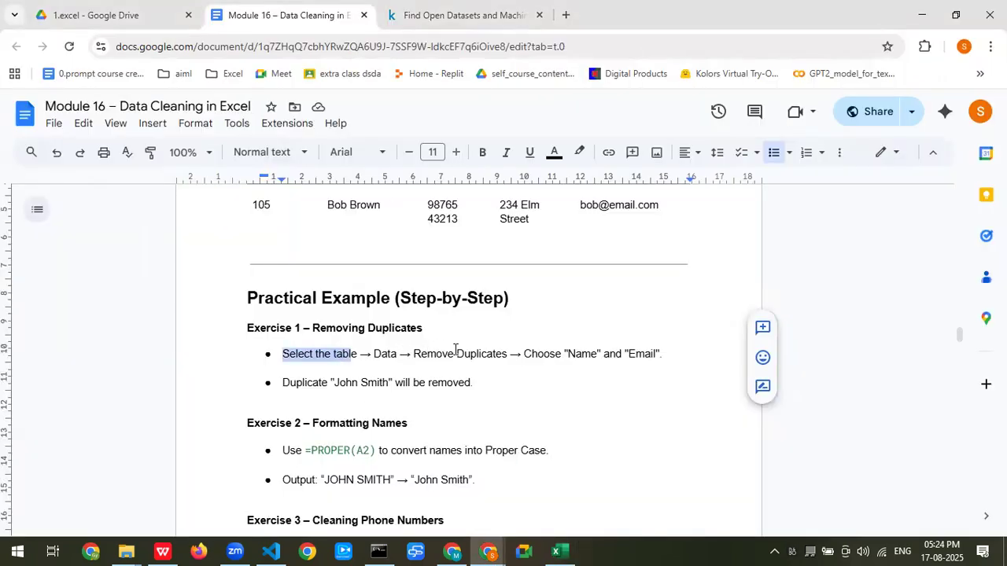
key("alt+Tab")
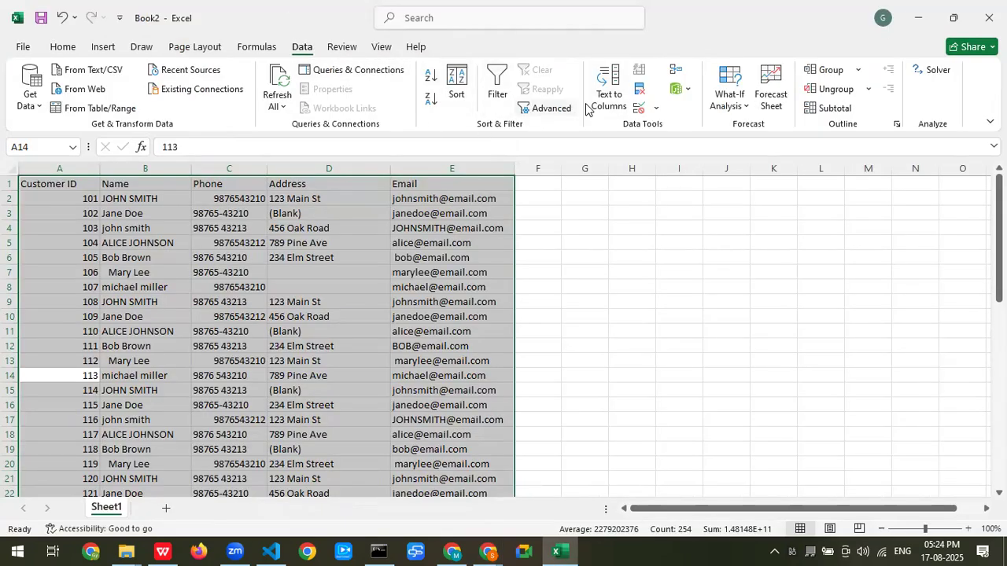
left_click(639, 96)
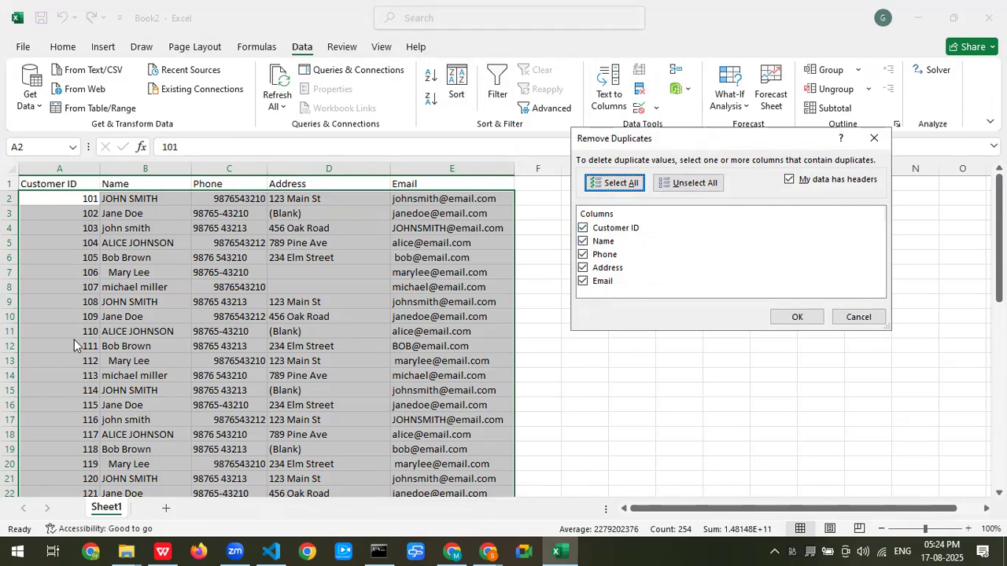
left_click(579, 230)
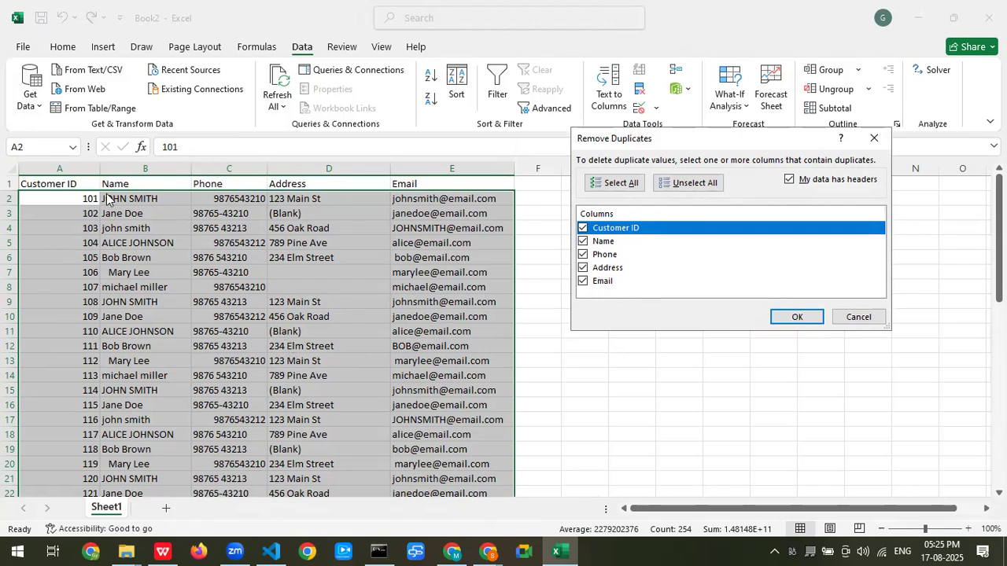
left_click(582, 228)
left_click(797, 317)
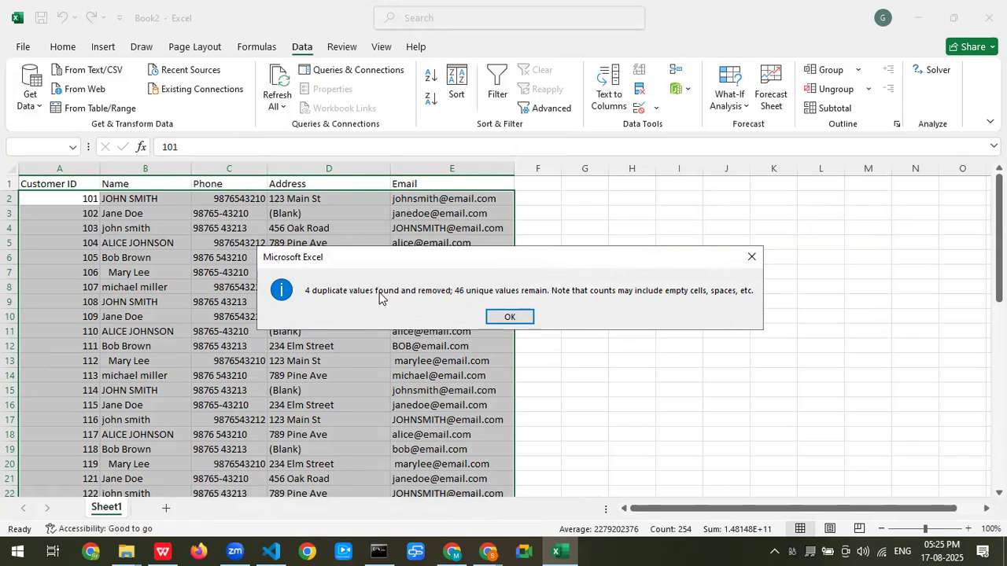
left_click(503, 317)
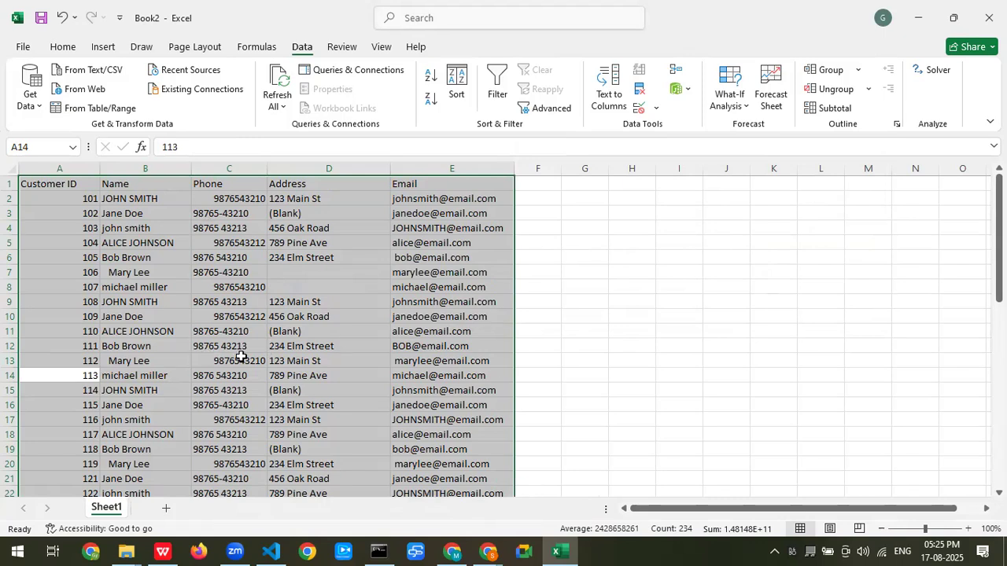
Step: Read the Exercise 2 – Formatting Names instructions in the lesson document, highlighting the PROPER formula usage and output lines, and return to the Excel workbook
key("alt+Tab")
scroll(453, 368, "down", 1)
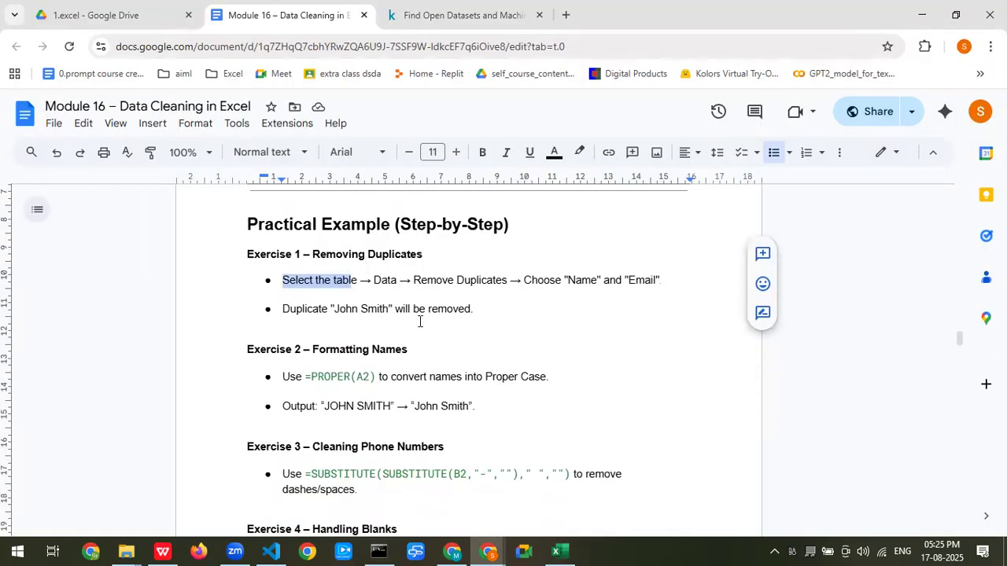
scroll(363, 333, "down", 1)
left_click_drag(302, 273, 407, 277)
left_click(280, 332)
left_click_drag(282, 332, 442, 339)
key("alt+Tab")
left_click(130, 228)
key("alt+Tab")
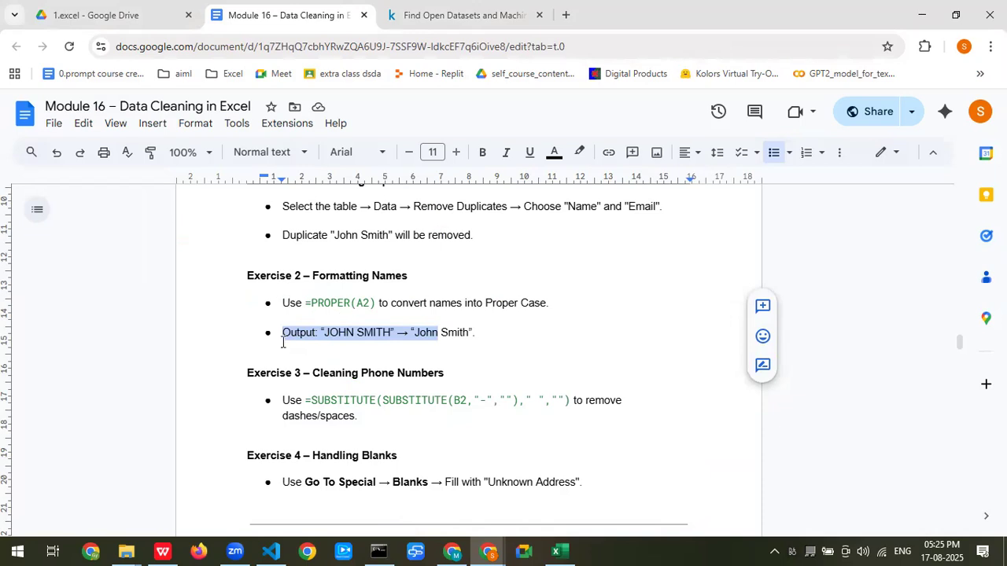
left_click(375, 309)
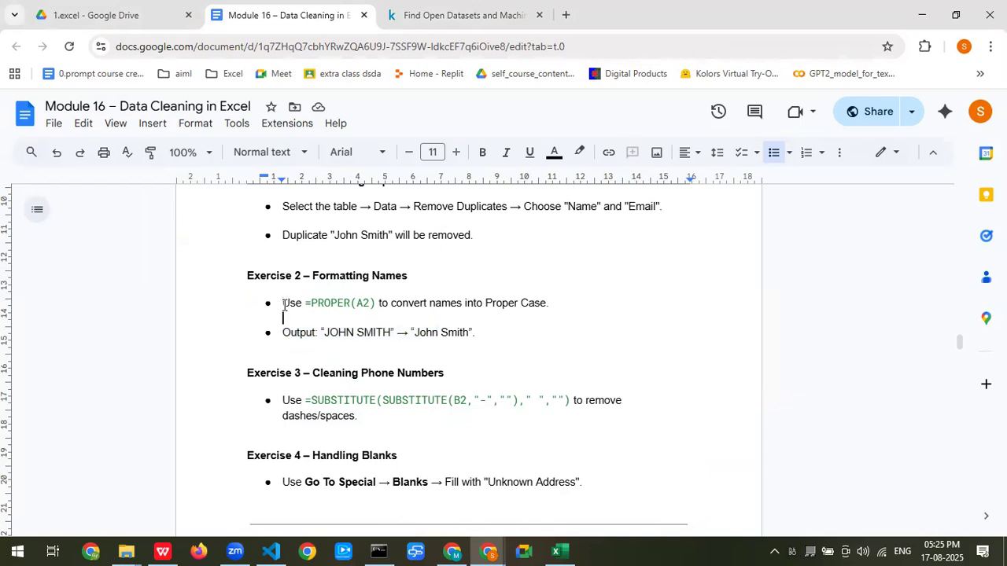
left_click_drag(283, 303, 311, 304)
left_click_drag(390, 301, 537, 301)
left_click(535, 302)
double_click(315, 331)
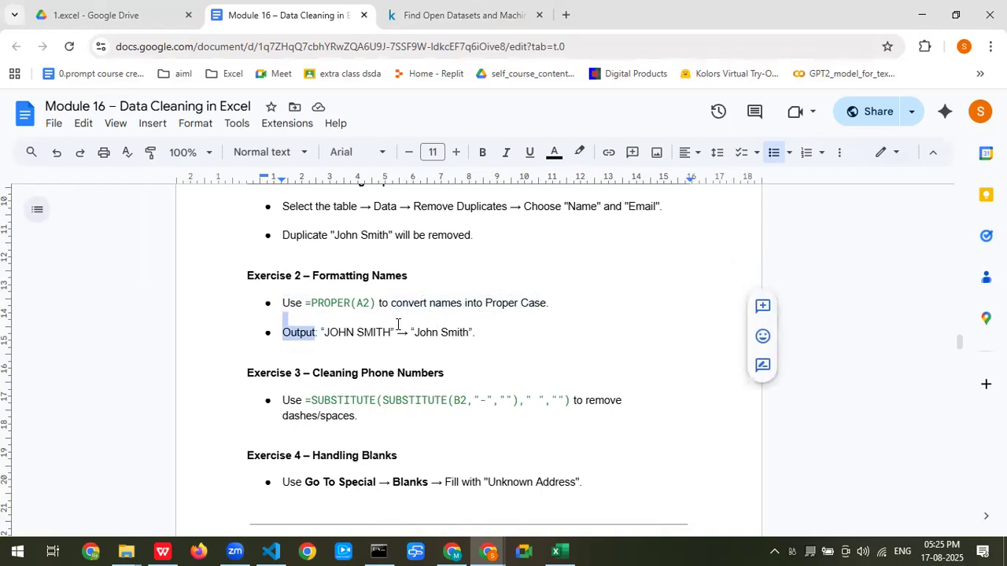
key("alt+Tab")
left_click(140, 198)
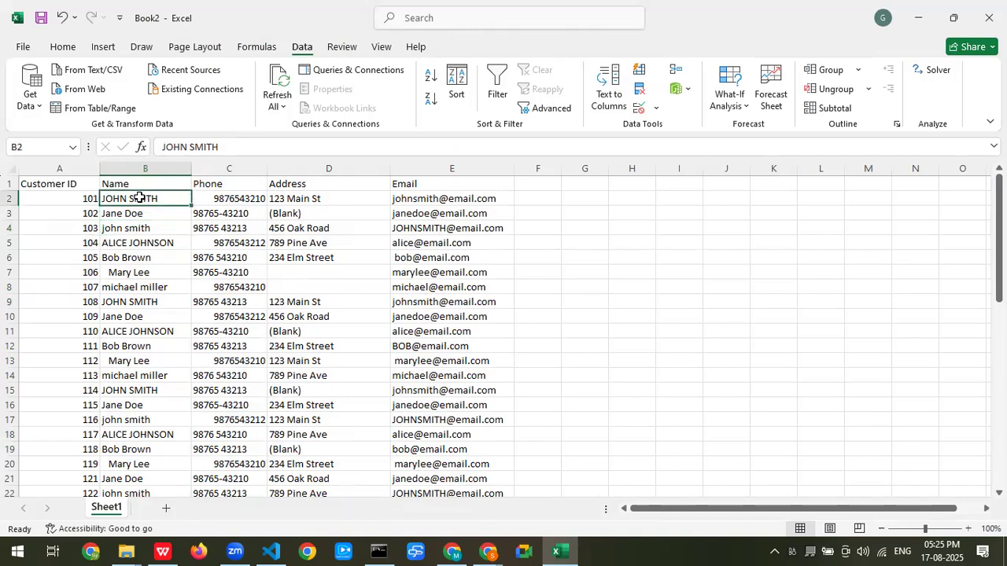
right_click(140, 200)
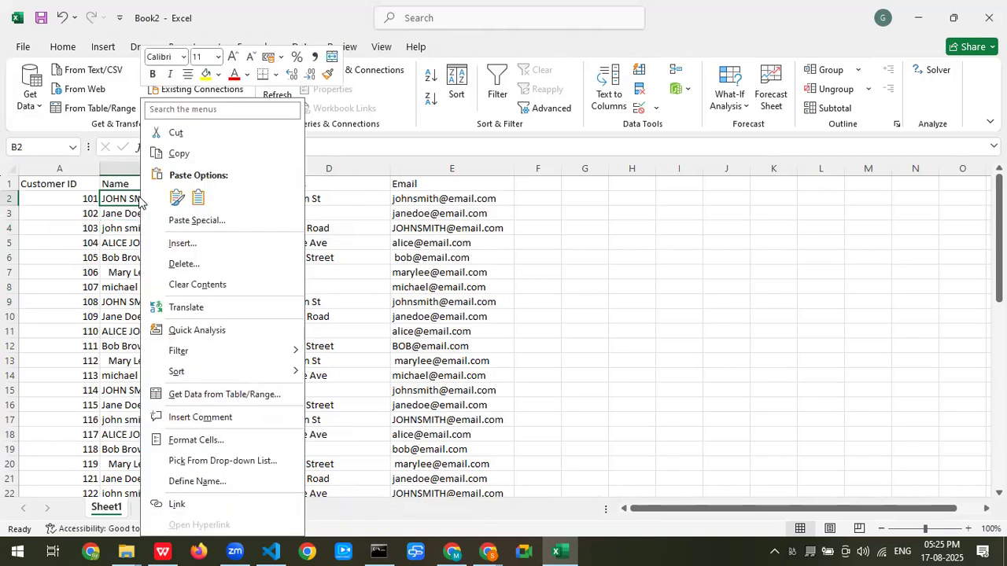
left_click(140, 199)
double_click(134, 198)
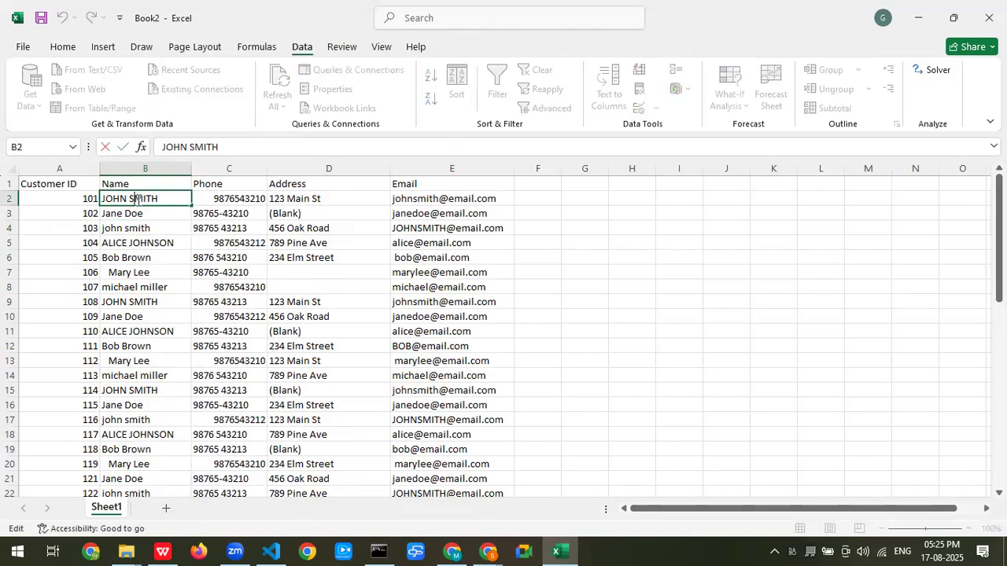
Step: Add the header "name" in cell F1, in the empty column beside Email
left_click(545, 186)
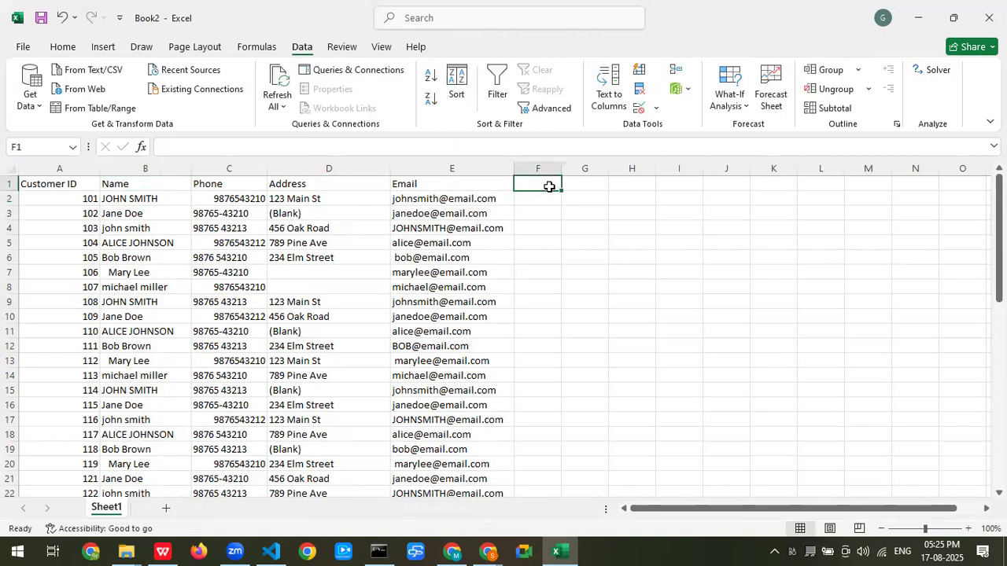
left_click(545, 168)
left_click(541, 187)
type("name")
key("Return")
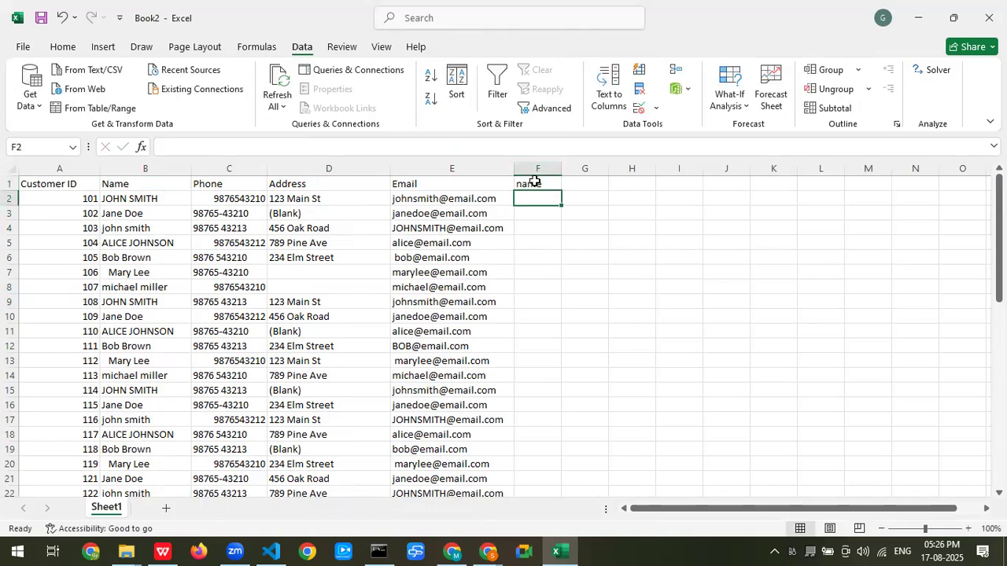
Step: Enter the formula =PROPER(B2) in cell F2 to convert the first customer's name to proper case
type("=pro")
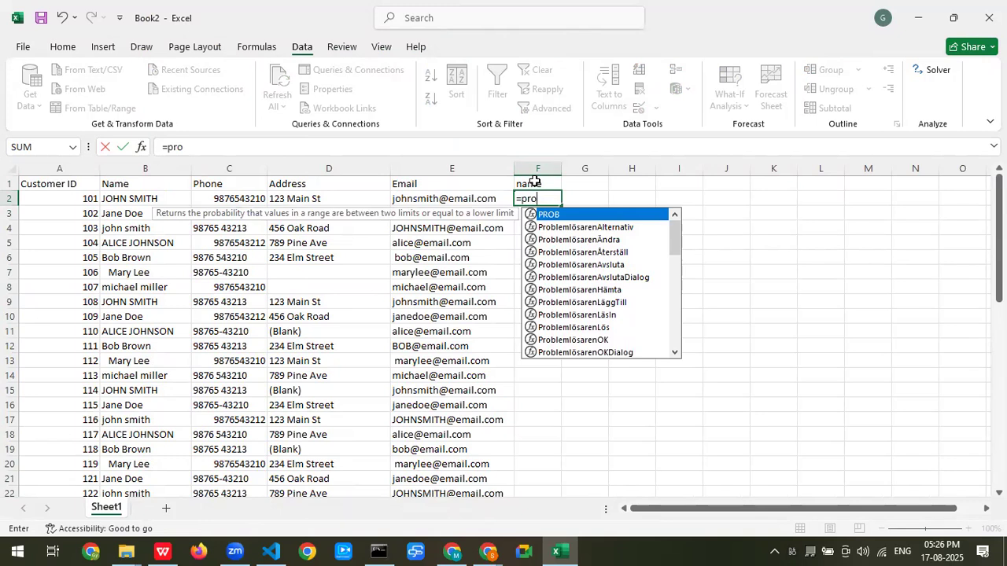
type("per")
key("Tab")
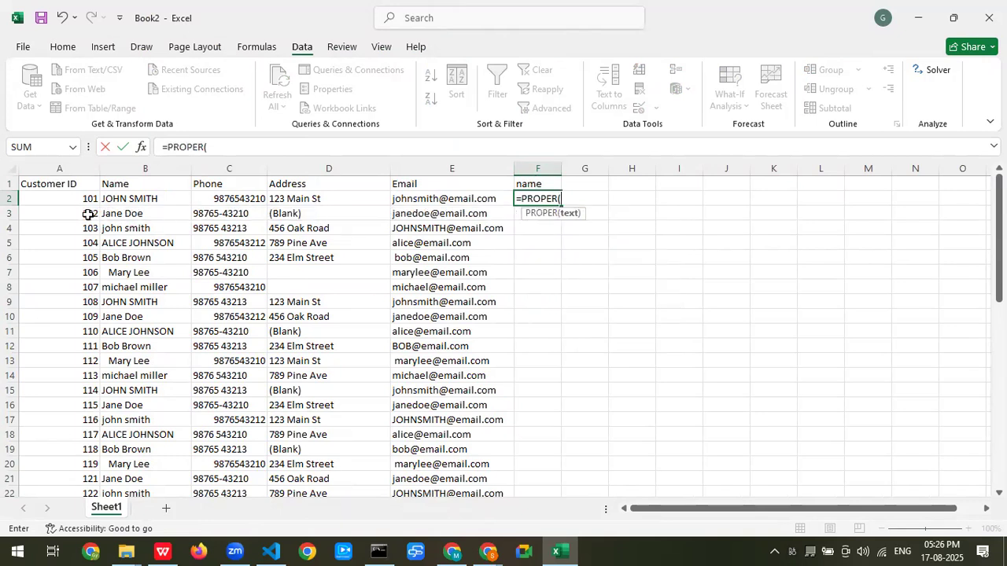
left_click(126, 197)
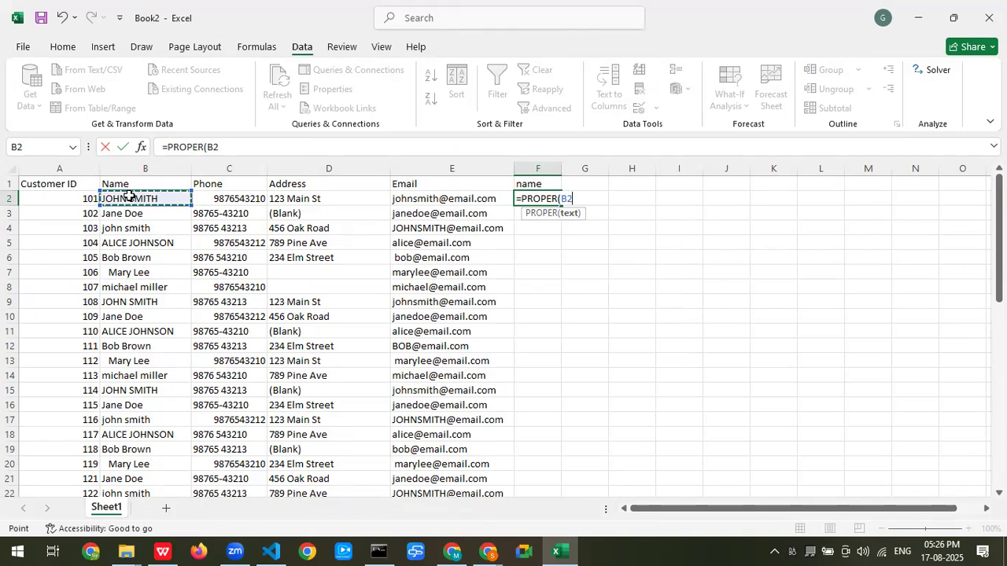
key("Return")
Step: Fill the PROPER formula down column F for all data rows and widen the column to fit the names
left_click(546, 199)
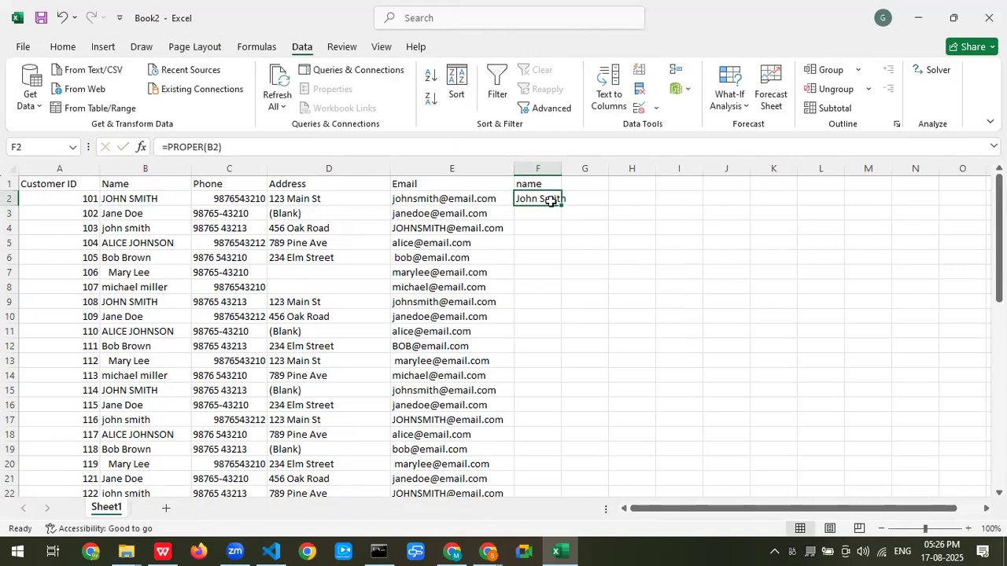
double_click(562, 206)
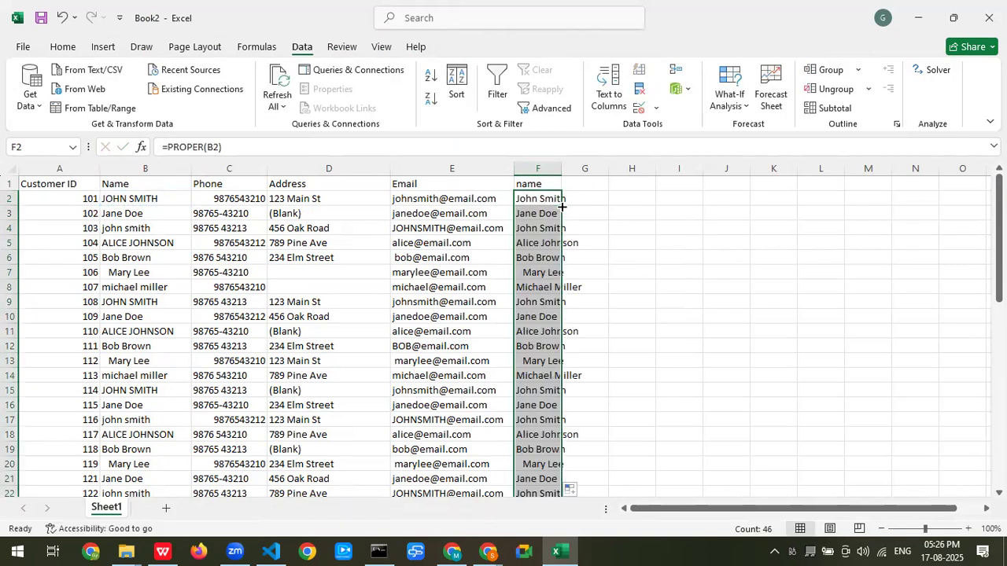
left_click_drag(561, 173, 614, 171)
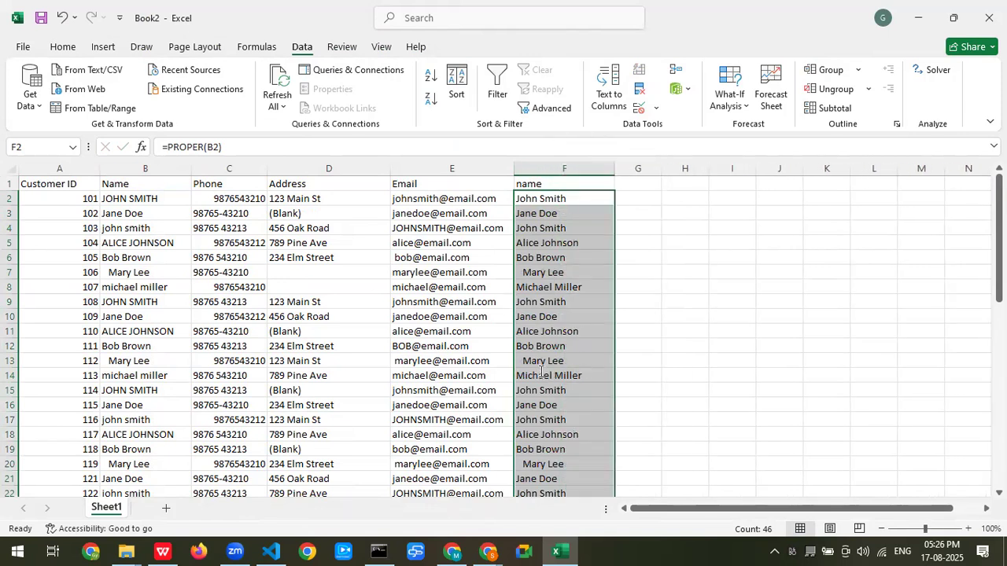
Step: Check the Exercise 3 heading in the lesson document, return to Excel and examine the formula and leading spaces in cell F7
key("alt+Tab")
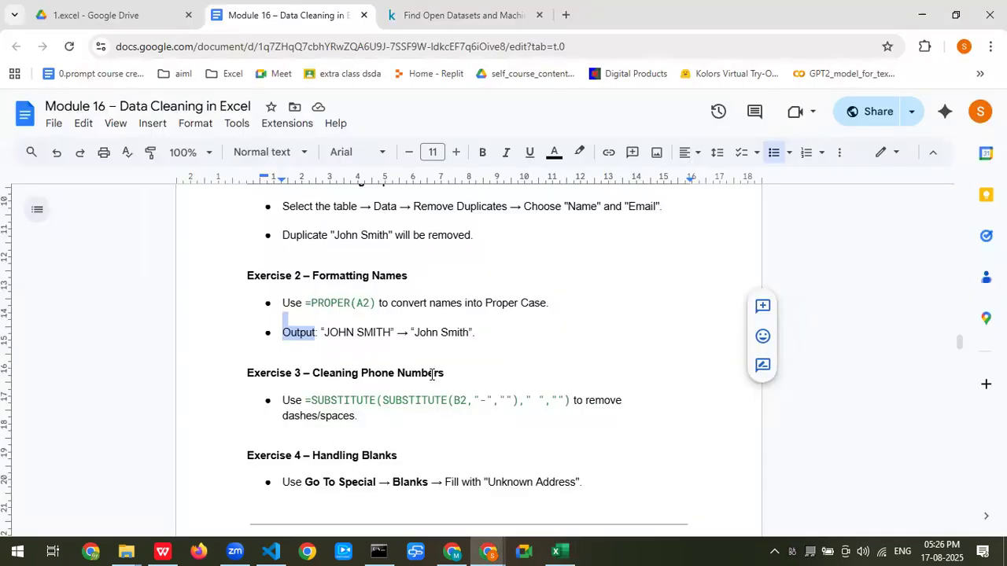
key("alt+Tab")
left_click(544, 275)
double_click(522, 272)
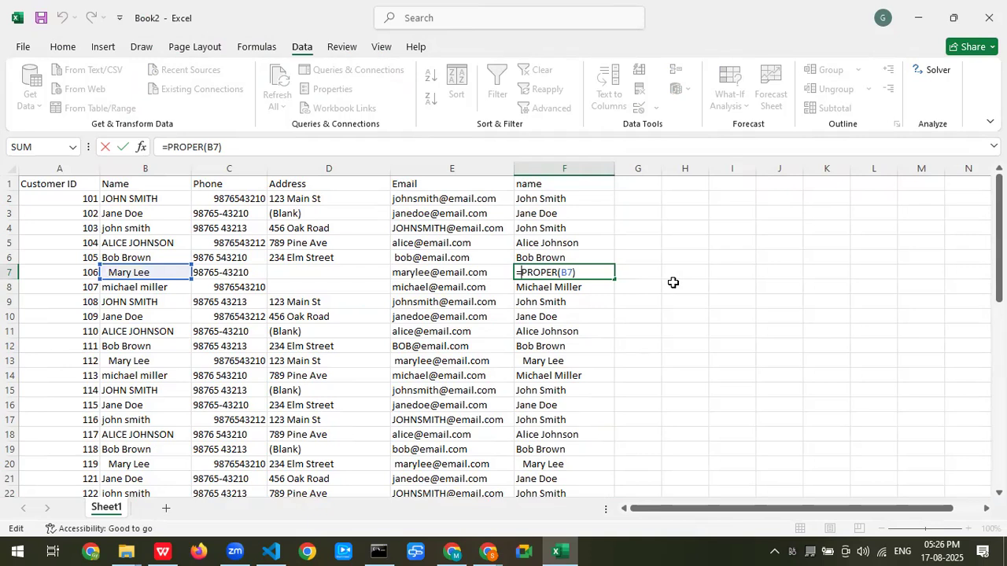
key("Return")
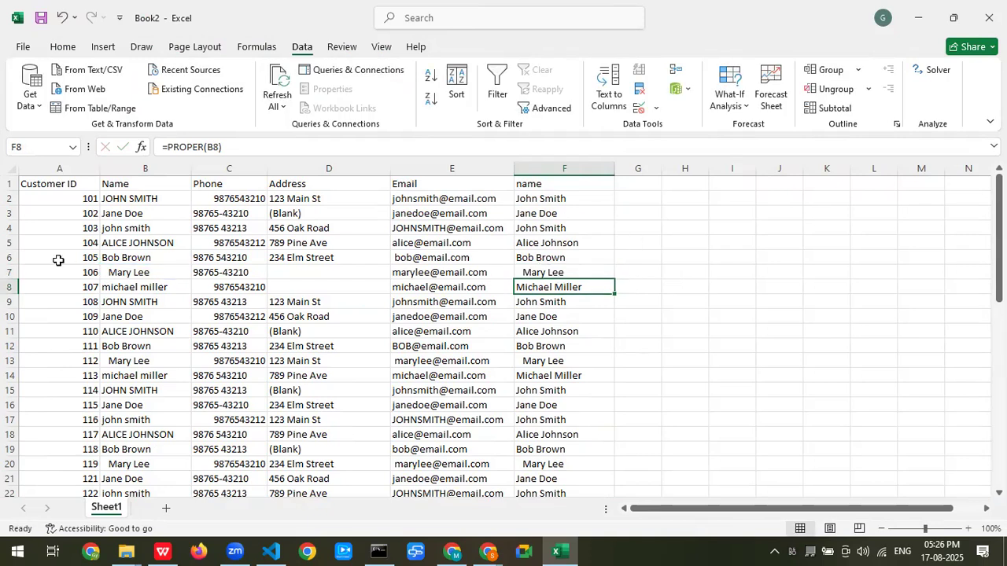
left_click(127, 198)
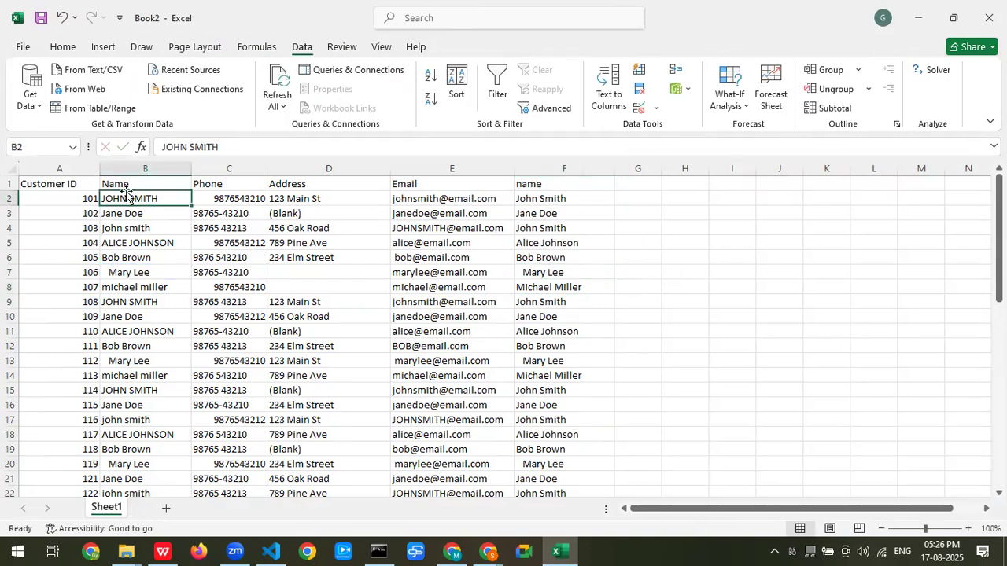
Step: Find the TRIM(text) entry under Syntax & Examples in the lesson document, highlight its description, and return to the Excel workbook
key("alt+Tab")
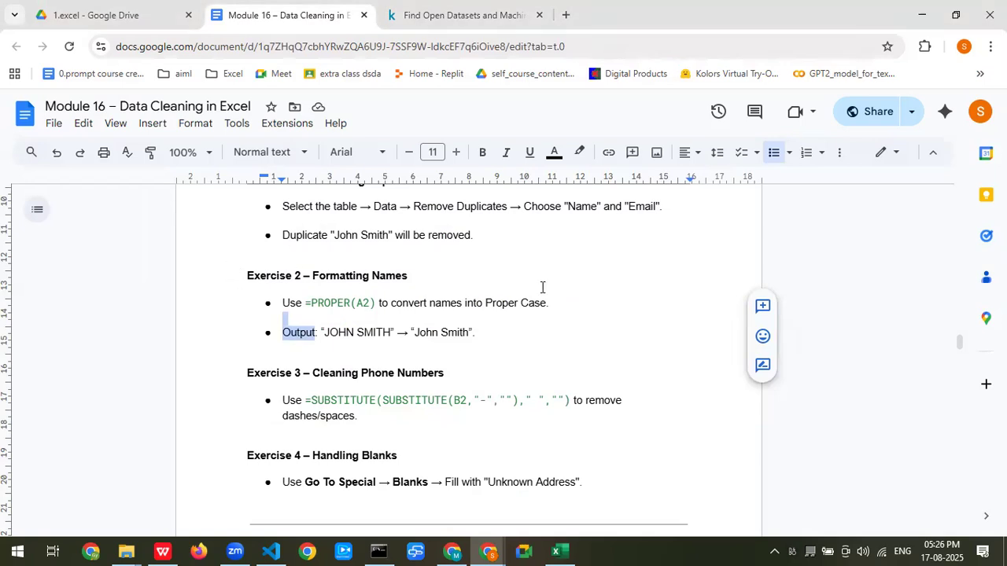
scroll(589, 299, "down", 1)
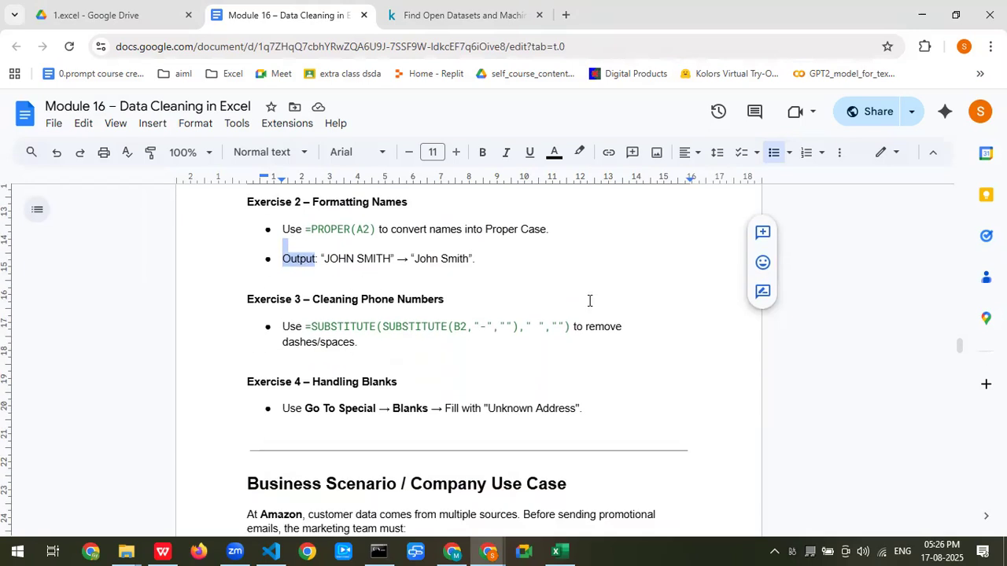
scroll(589, 301, "up", 2)
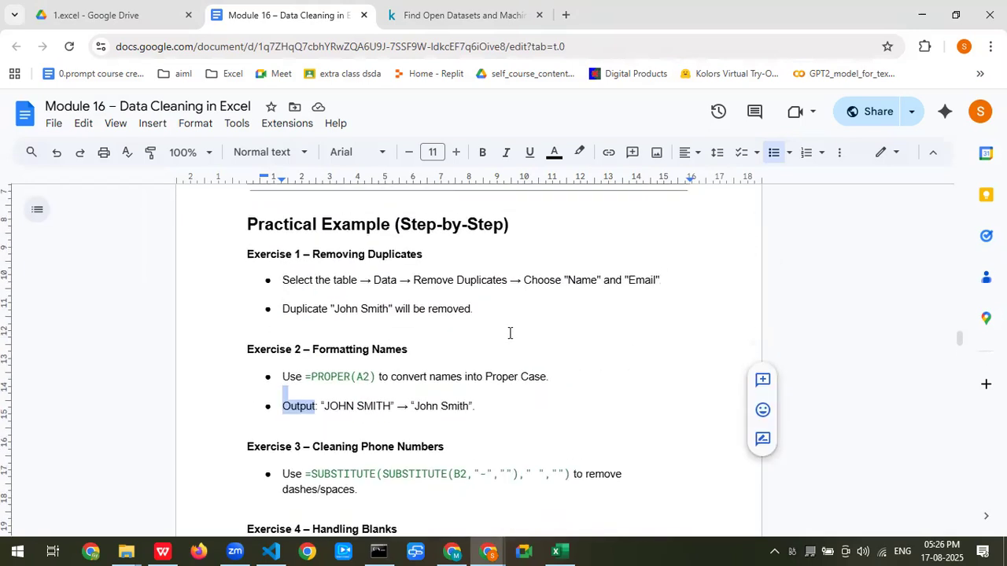
scroll(510, 333, "up", 8)
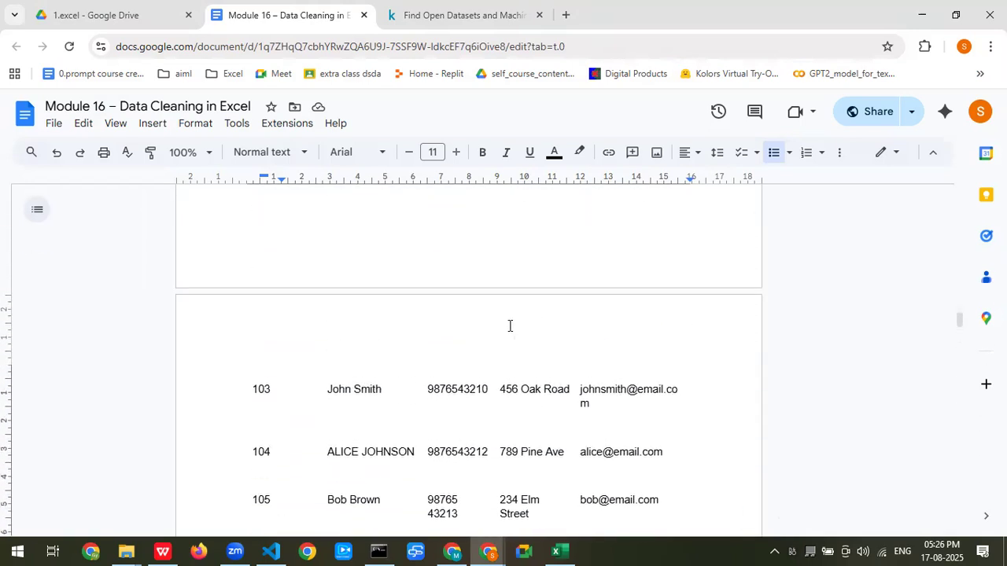
scroll(509, 325, "up", 5)
scroll(434, 369, "down", 1)
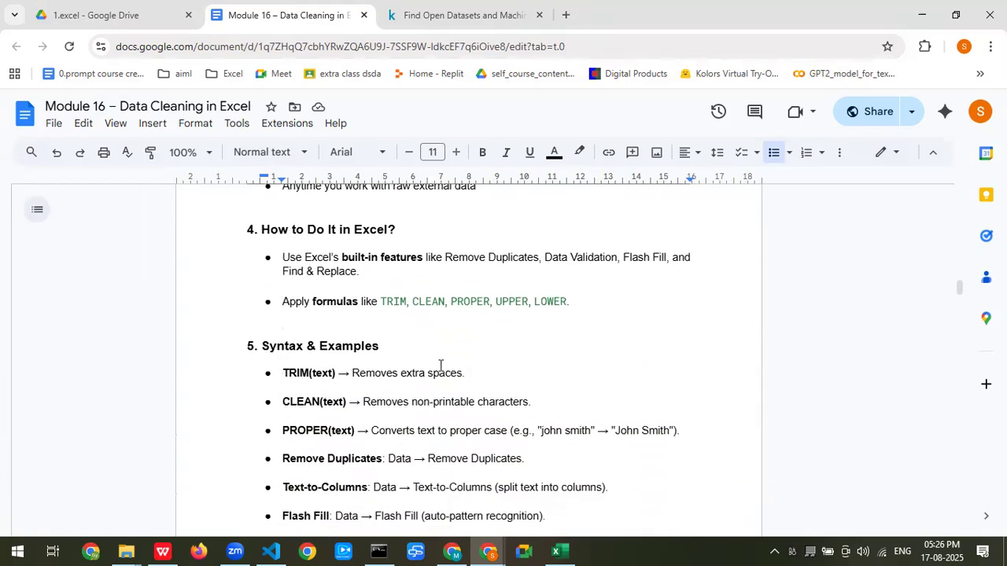
left_click_drag(352, 370, 519, 365)
key("alt+Tab")
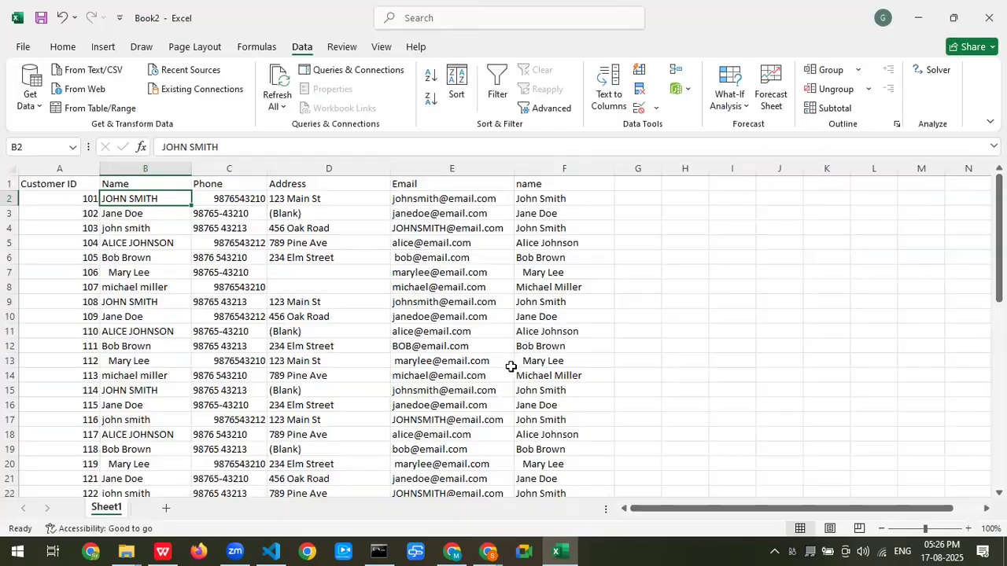
Step: Enter the header "remove space" in cell G1, beside the proper-case name column
left_click(531, 198)
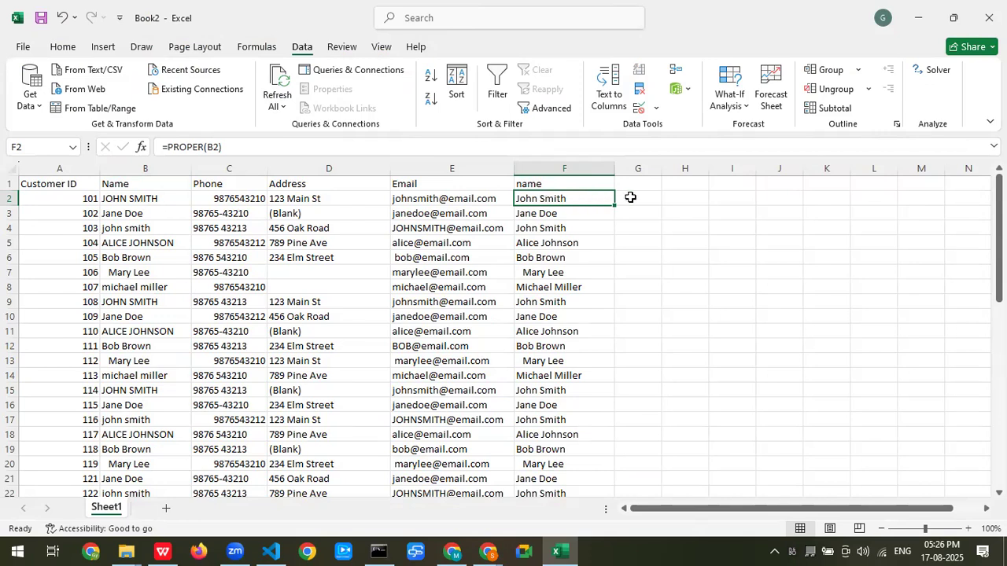
left_click(632, 195)
left_click(630, 183)
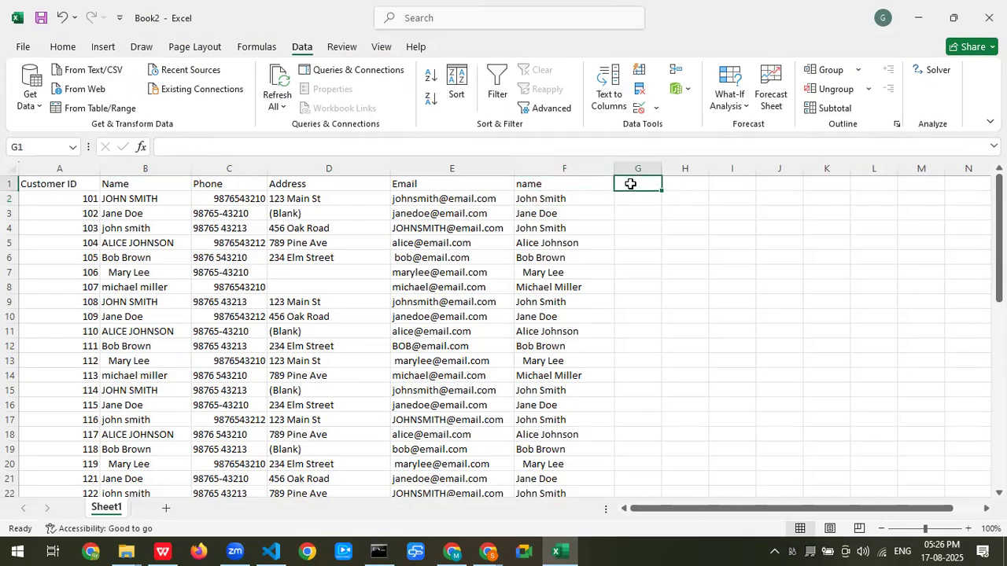
type("remov")
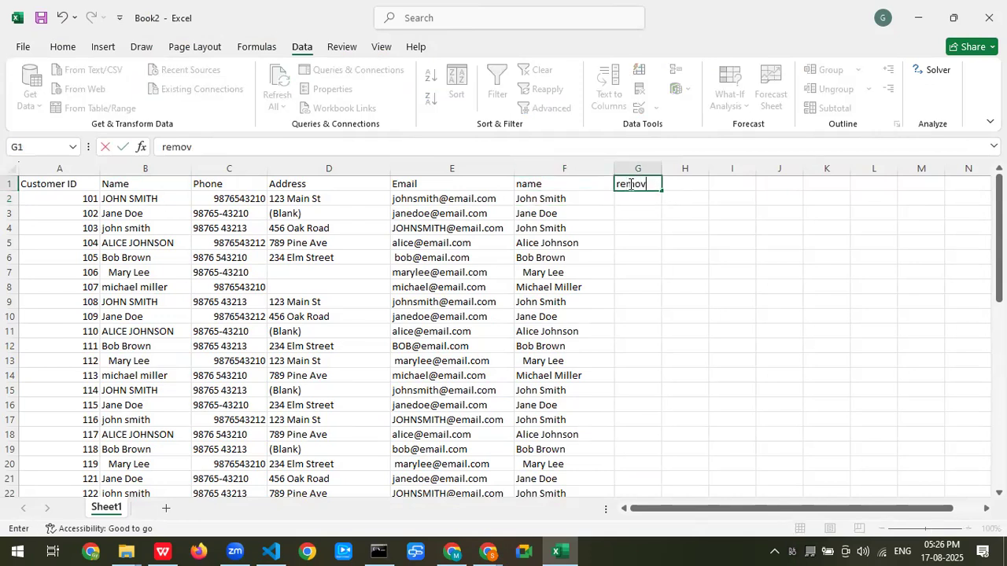
type("e space")
key("Return")
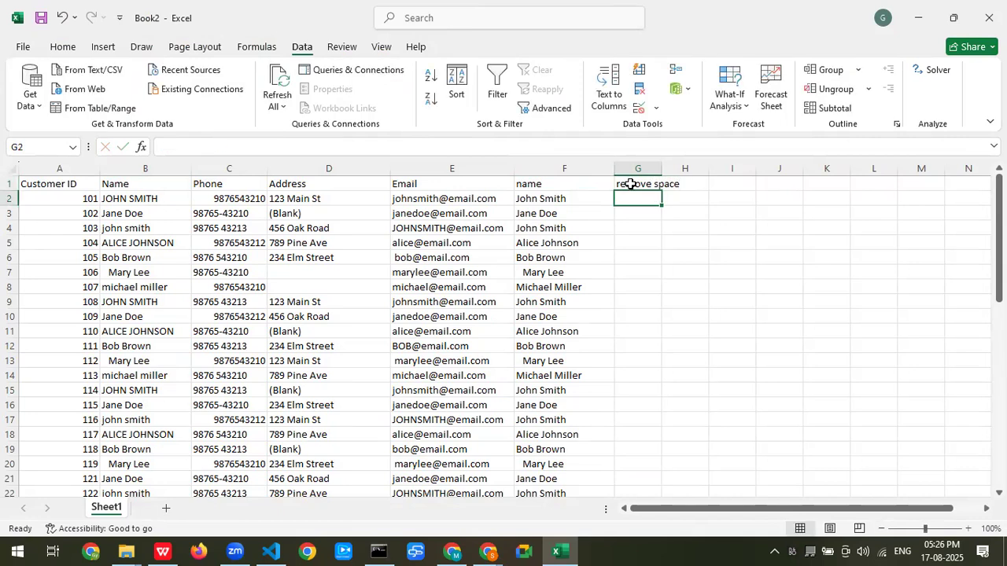
Step: Enter the formula =TRIM(F2) in cell G2 to remove extra spaces from the first proper-case name
type("=")
left_click(570, 196)
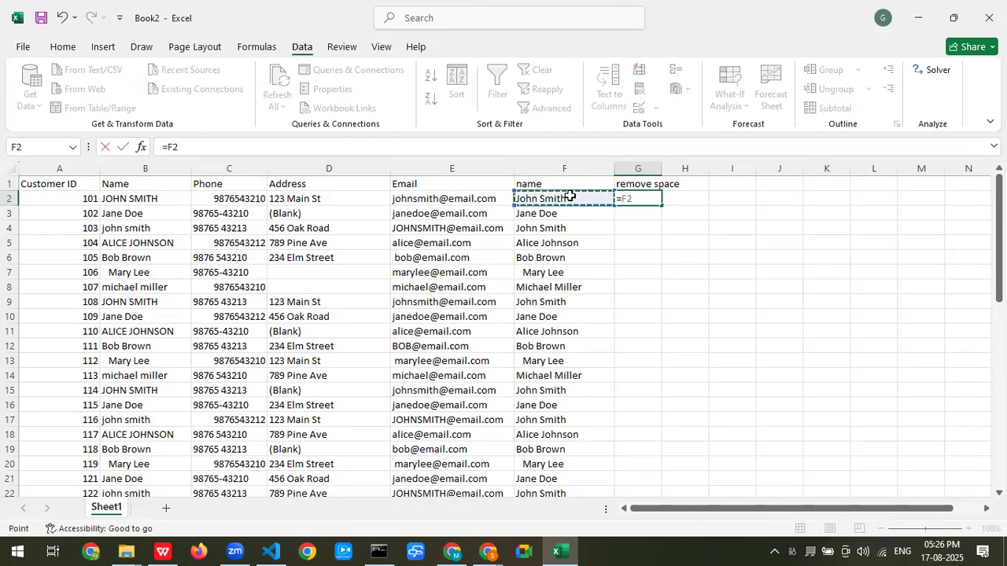
key("BackSpace")
key("BackSpace")
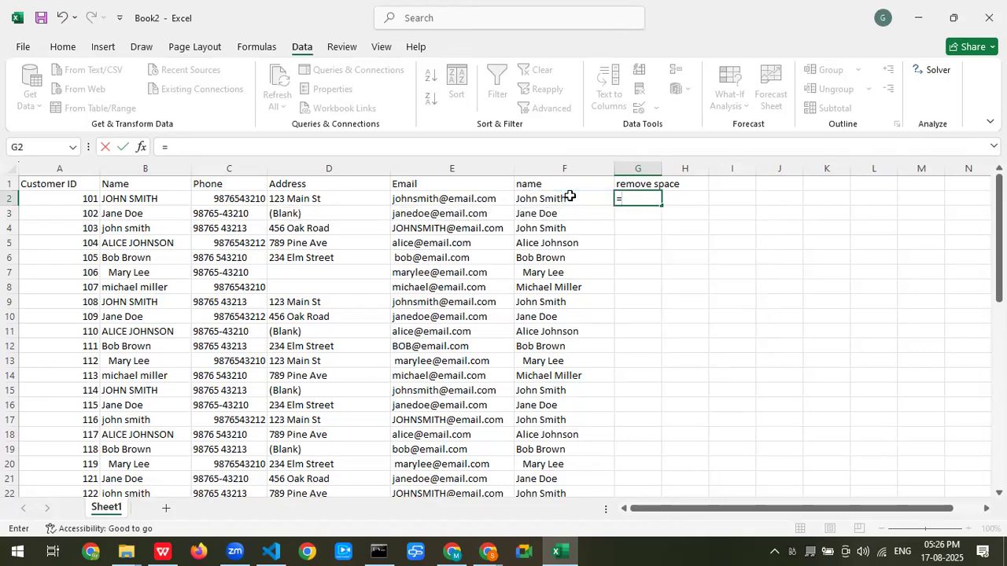
type("tri")
key("Tab")
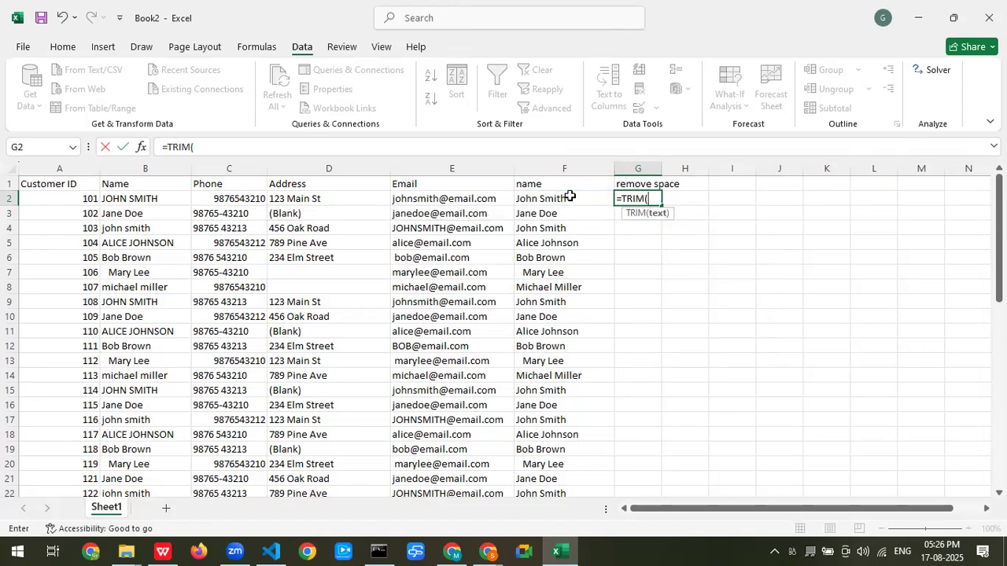
left_click(551, 201)
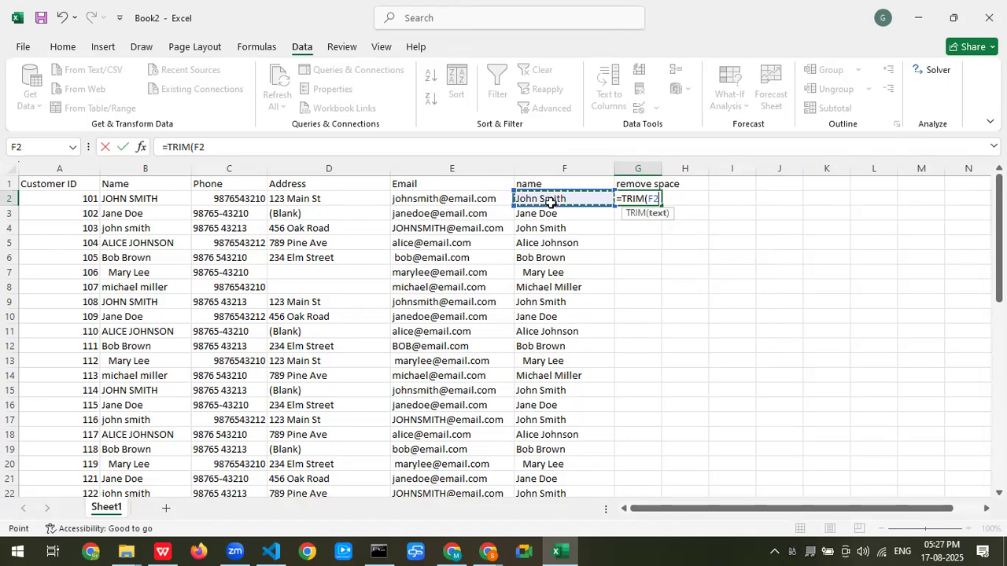
key("Return")
Step: Fill the TRIM formula down column G for all data rows and widen the column to fit the names
left_click(651, 188)
left_click(652, 198)
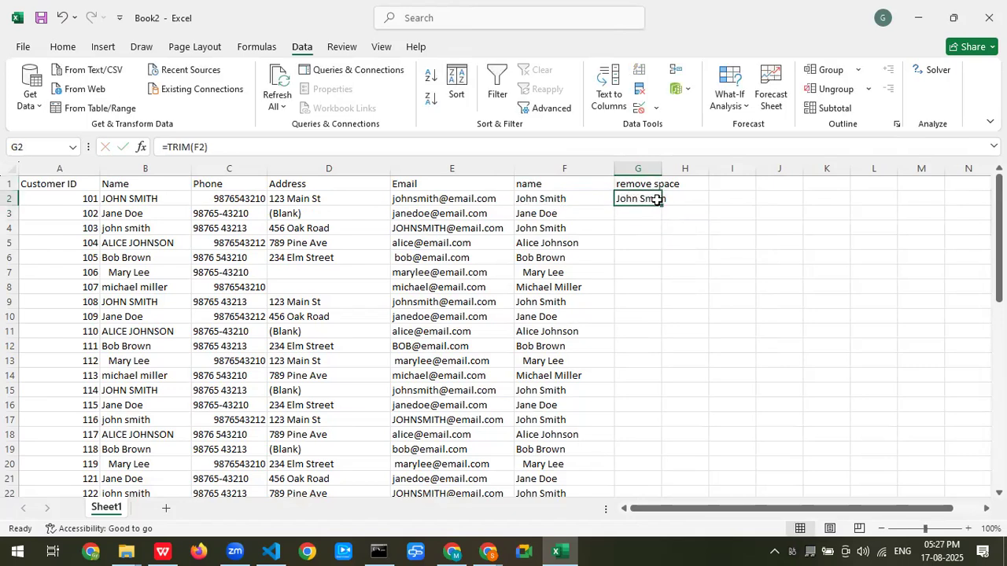
left_click_drag(662, 206, 637, 198)
double_click(662, 205)
left_click_drag(664, 168, 712, 169)
Step: Review the lesson document from the introduction to Exercise 4 – Handling Blanks, highlight its Go To Special instruction, and return to the Excel workbook
key("alt+Tab")
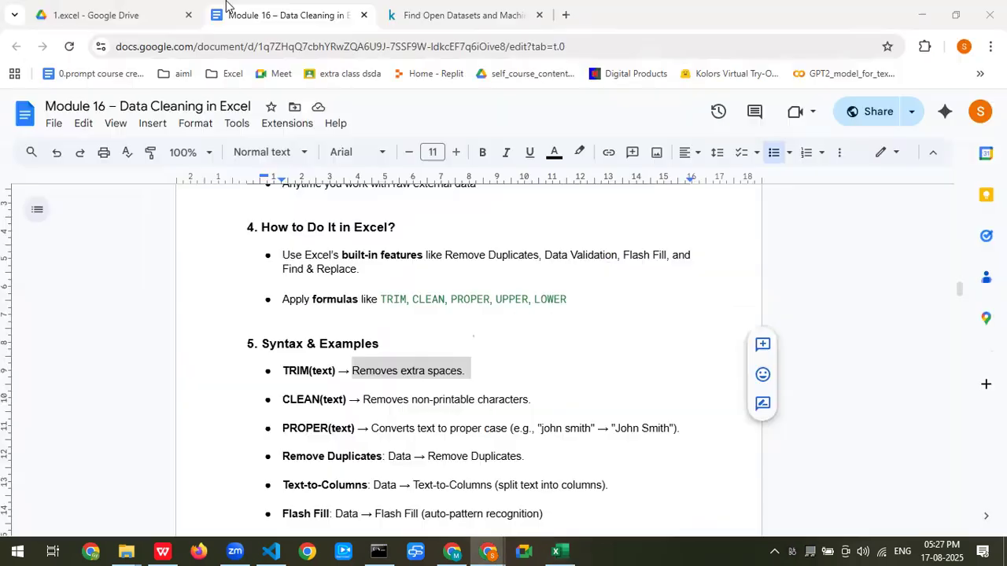
left_click(226, 6)
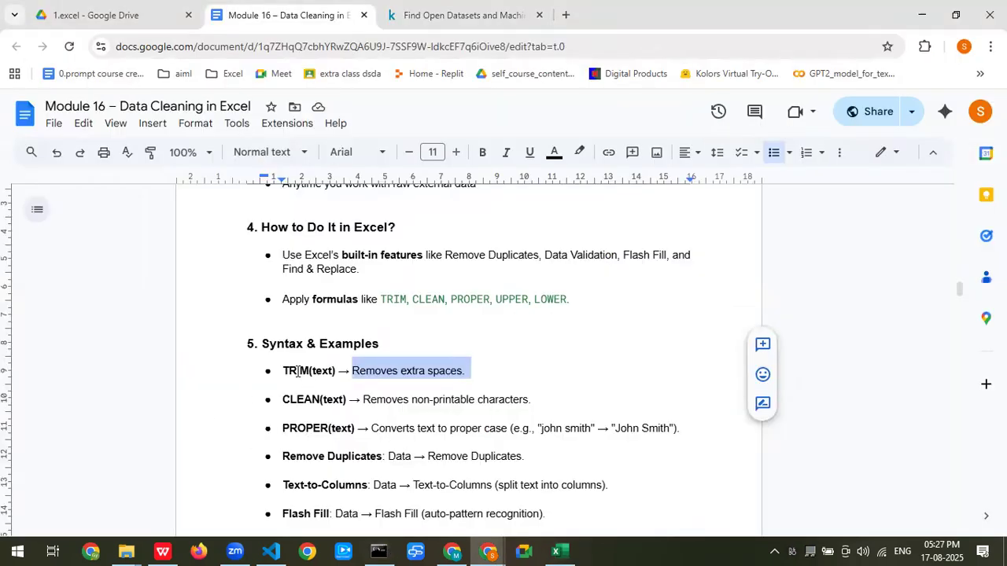
scroll(281, 370, "down", 2)
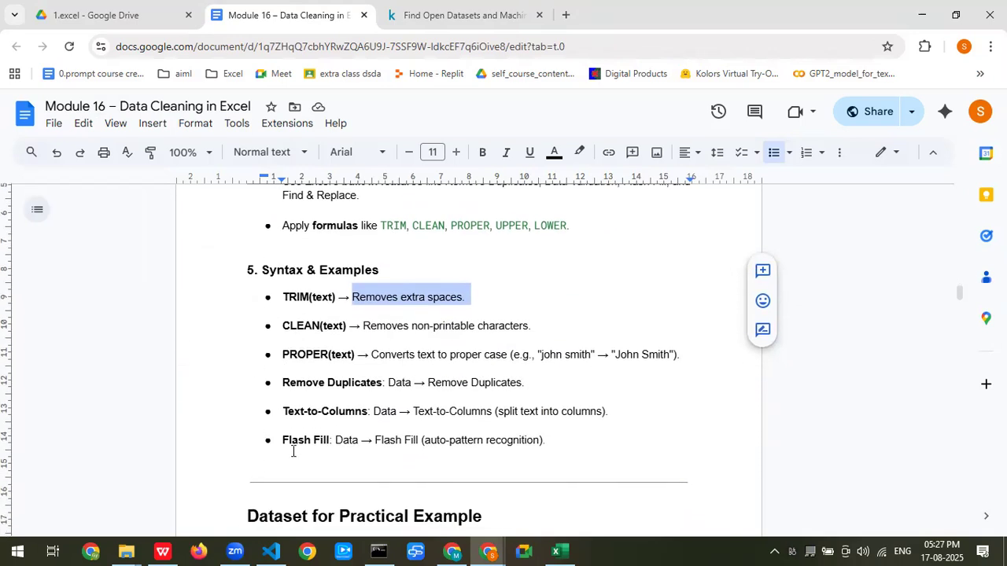
scroll(289, 455, "up", 20)
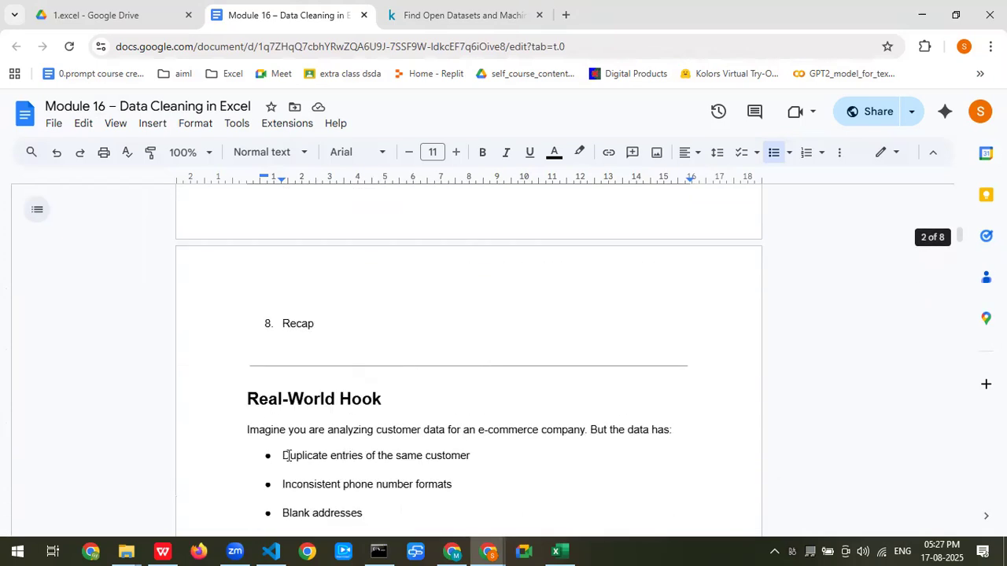
scroll(288, 456, "up", 6)
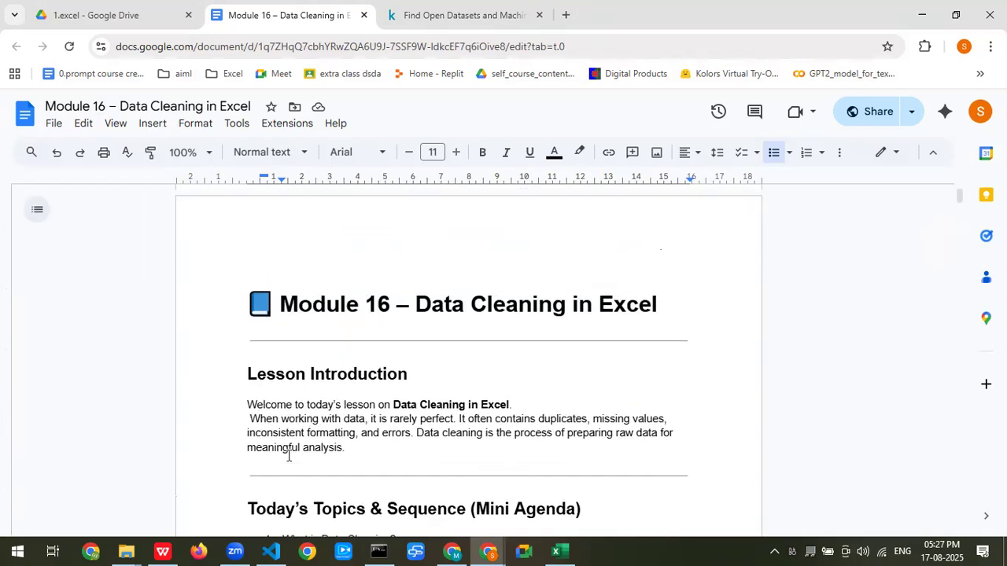
scroll(287, 456, "down", 10)
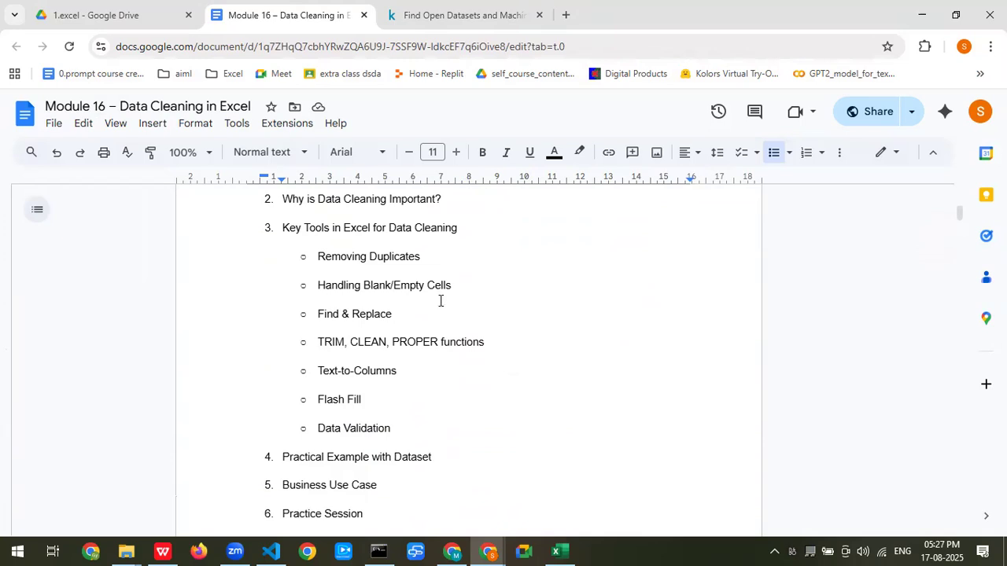
scroll(381, 302, "down", 15)
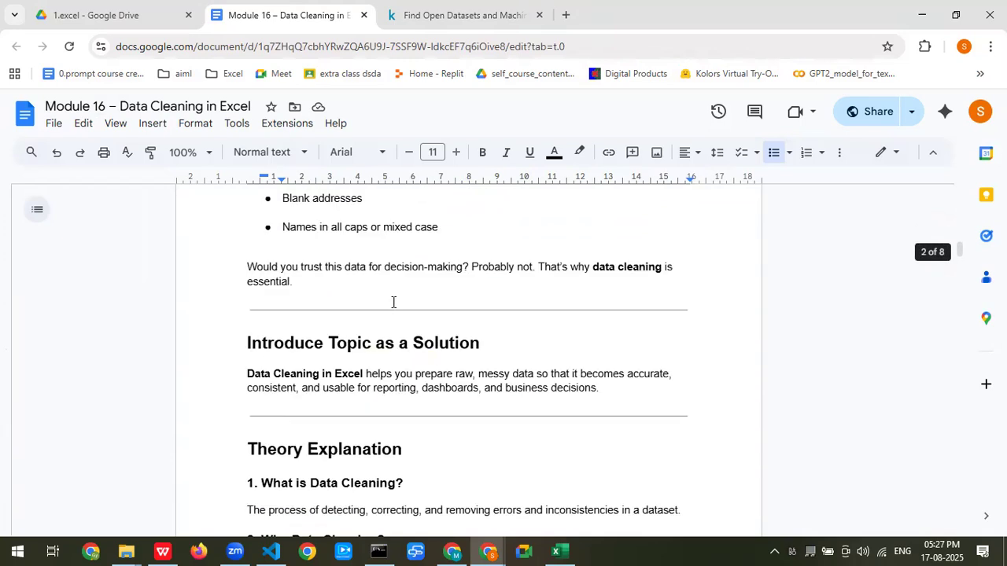
scroll(393, 305, "down", 12)
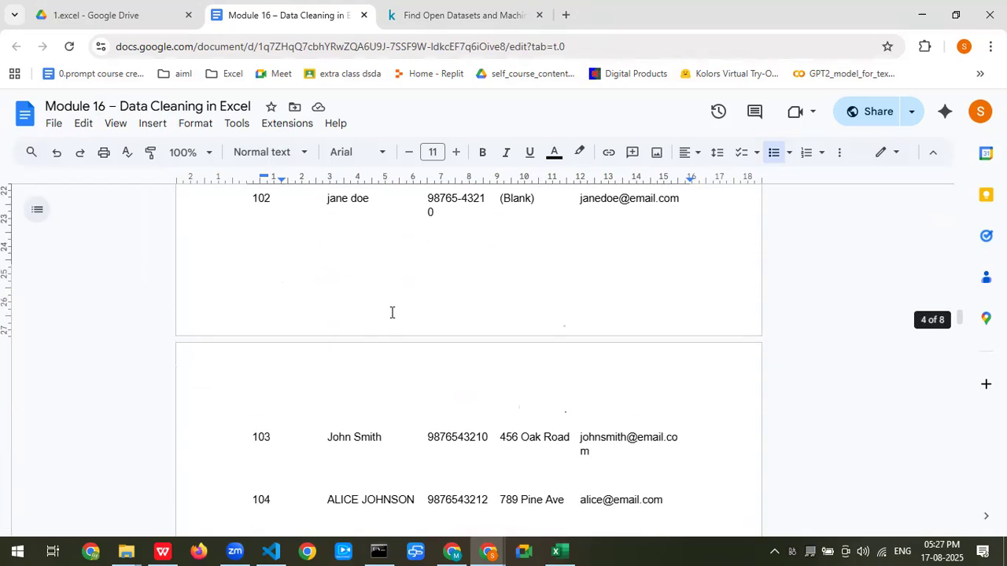
scroll(375, 318, "down", 2)
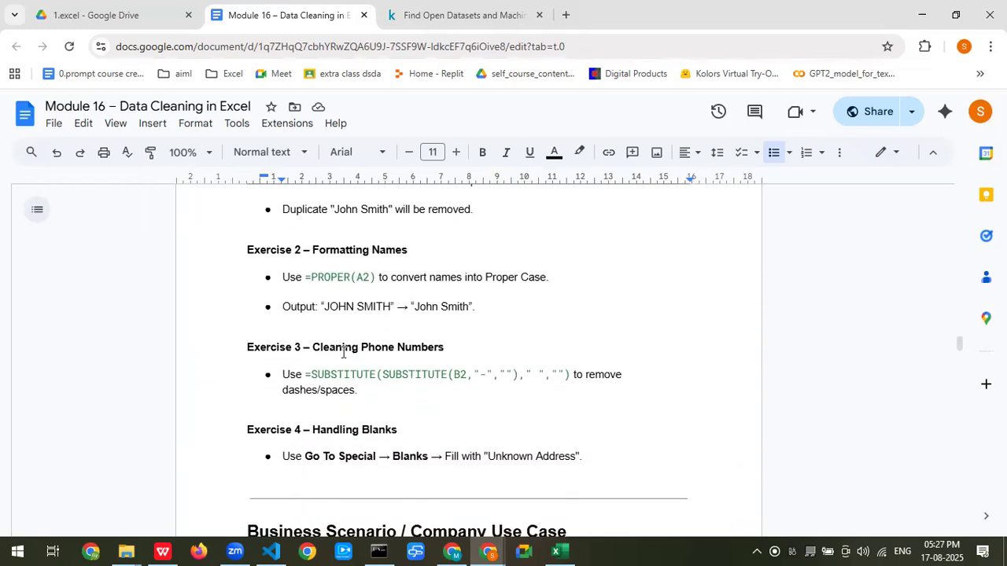
scroll(315, 417, "down", 2)
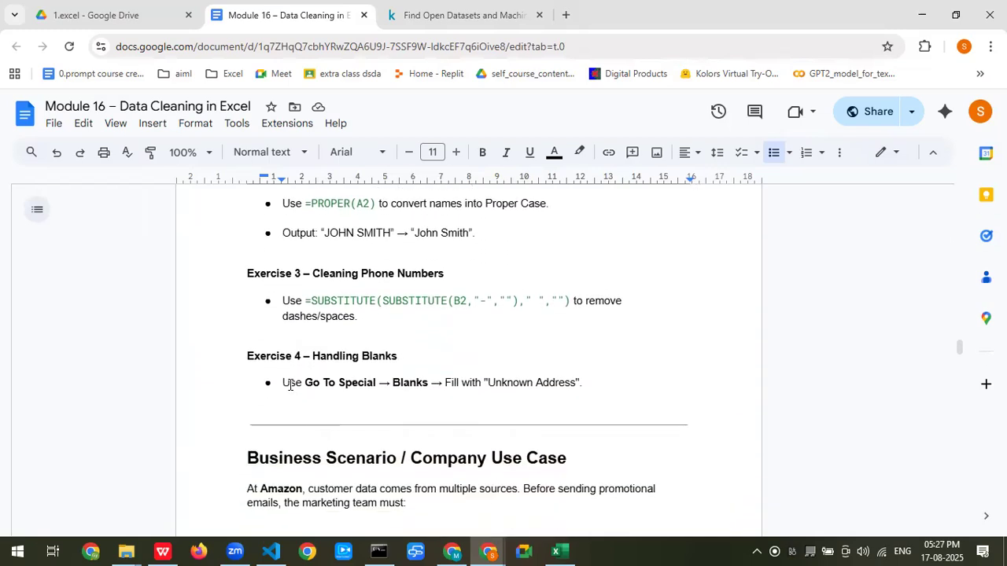
left_click_drag(290, 384, 348, 384)
key("alt+Tab")
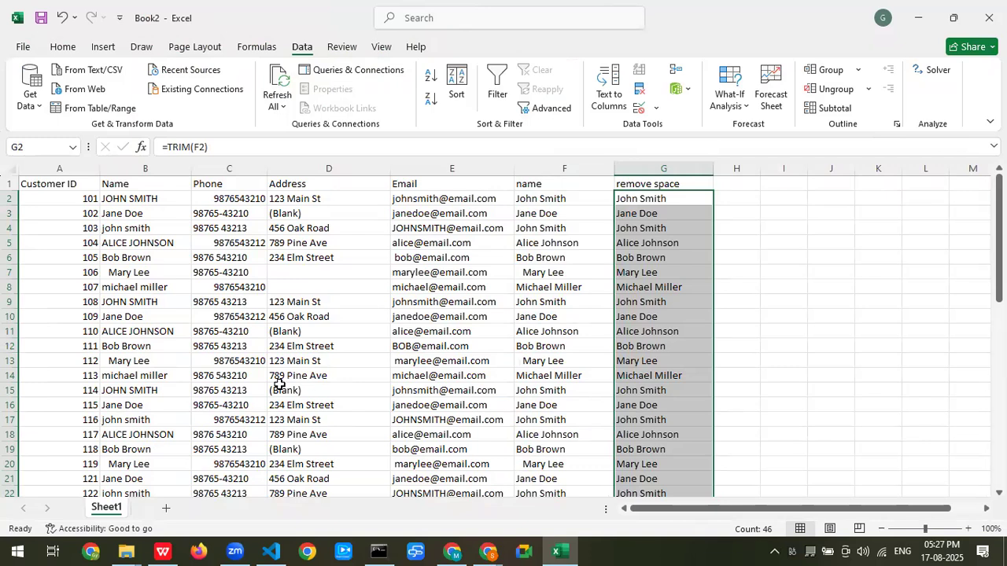
Step: Select the whole customer dataset, look for the Go To Special command, and recheck the Exercise 4 instruction in the lesson document
key("ctrl+a")
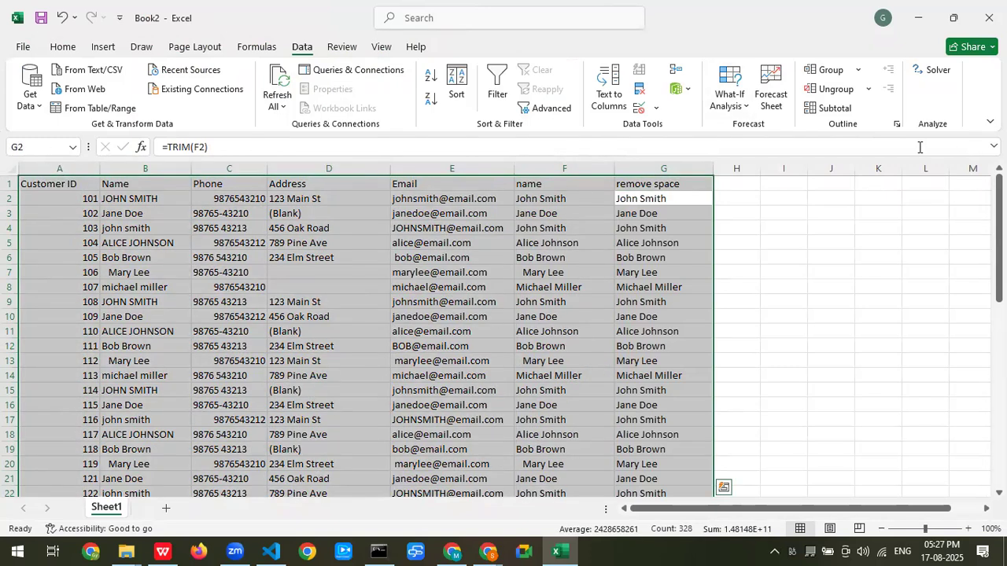
left_click(104, 49)
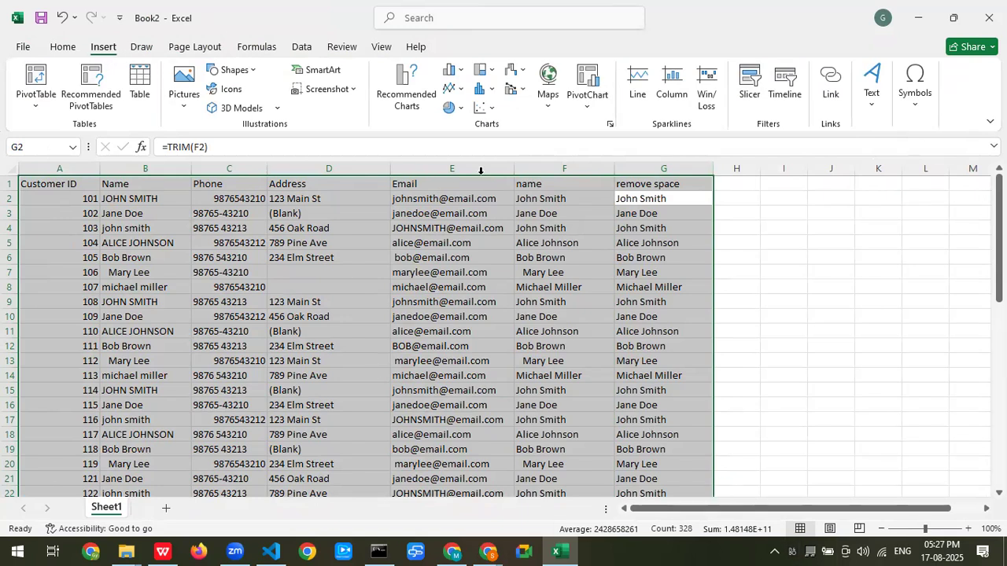
left_click(301, 49)
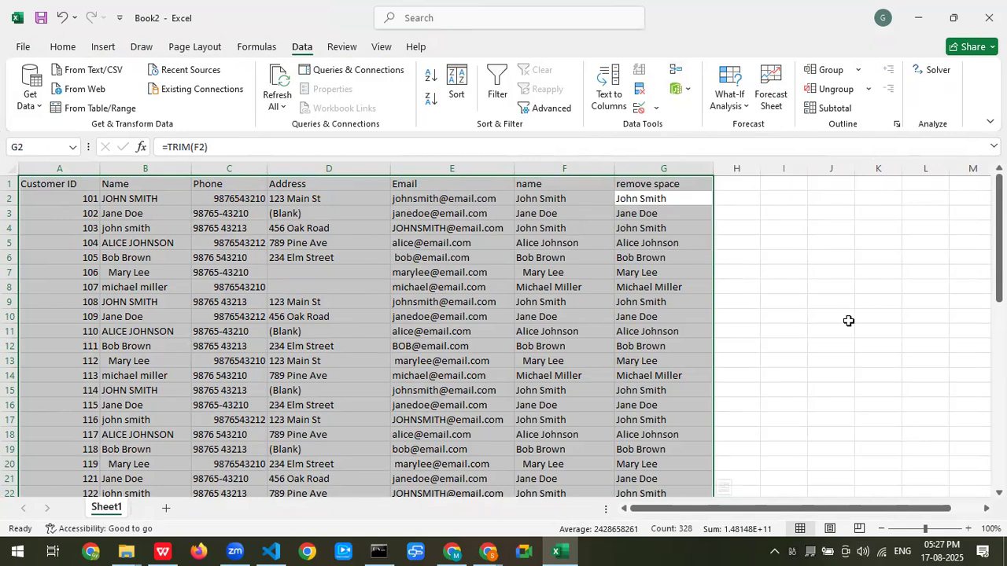
left_click(69, 47)
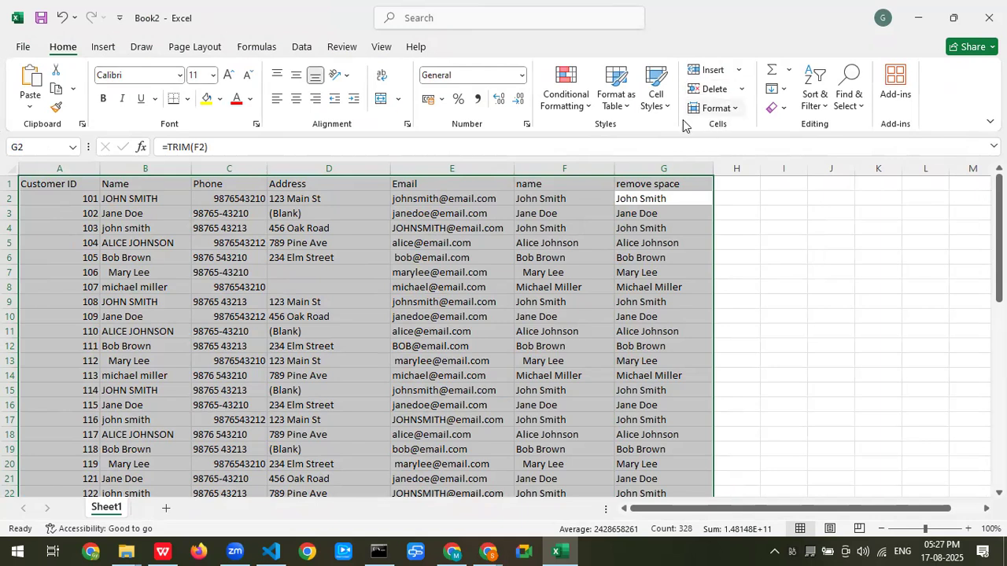
key("alt+Tab")
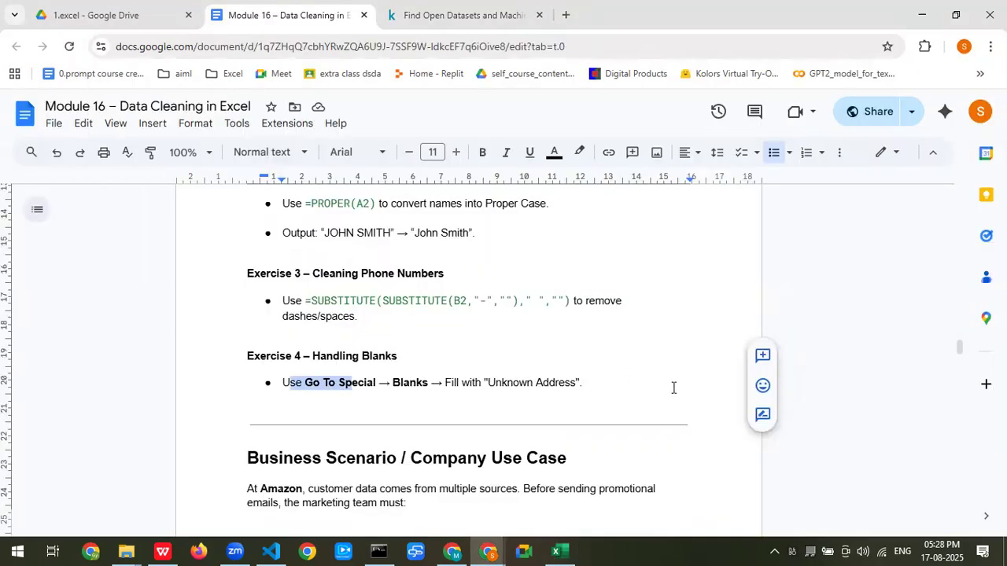
key("alt+Tab")
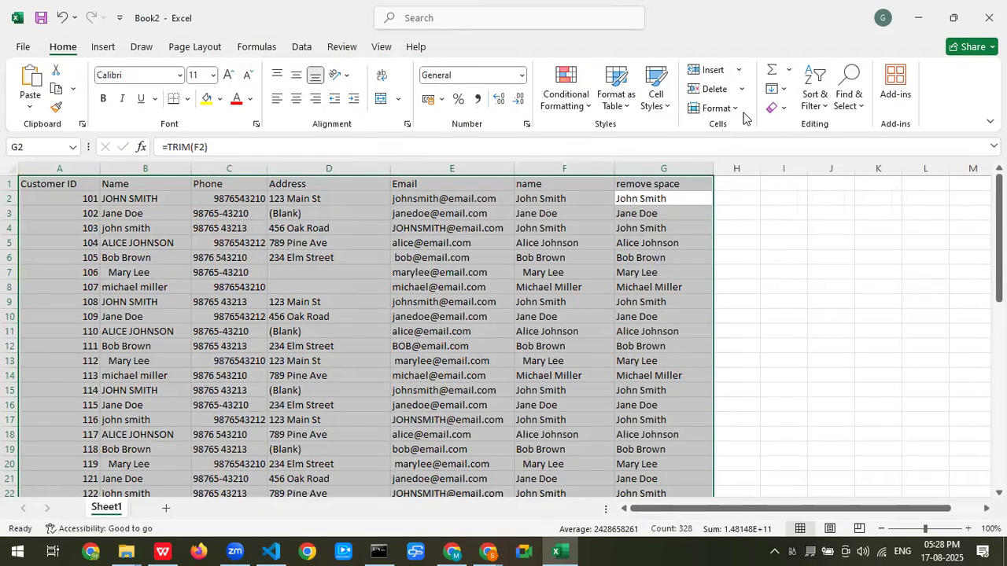
Step: Search the editing, calculation and data tools for the Go To Special command, and clear the dataset selection
left_click(782, 94)
left_click(782, 94)
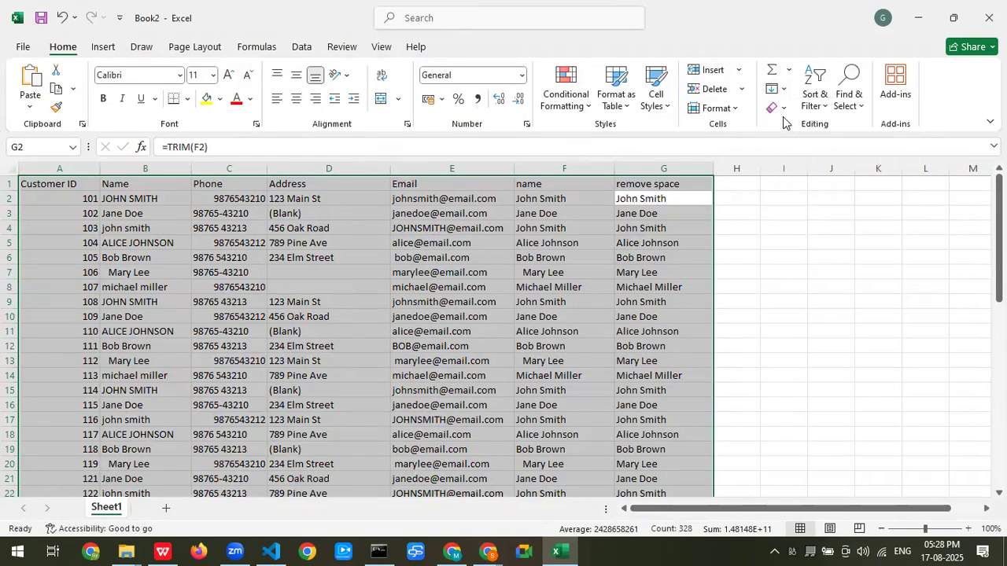
left_click(783, 110)
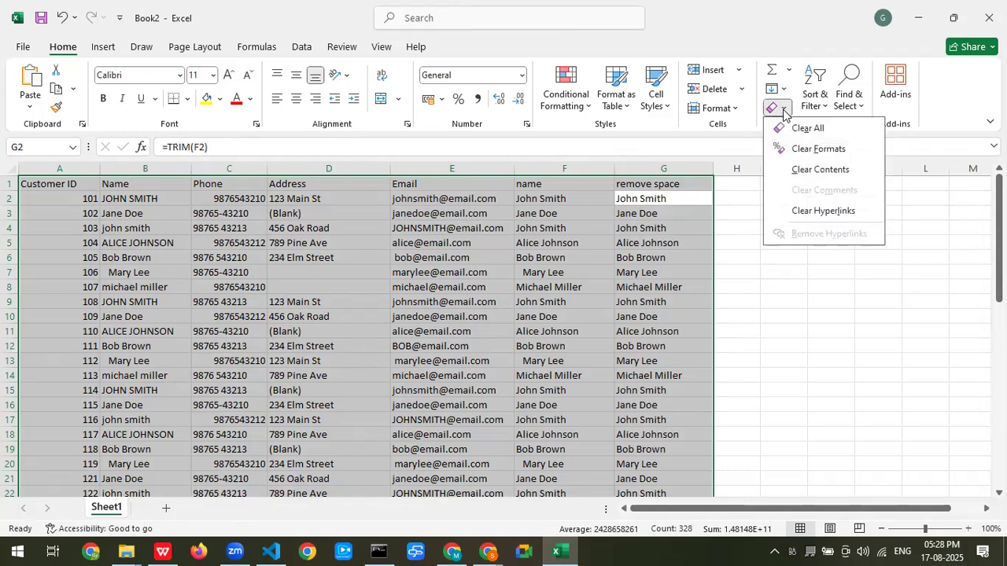
left_click(782, 112)
left_click(788, 69)
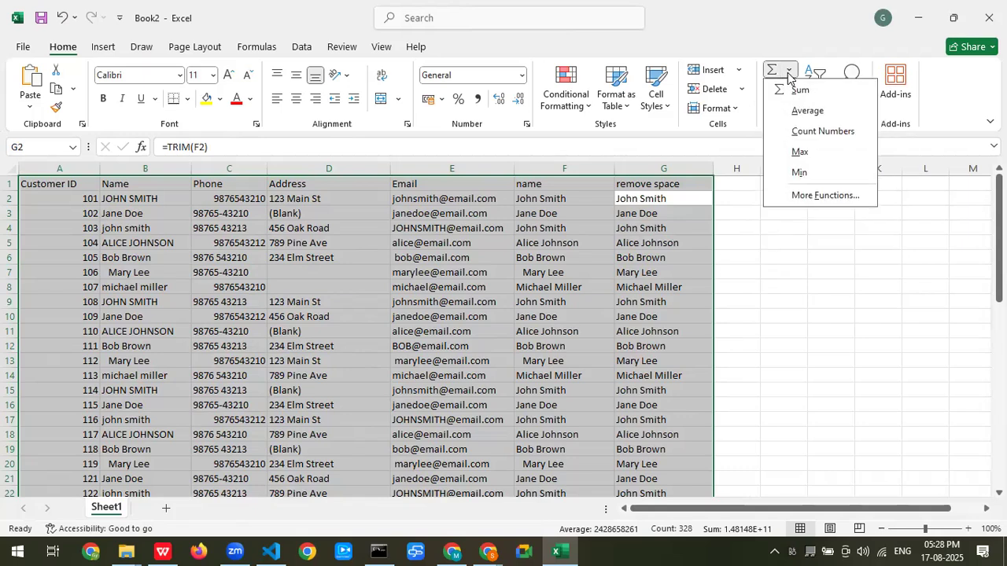
left_click(782, 247)
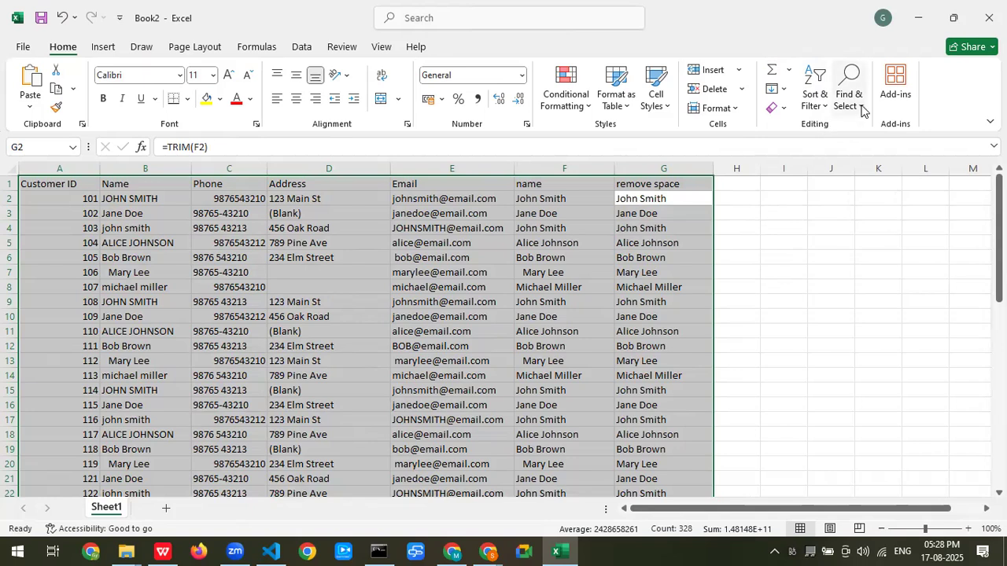
left_click(305, 48)
left_click(259, 48)
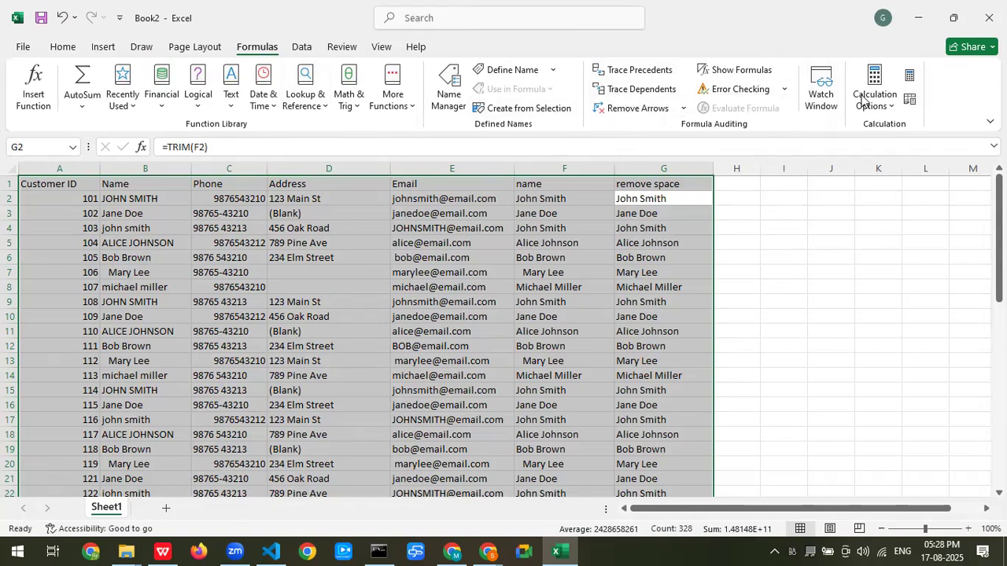
left_click(891, 111)
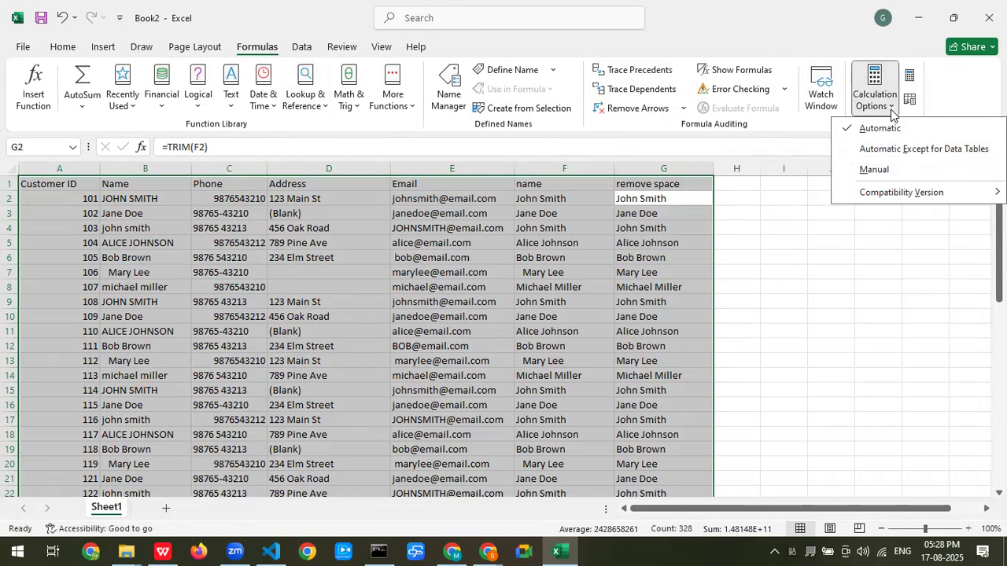
left_click(783, 138)
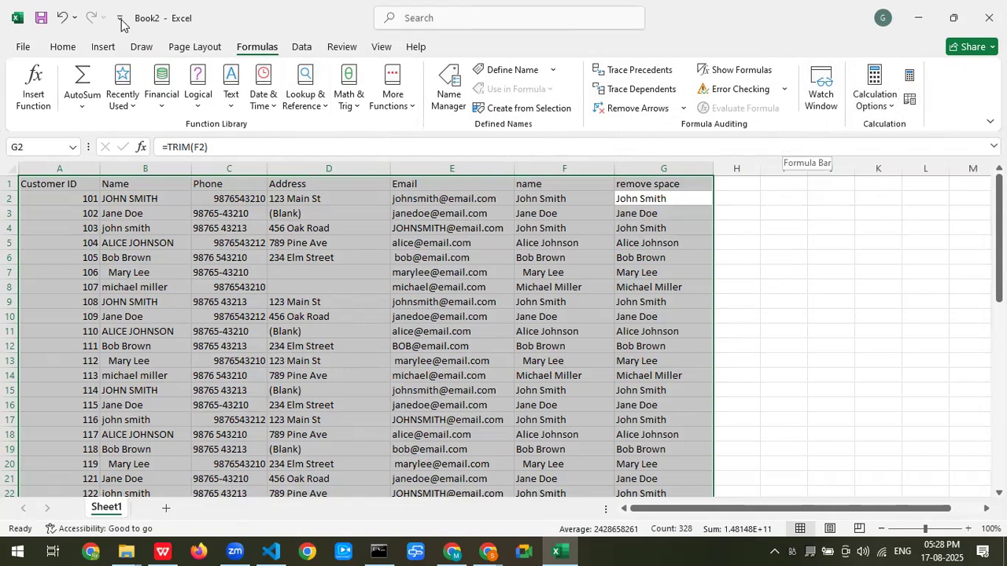
left_click(300, 49)
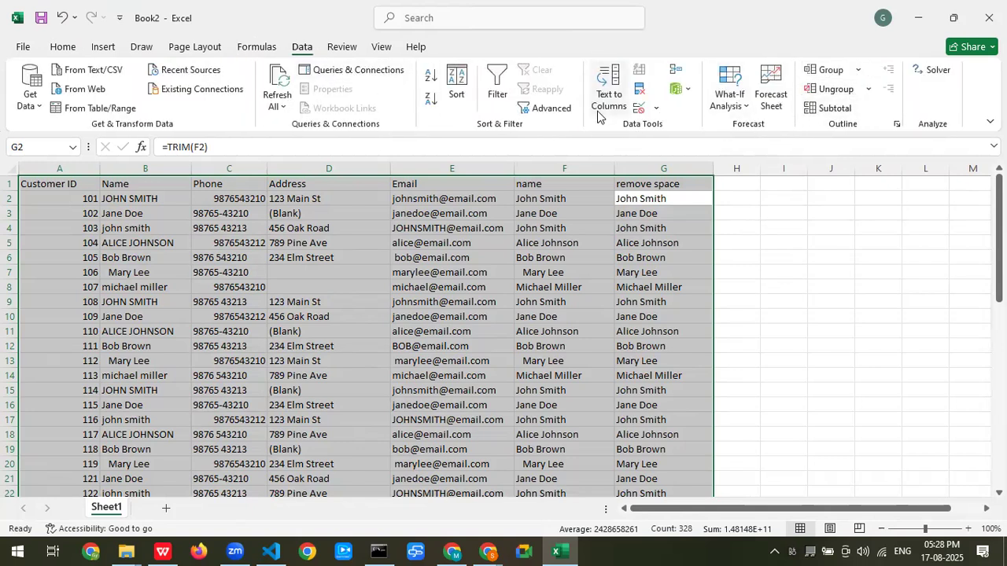
left_click(870, 254)
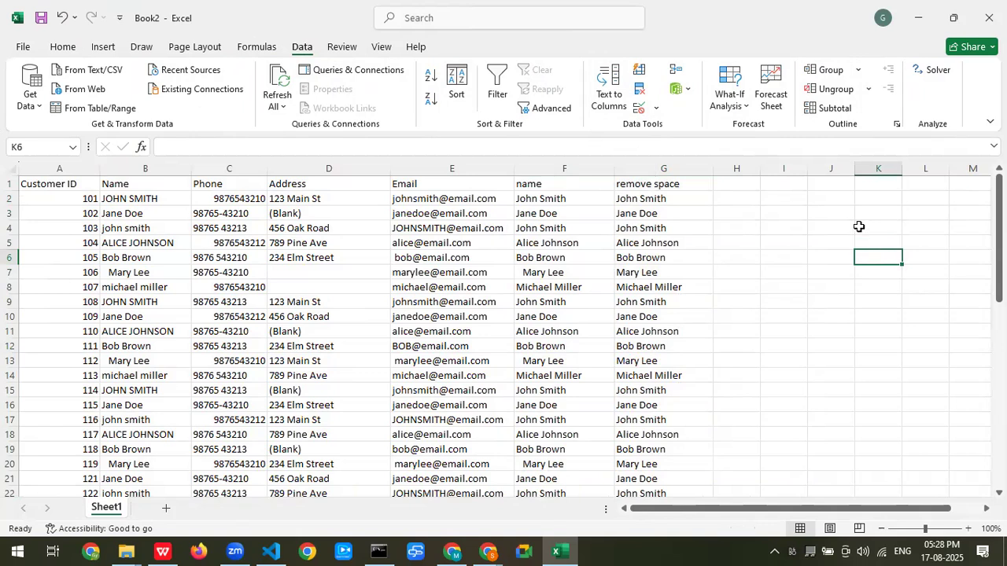
Step: Check the Go To dialog, dismiss it, and look through the draw, insert and home commands for Go To Special
key("ctrl+g")
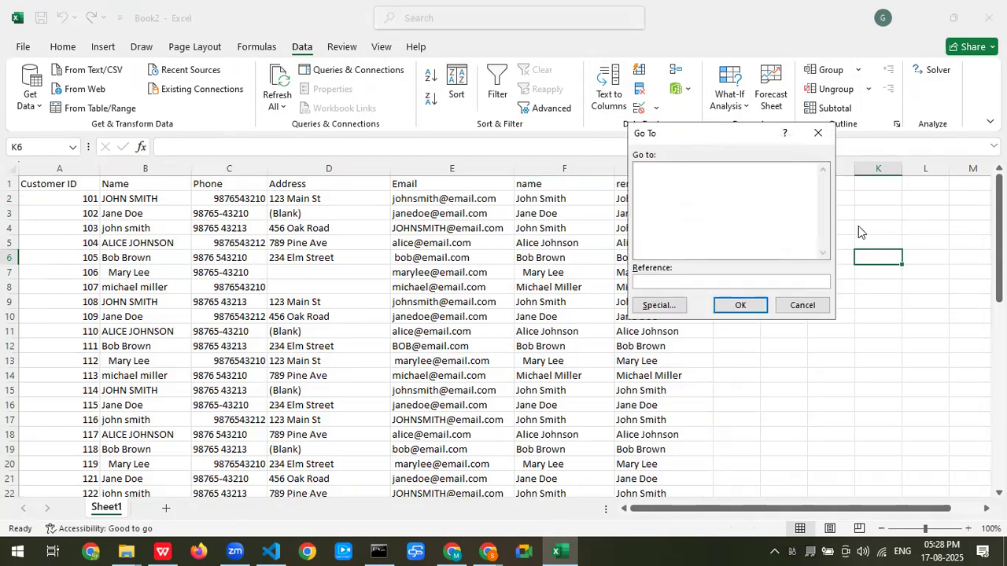
left_click_drag(695, 140, 820, 268)
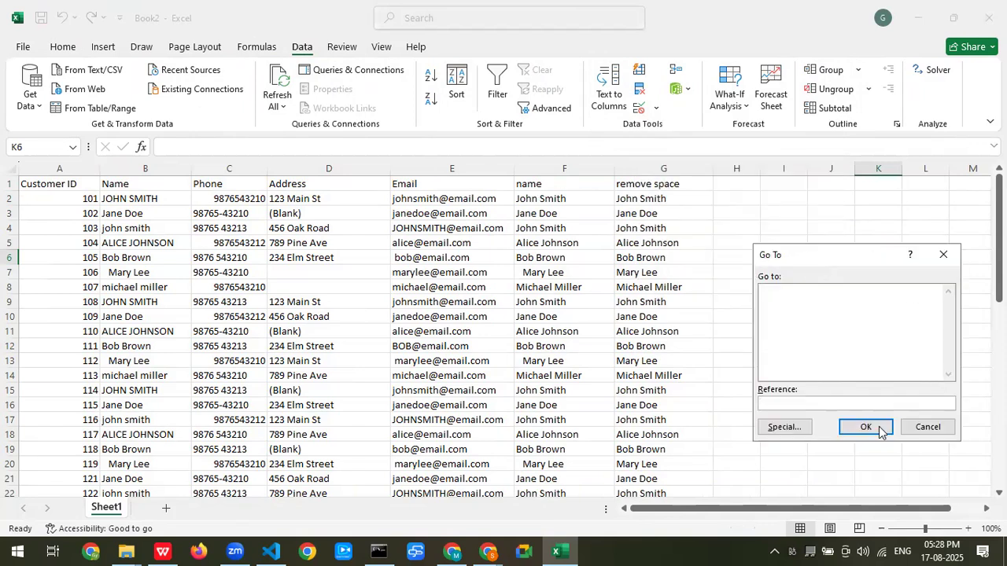
left_click(922, 431)
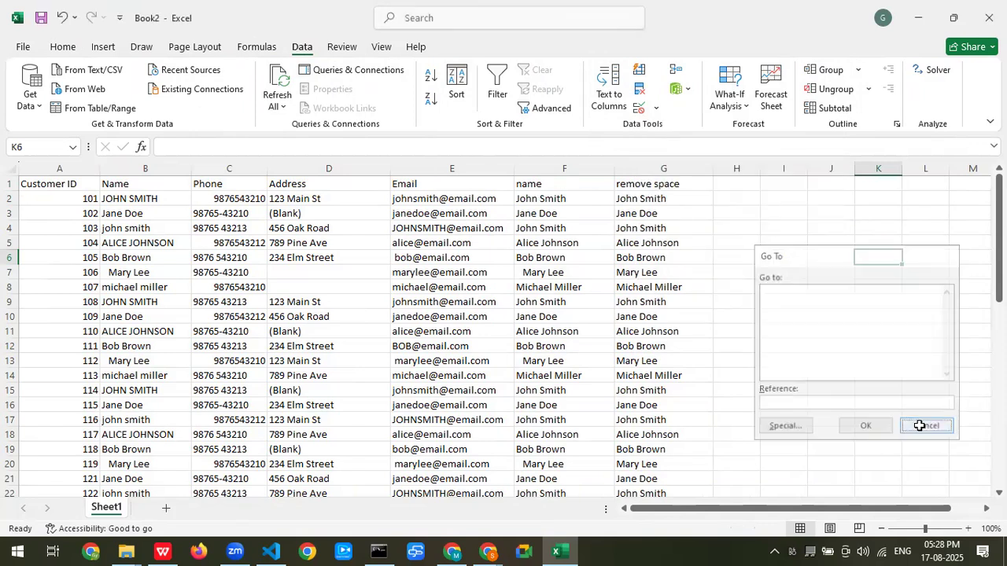
left_click(140, 47)
left_click(102, 47)
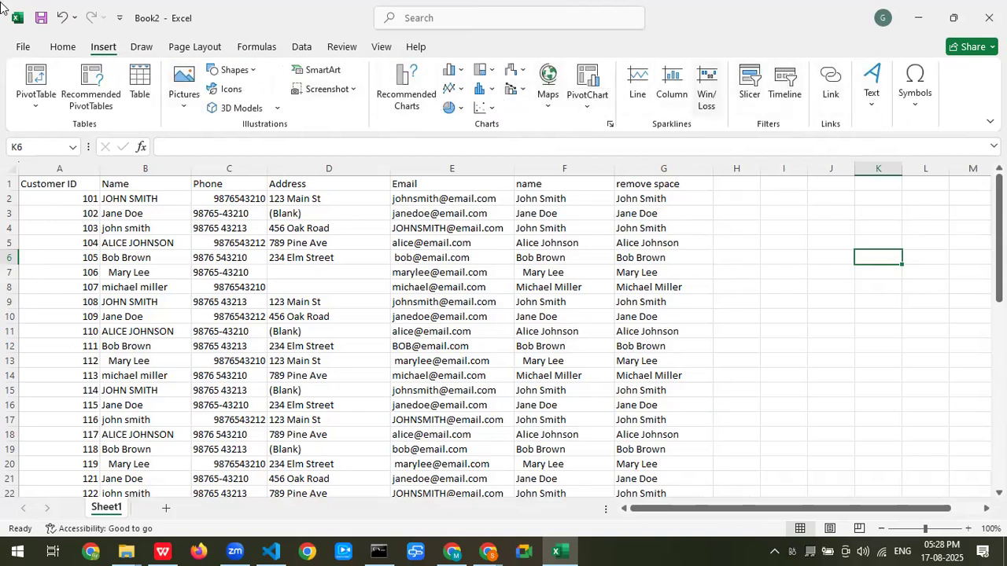
left_click(63, 46)
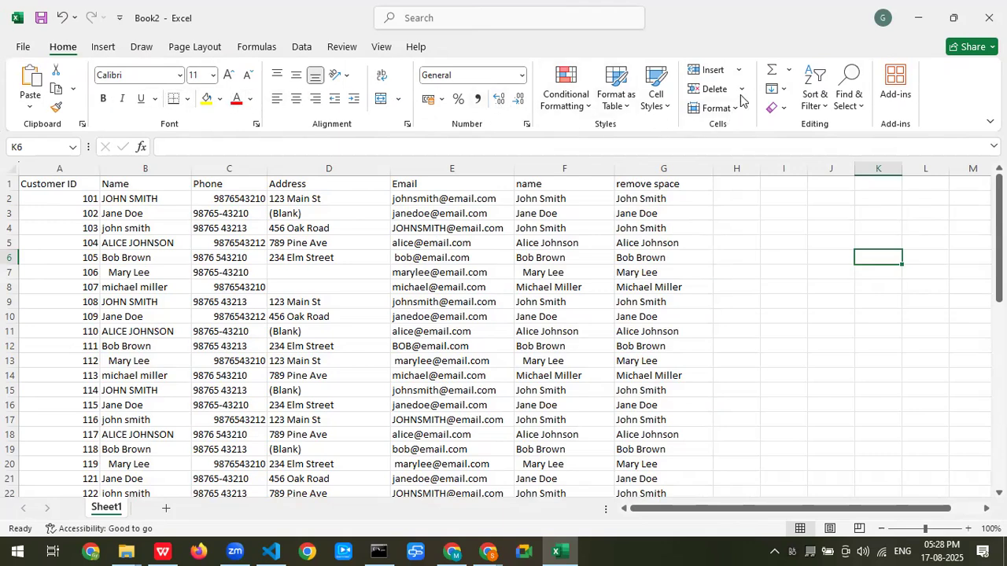
Step: Switch the ribbon display to full-screen mode, cancel closing the workbook, and temporarily reveal the ribbon
left_click(989, 121)
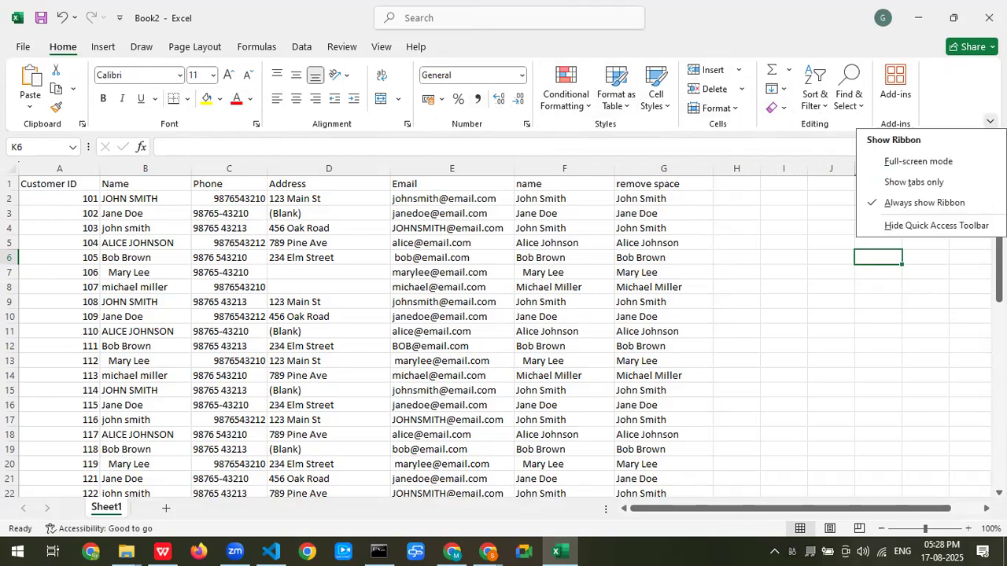
left_click(970, 161)
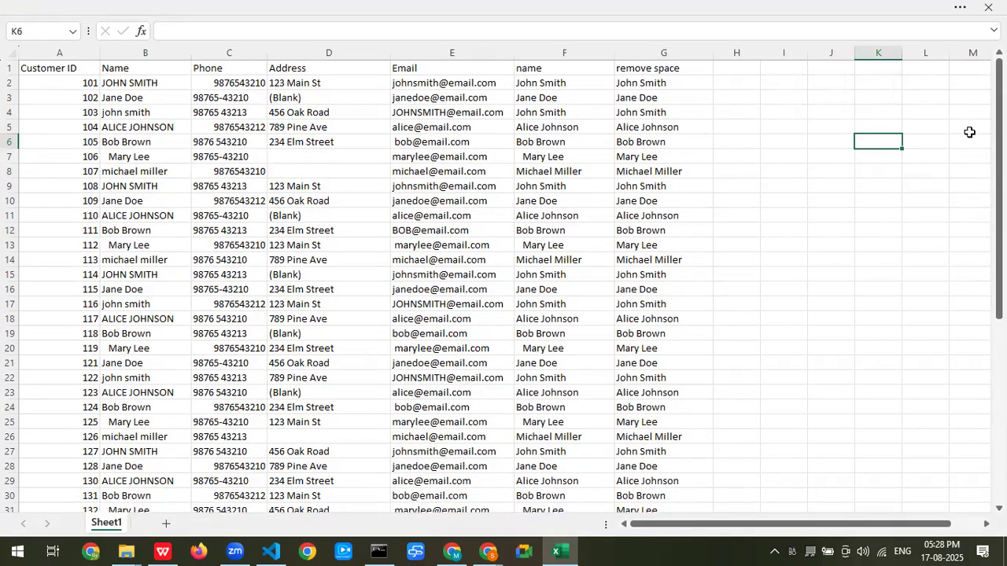
left_click(975, 14)
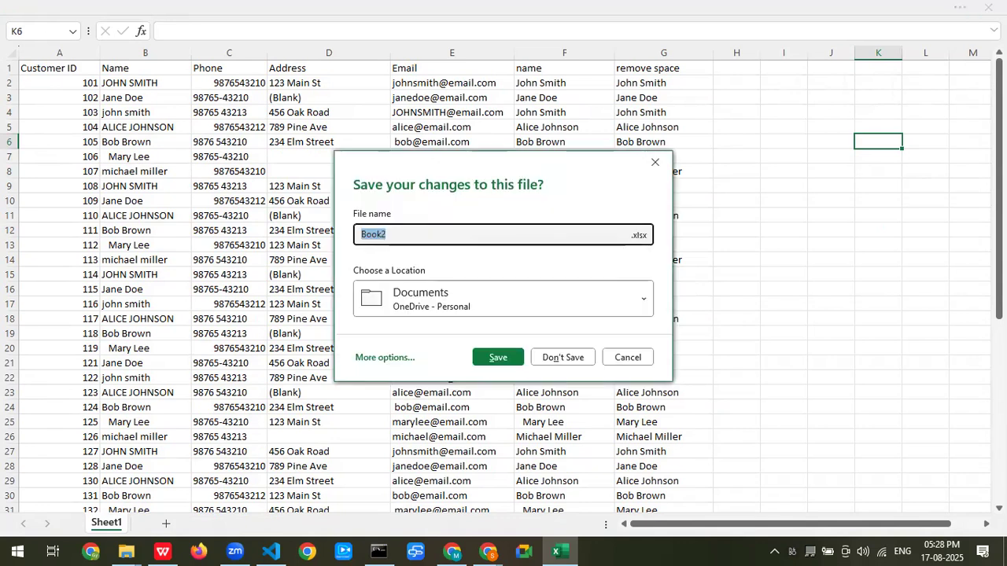
left_click(622, 359)
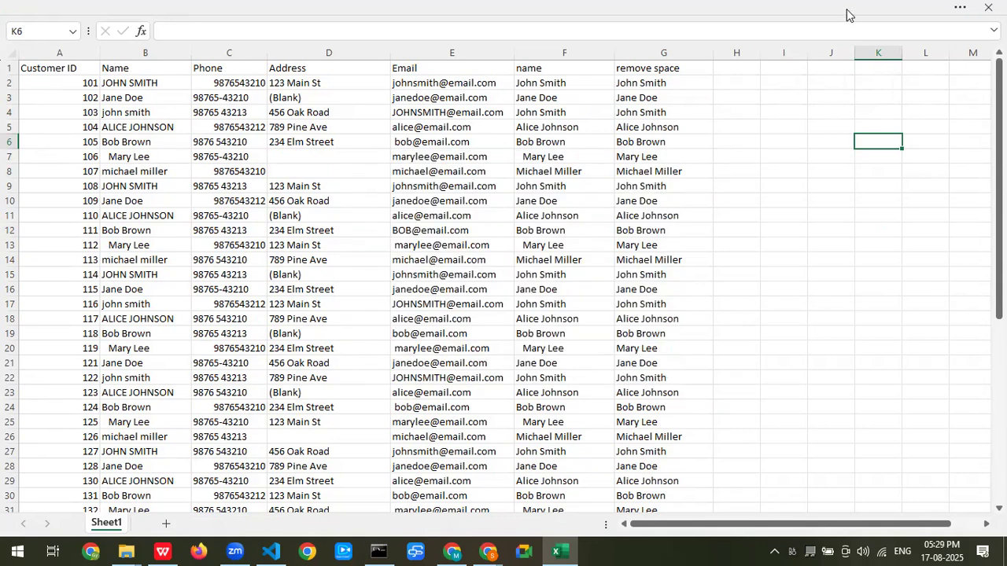
left_click(959, 11)
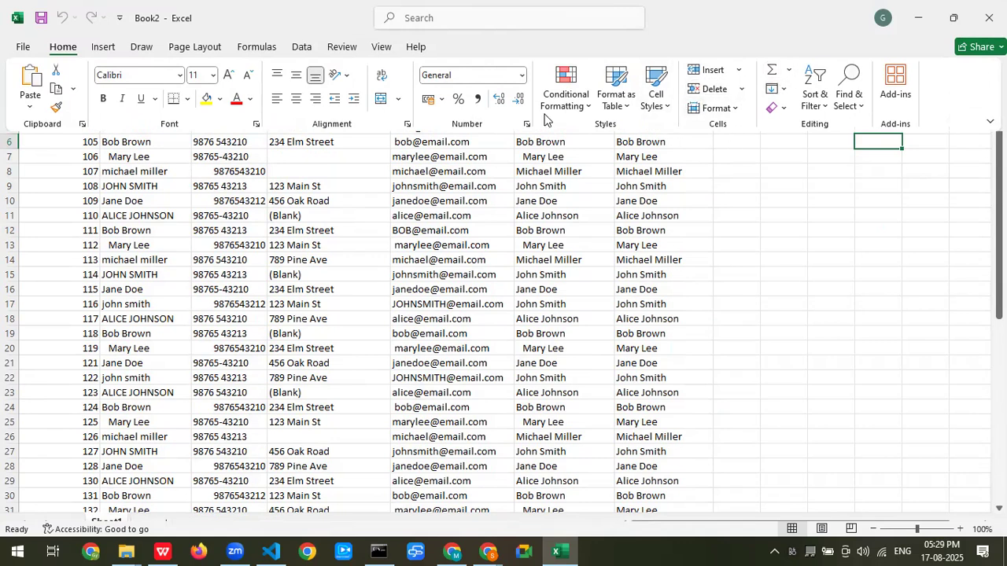
Step: Search the insert, formulas and data commands for Go To Special
left_click(142, 47)
left_click(103, 46)
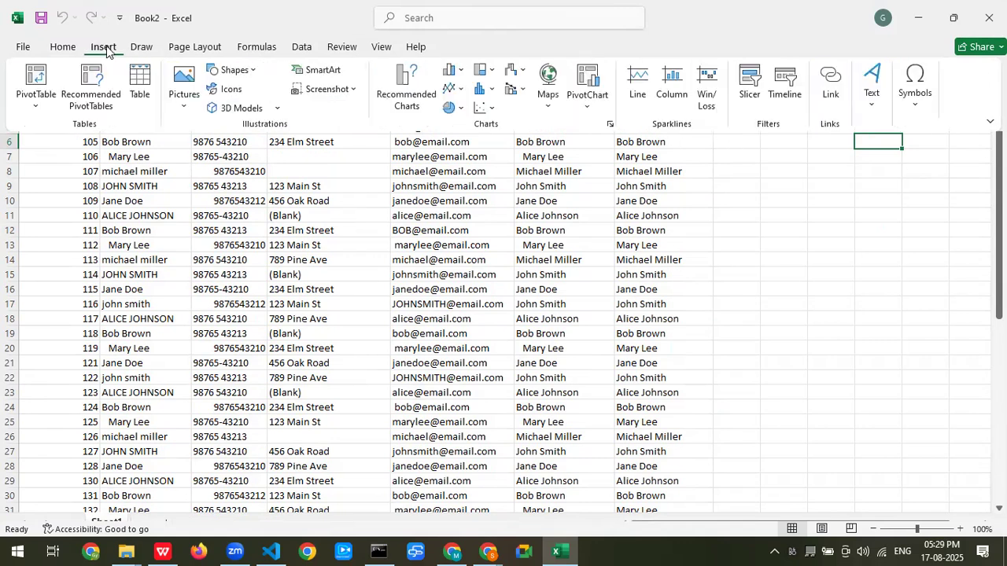
left_click(257, 47)
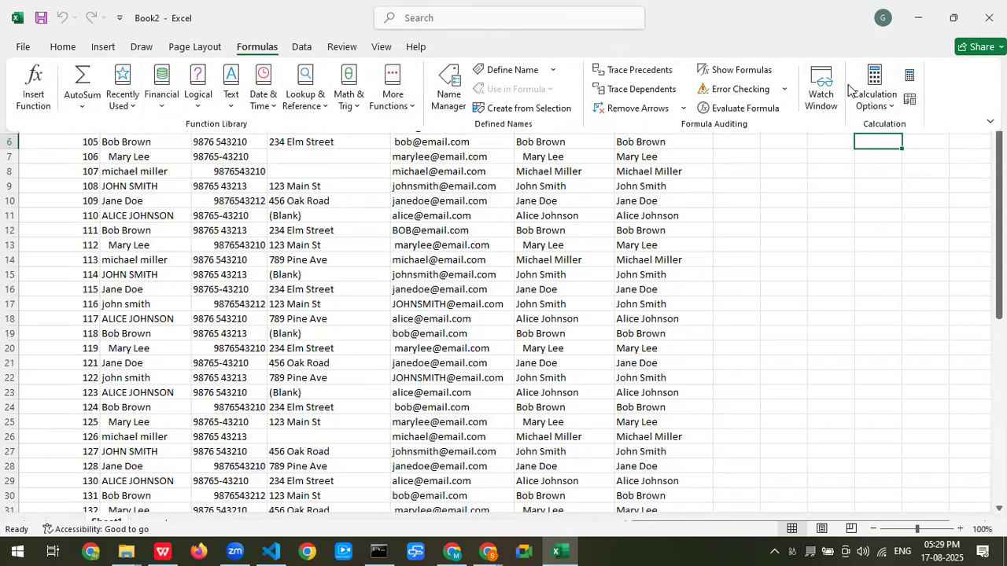
left_click(304, 48)
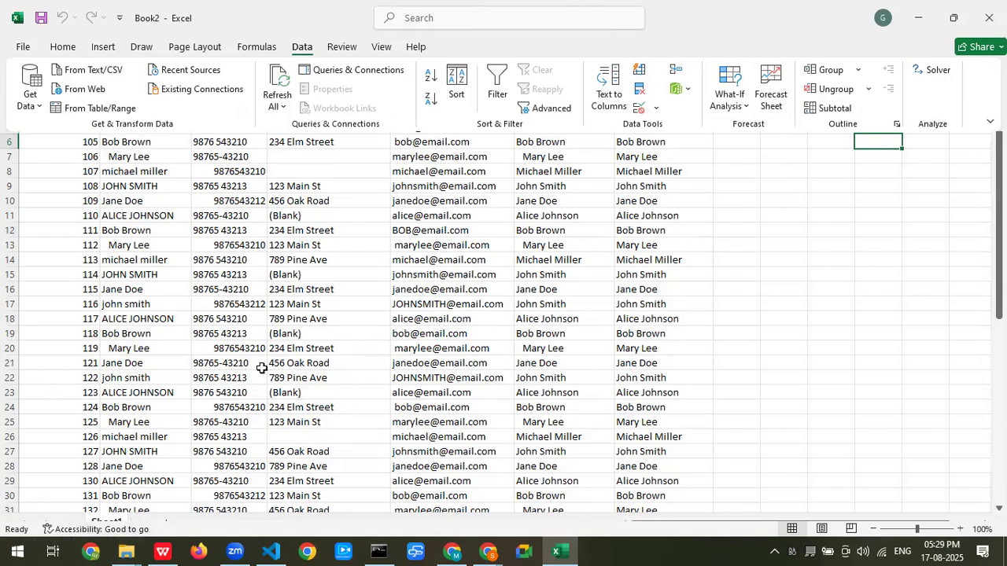
Step: Select the whole customer dataset and set the ribbon to always show
left_click(258, 321)
key("ctrl+shift+F1")
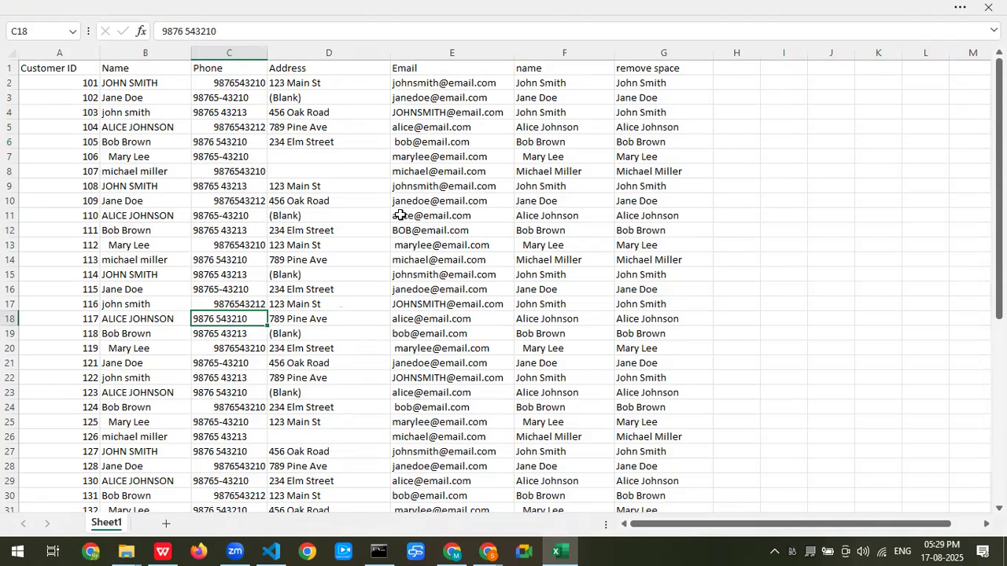
key("ctrl+a")
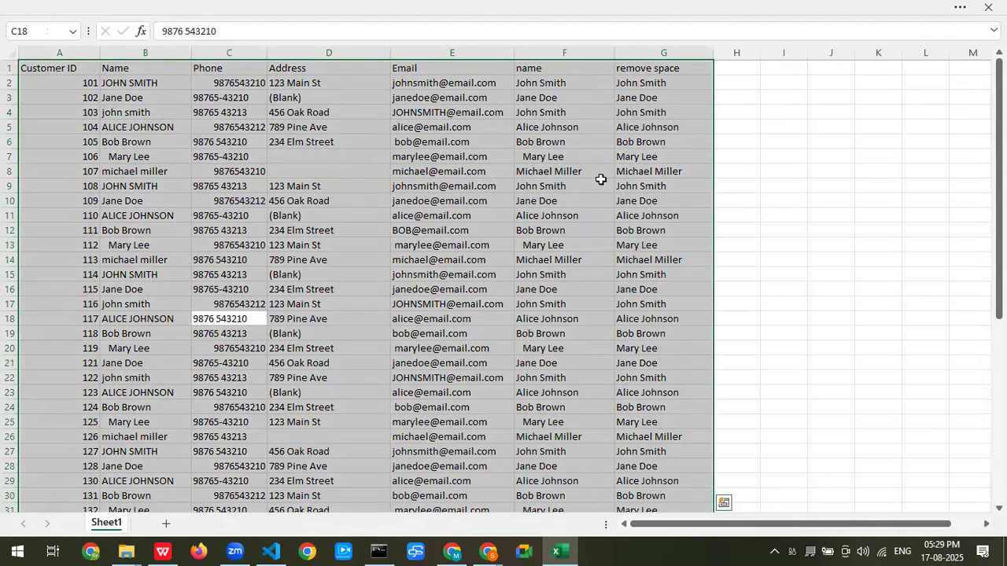
left_click(962, 10)
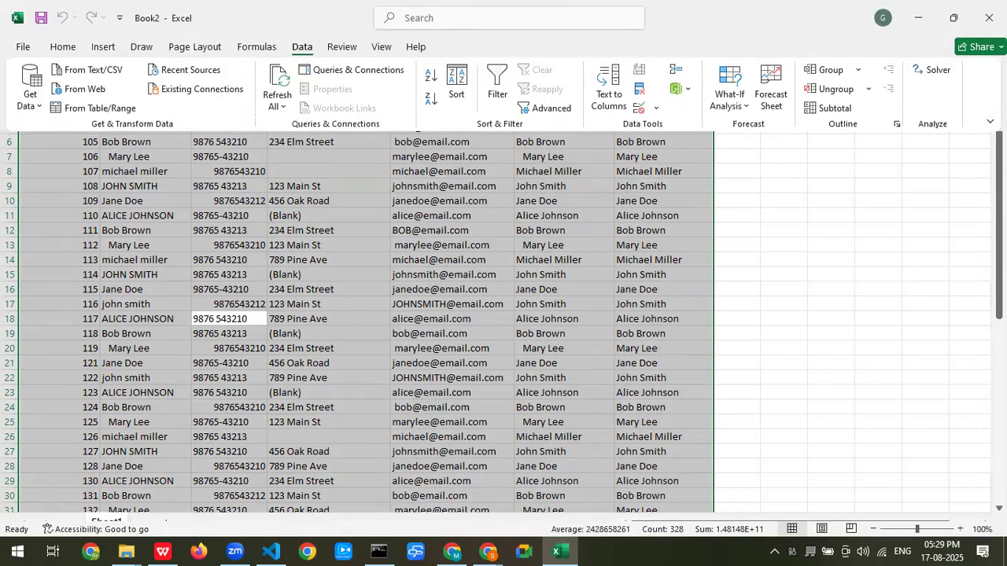
left_click(989, 120)
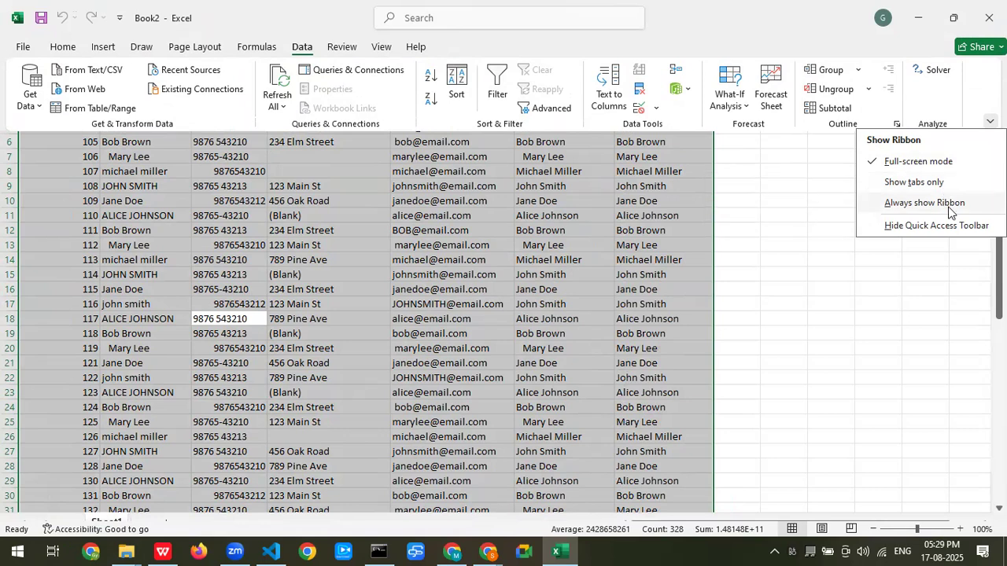
left_click(950, 206)
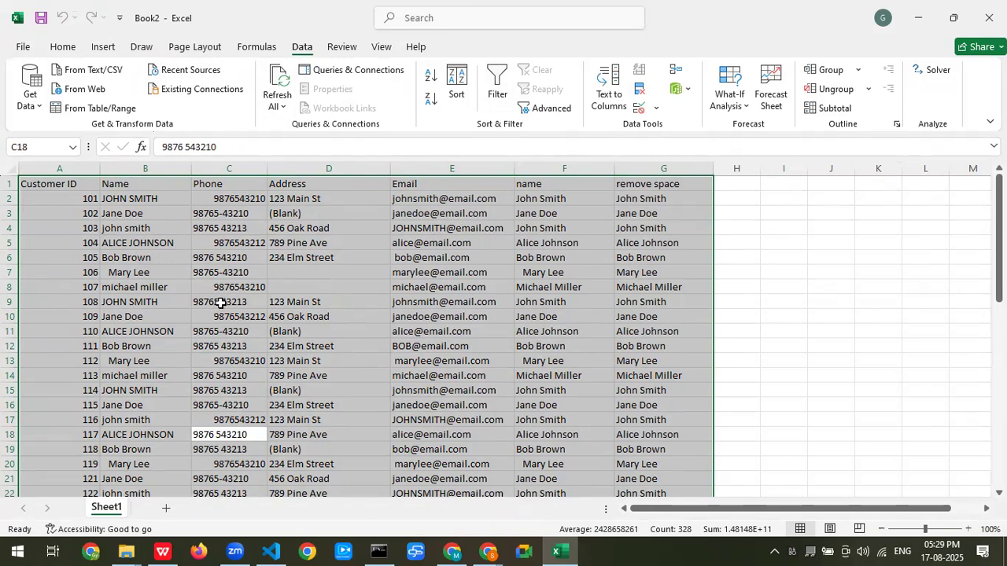
Step: Select the blank cells within the customer dataset using Go To Special with the Blanks option
key("ctrl+g")
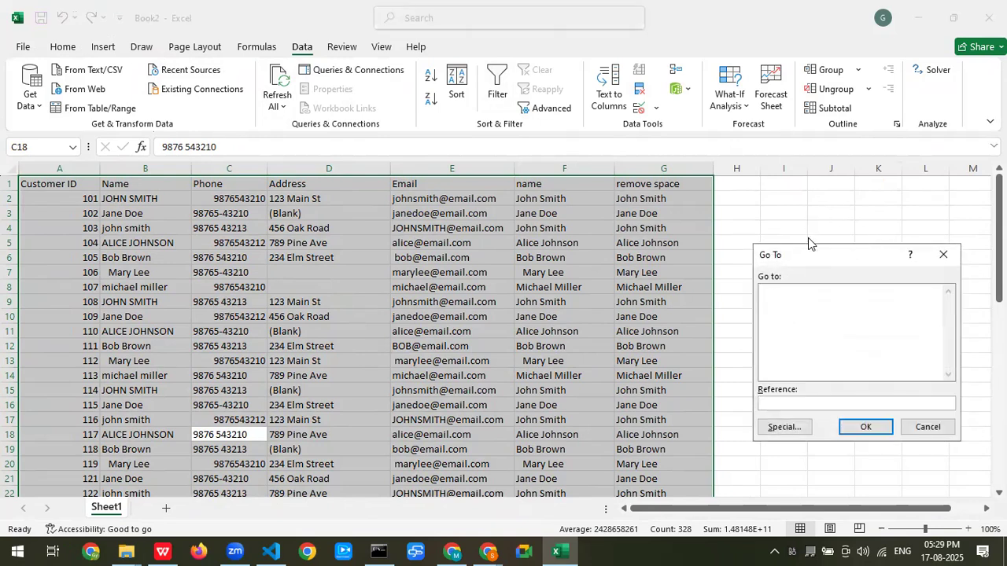
left_click_drag(815, 250, 813, 210)
left_click(777, 387)
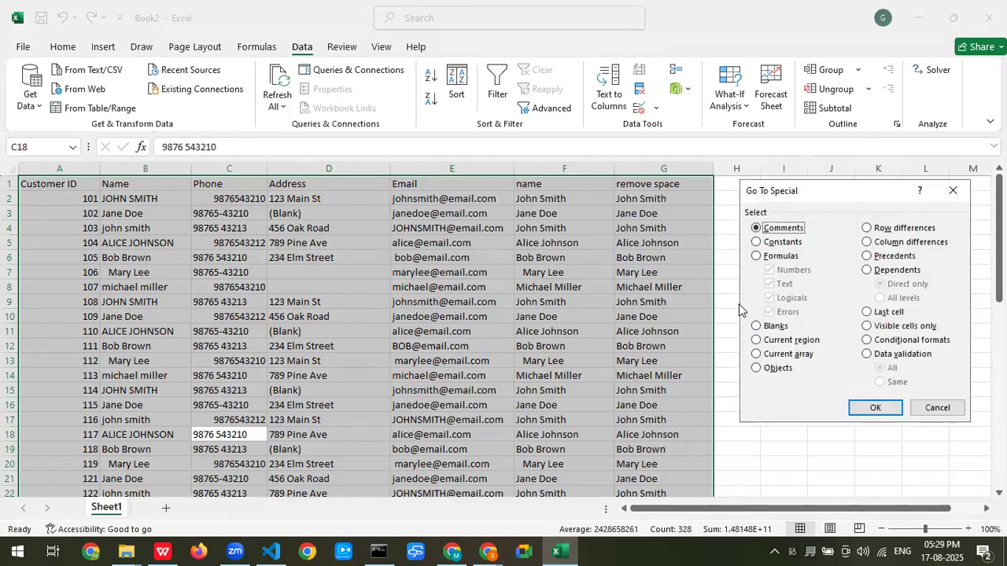
left_click(756, 326)
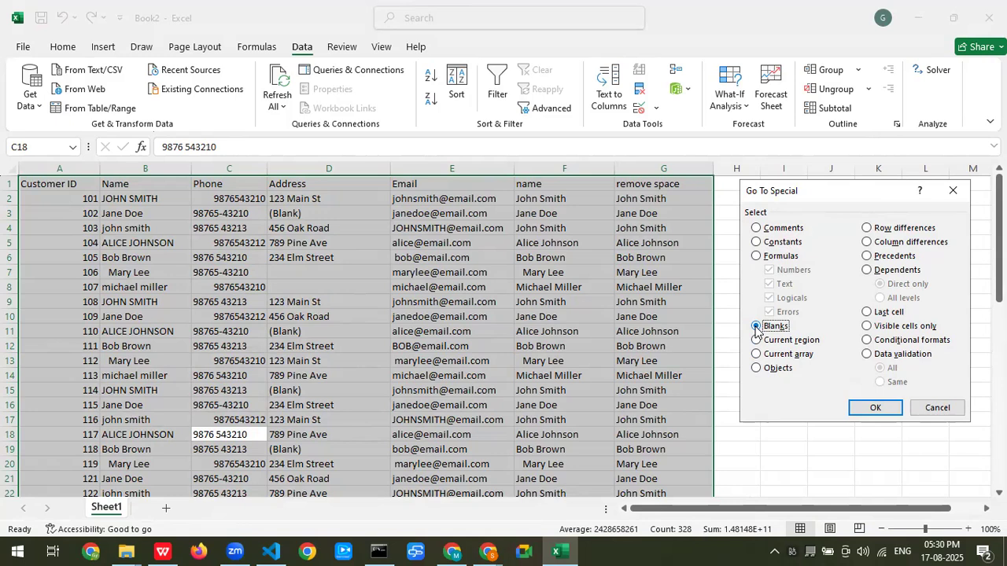
key("Return")
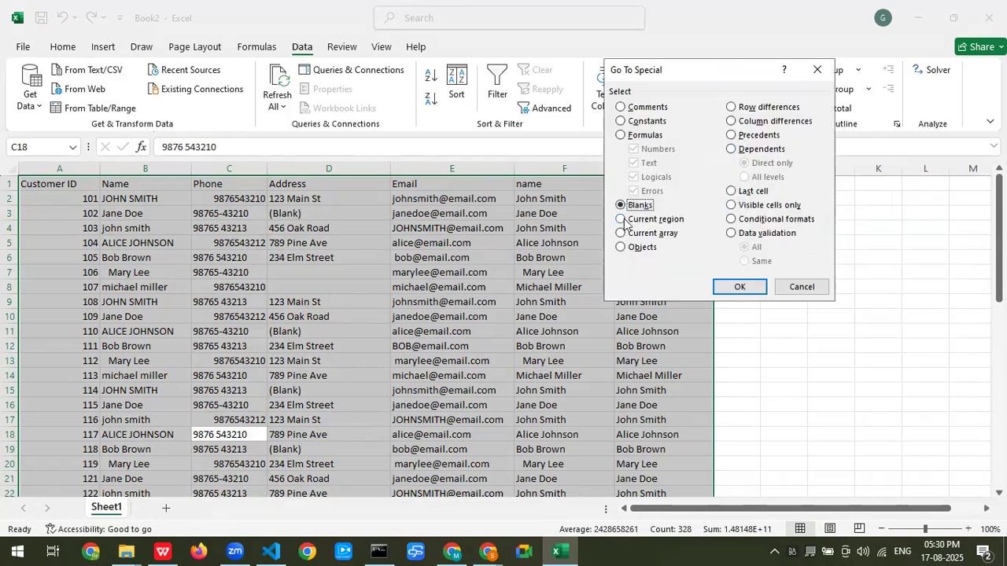
left_click(739, 288)
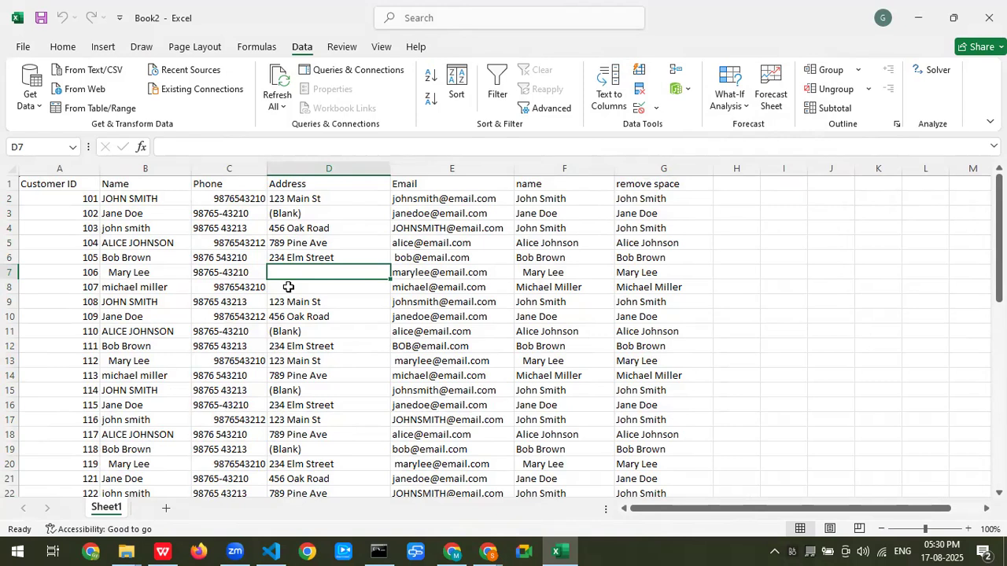
Step: Recheck the Exercise 4 instruction in the lesson document, enter "Unknowm" in blank address cell D7, and fill it down to D8
key("alt+Tab")
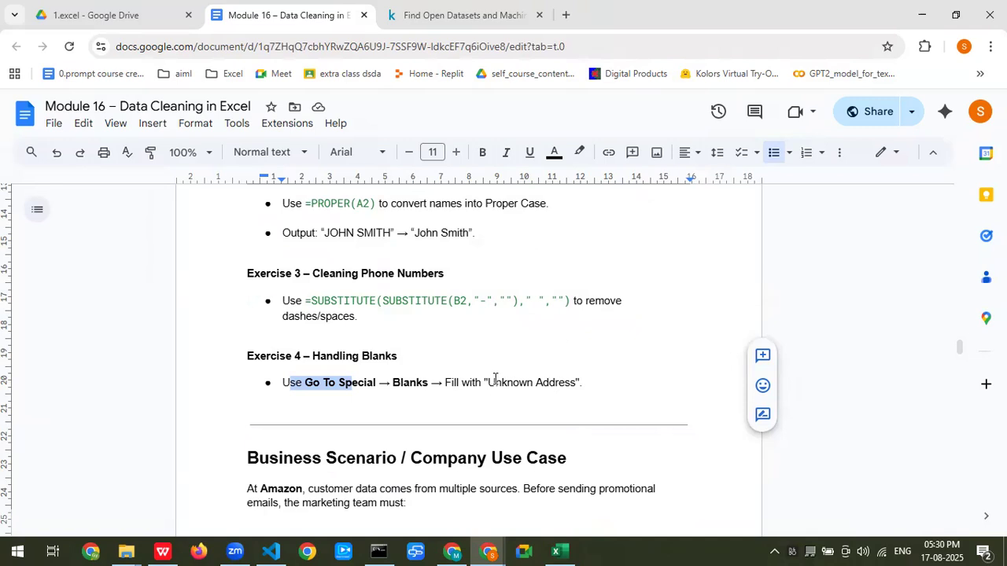
key("alt+Tab")
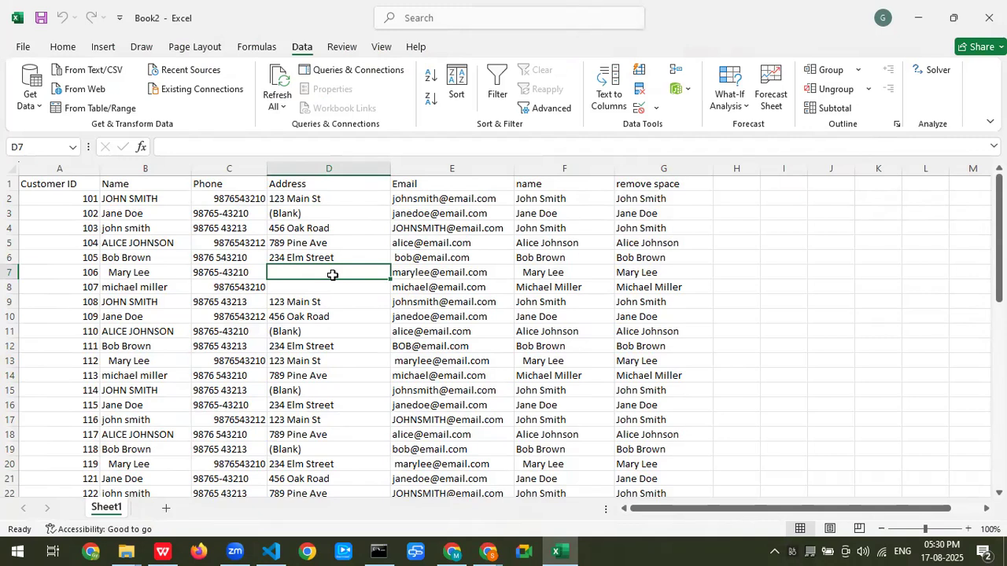
type("Unknowm")
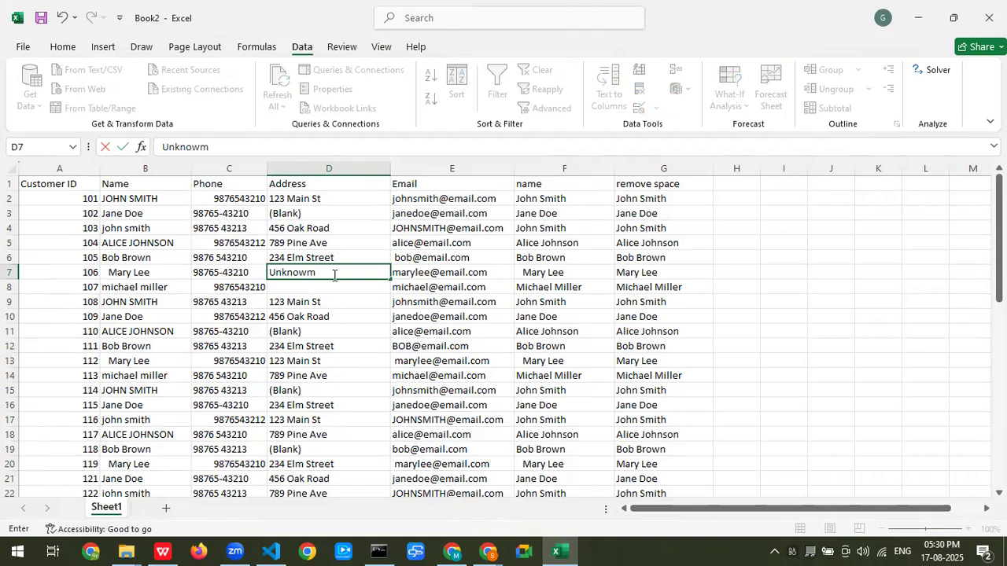
key("Tab")
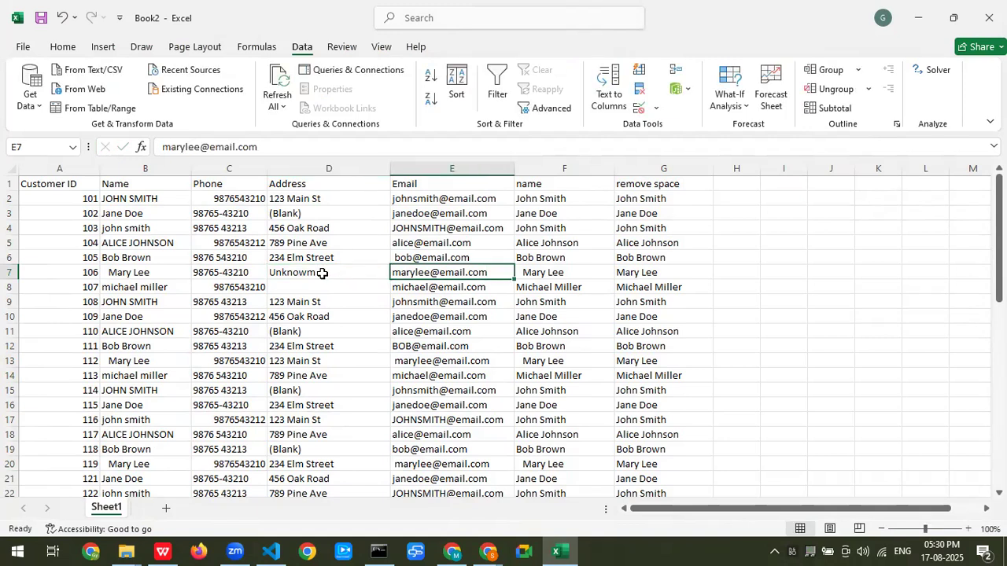
left_click(322, 273)
left_click(315, 289)
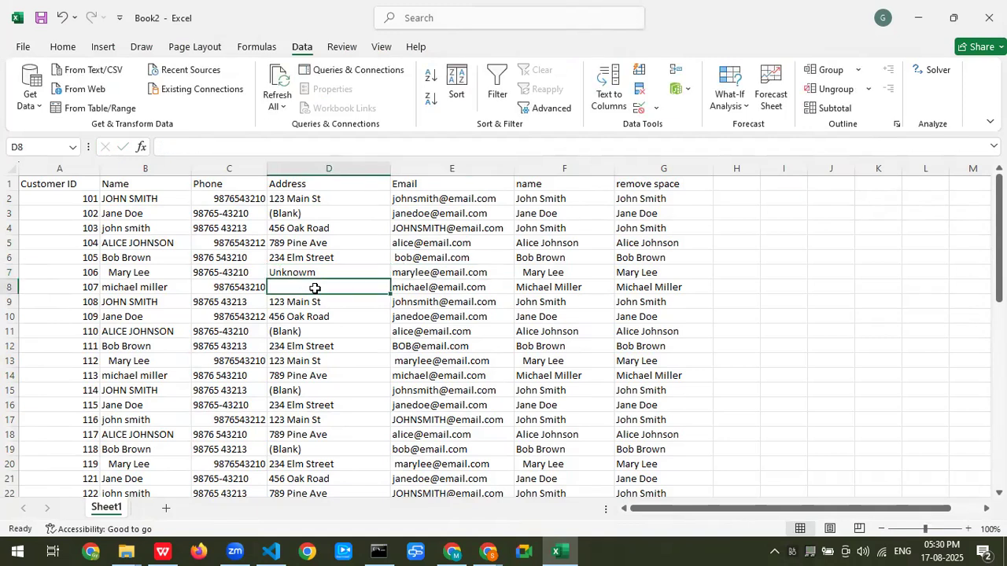
left_click(350, 270)
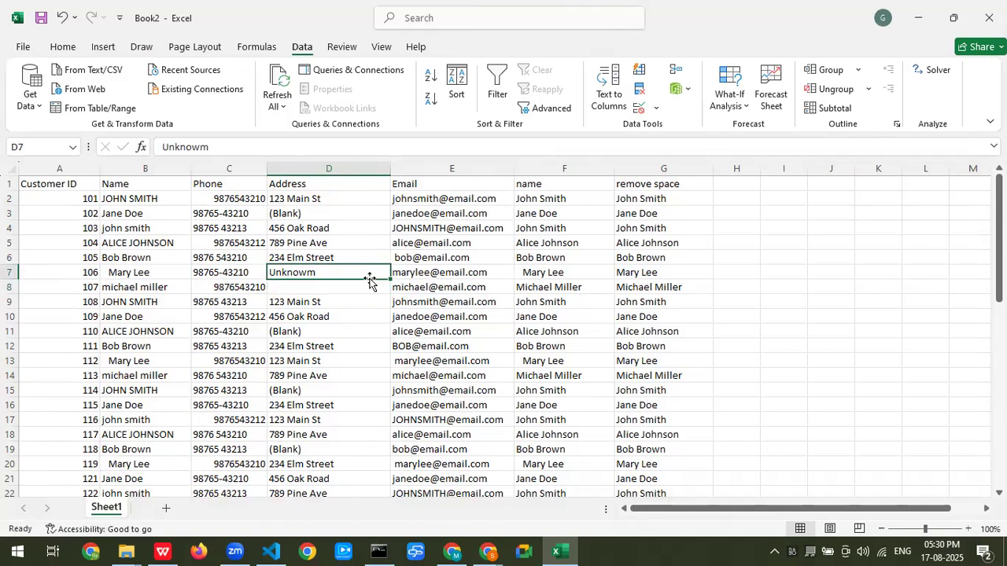
left_click_drag(389, 281, 388, 296)
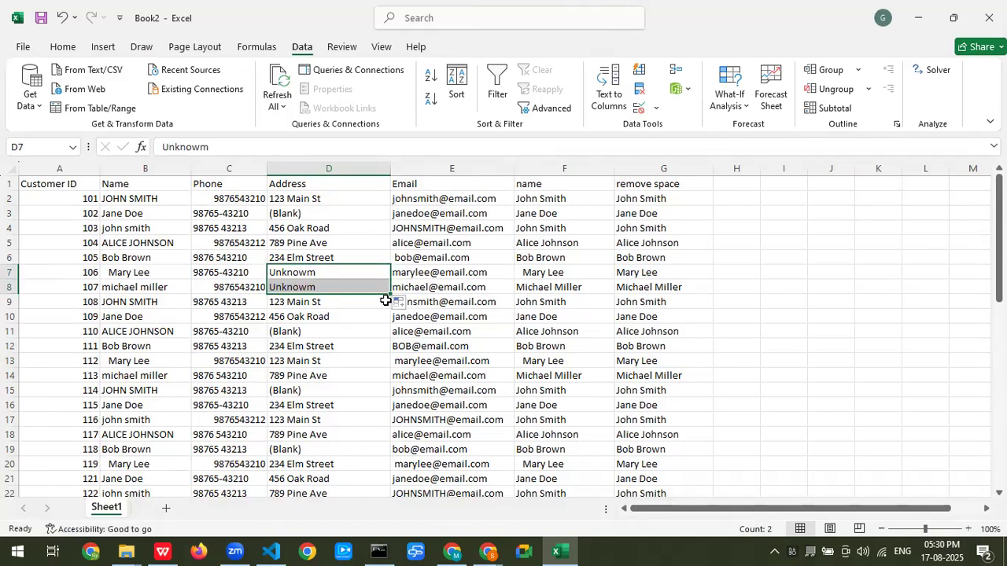
Step: Check the whole customer dataset for remaining empty cells using Go To Special with the Blanks option
key("ctrl+a")
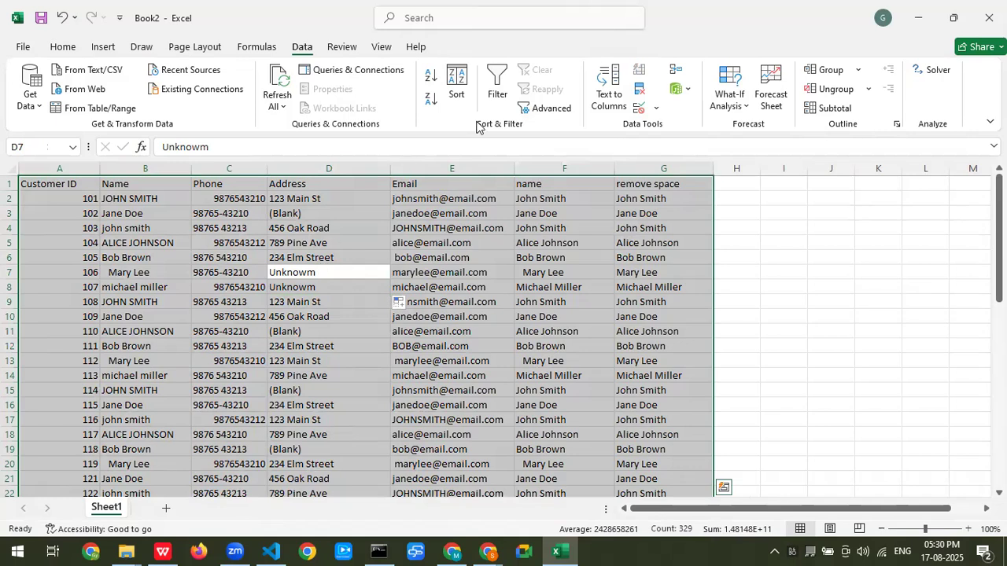
key("ctrl+g")
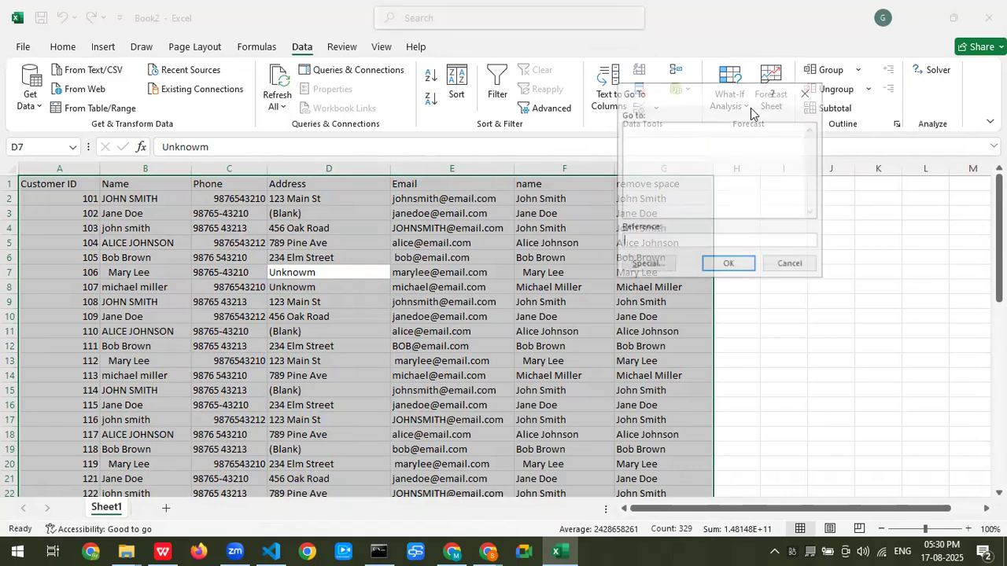
left_click(647, 265)
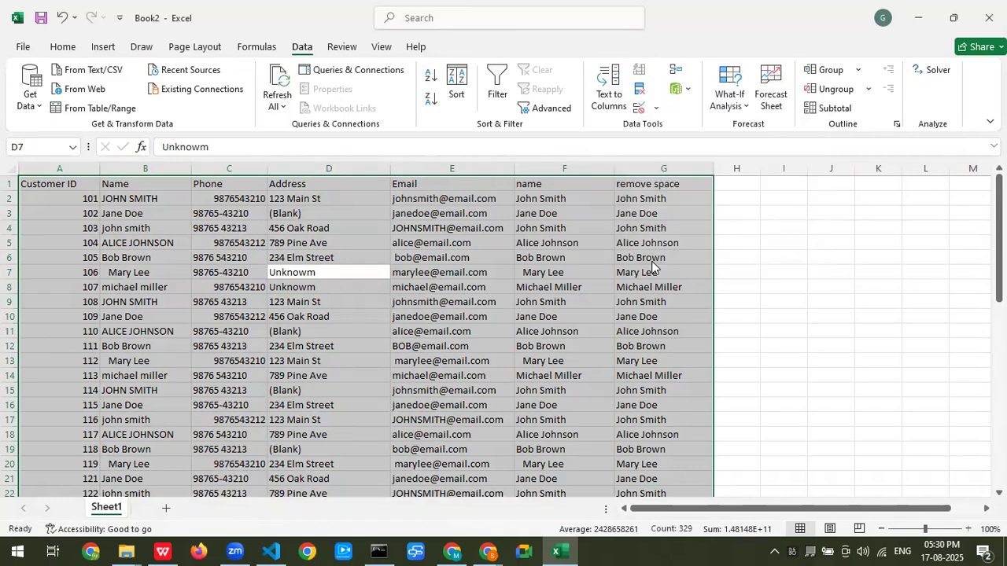
left_click(620, 206)
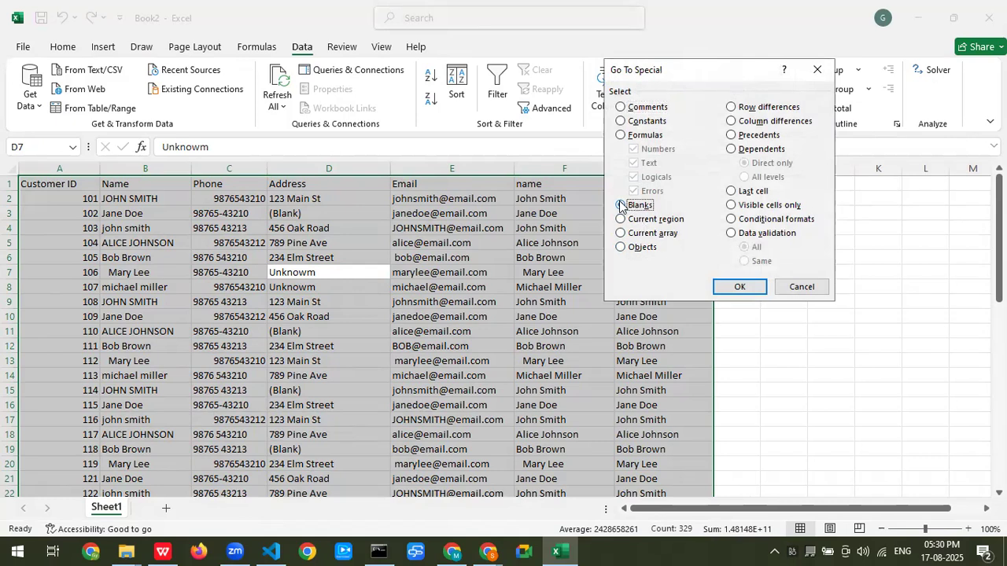
left_click(741, 287)
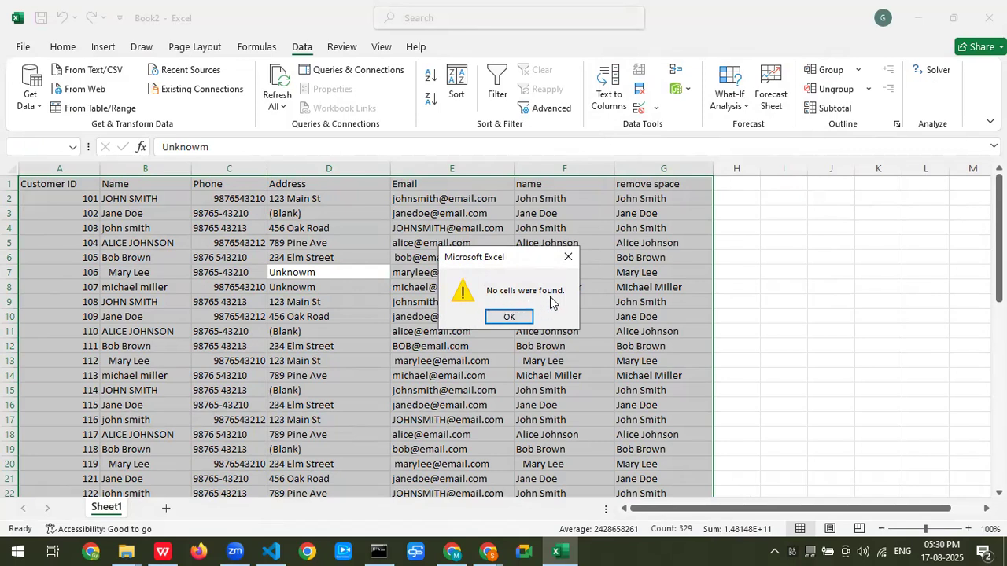
Step: Look through all rows of the customer dataset for remaining blank entries
left_click(509, 317)
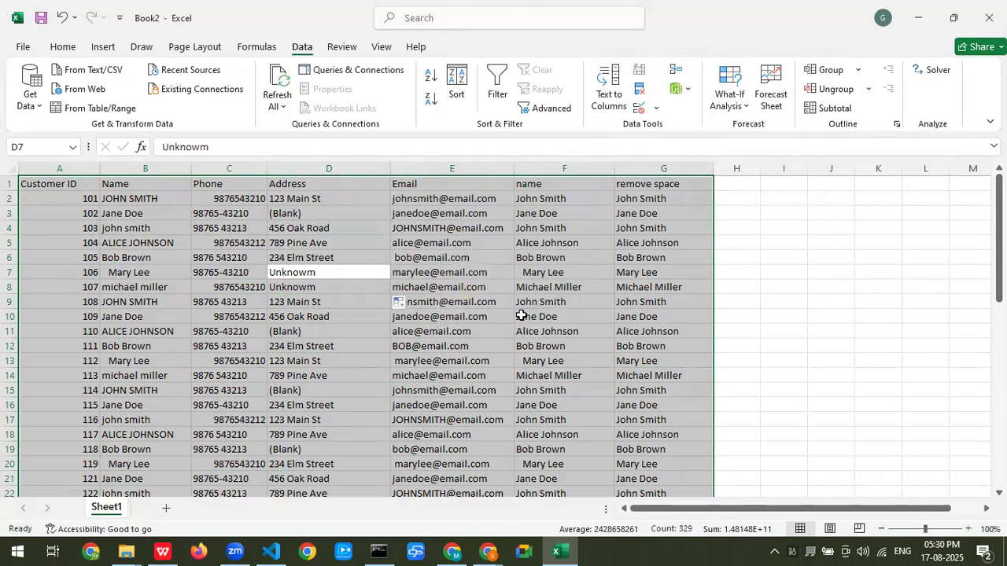
scroll(572, 322, "down", 5)
scroll(579, 325, "down", 9)
scroll(582, 326, "up", 10)
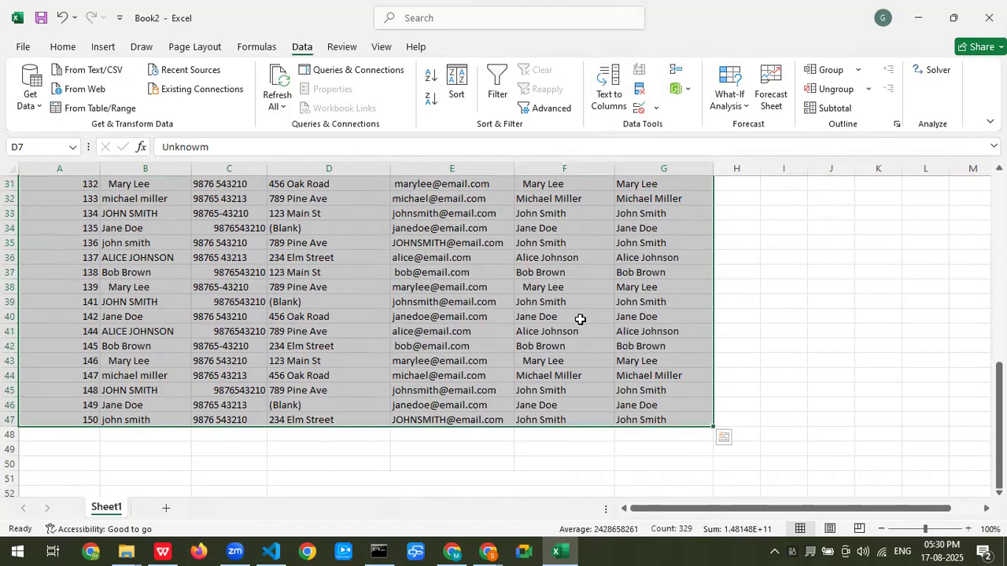
scroll(348, 345, "up", 4)
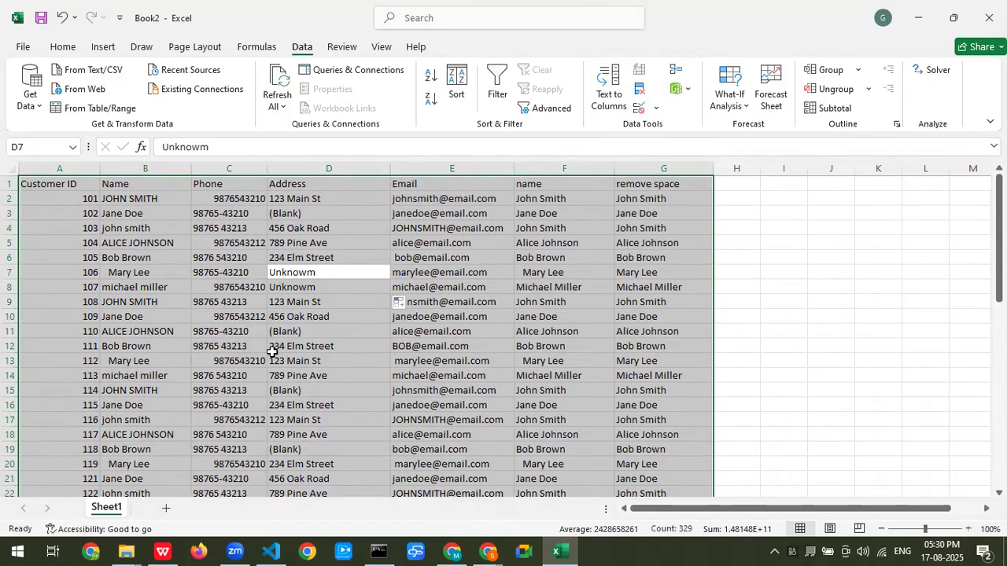
Step: Switch to the lesson document in the browser, review the key data cleaning tools list, and highlight "Find & Replace"
key("alt+Tab")
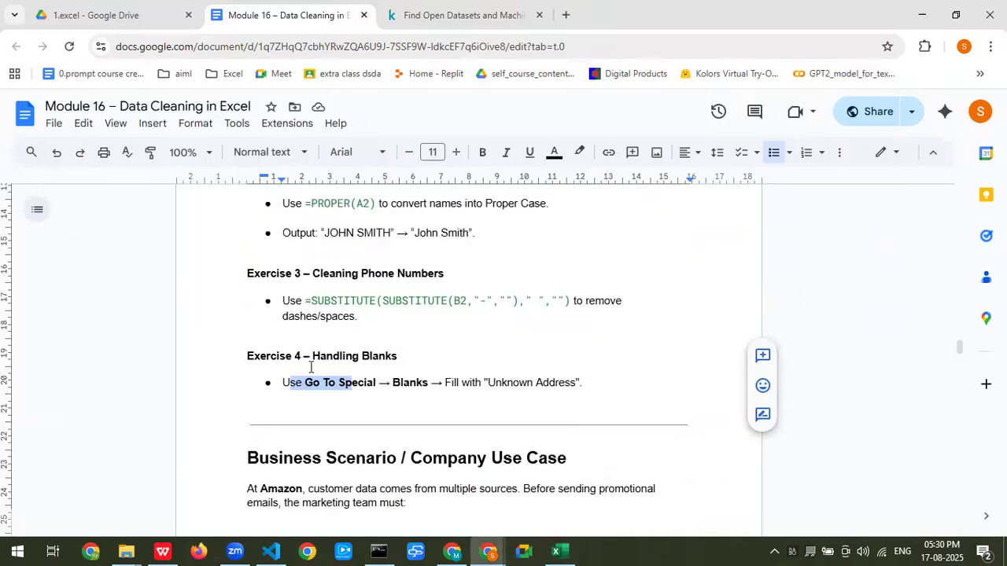
scroll(311, 368, "down", 3)
scroll(311, 367, "up", 4)
scroll(307, 367, "down", 8)
scroll(308, 367, "up", 6)
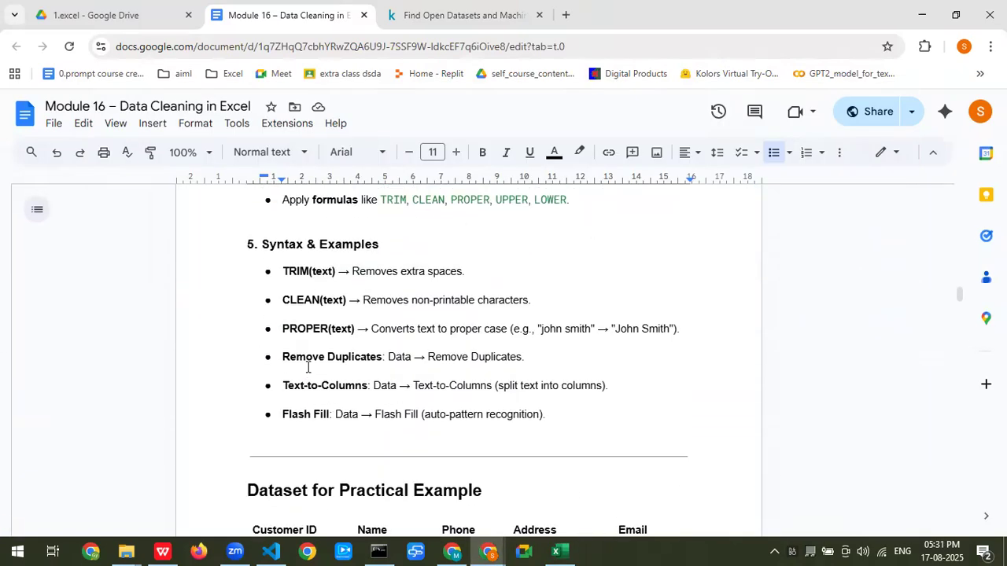
scroll(308, 368, "up", 15)
scroll(306, 368, "up", 10)
scroll(312, 352, "down", 3)
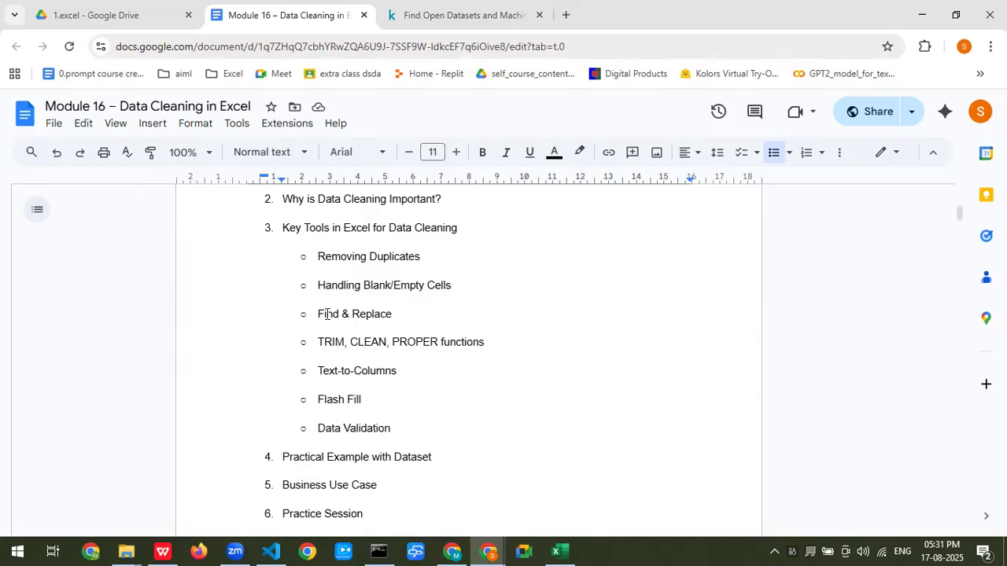
left_click_drag(319, 315, 395, 314)
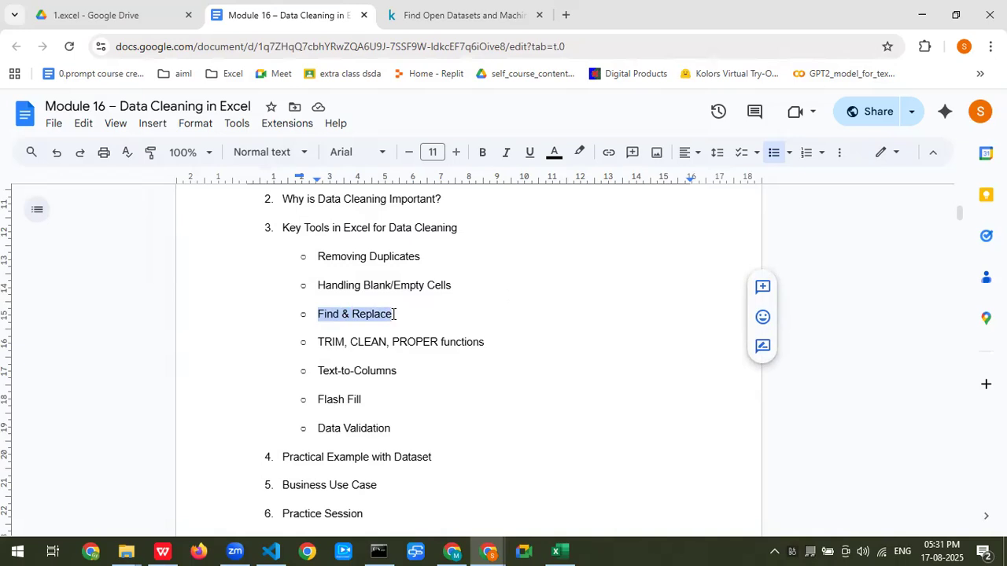
Step: Switch back to Excel and set up Find and Replace to find "Unknown" and replace it with "unknown"
key("alt+Tab")
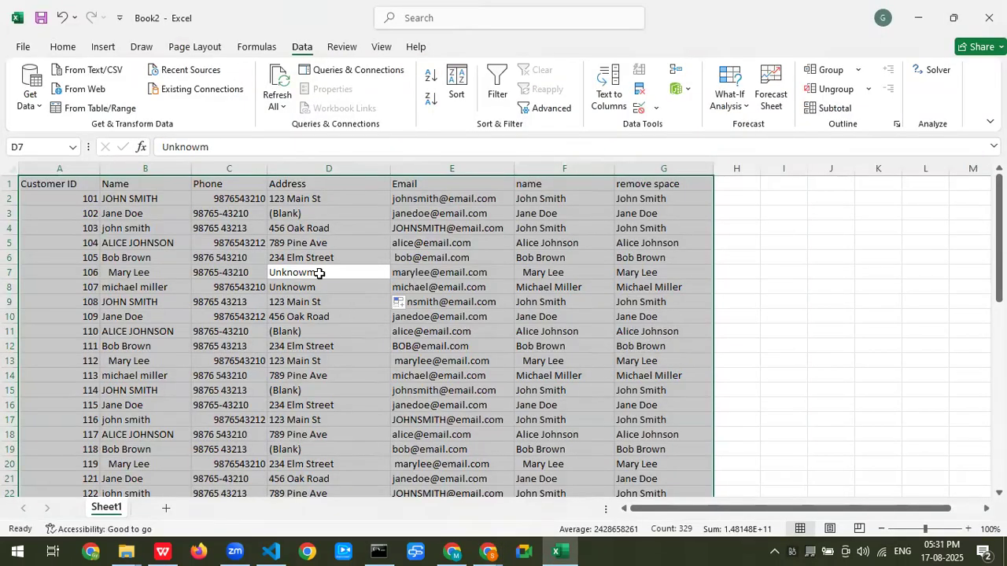
left_click(320, 299)
left_click(308, 275)
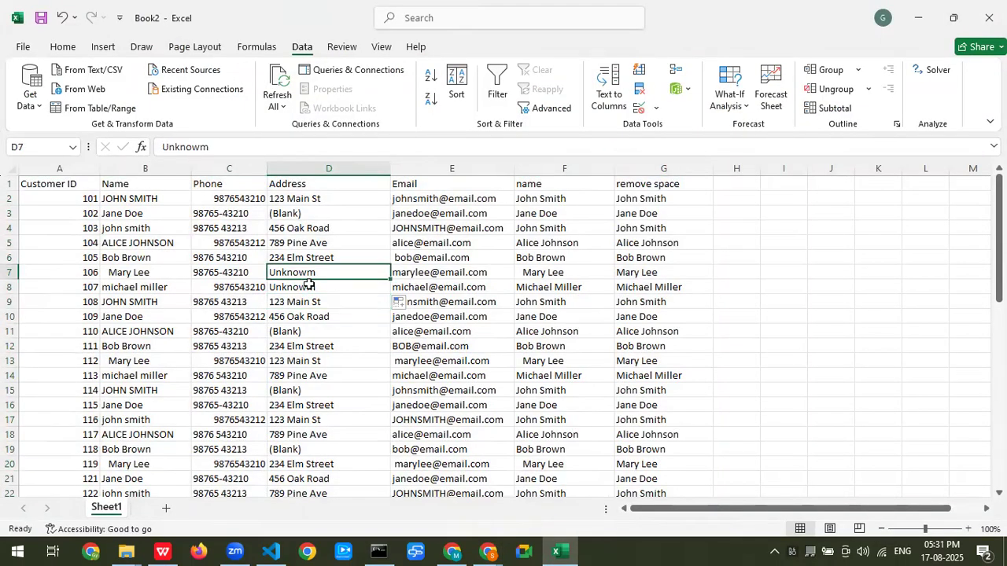
left_click(309, 285)
left_click(315, 272)
key("ctrl+f")
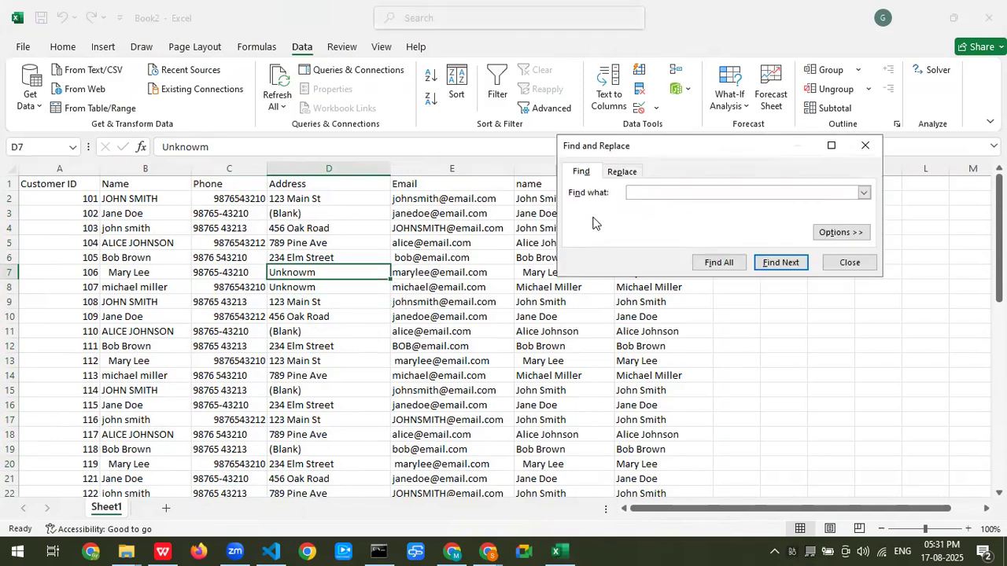
left_click(622, 173)
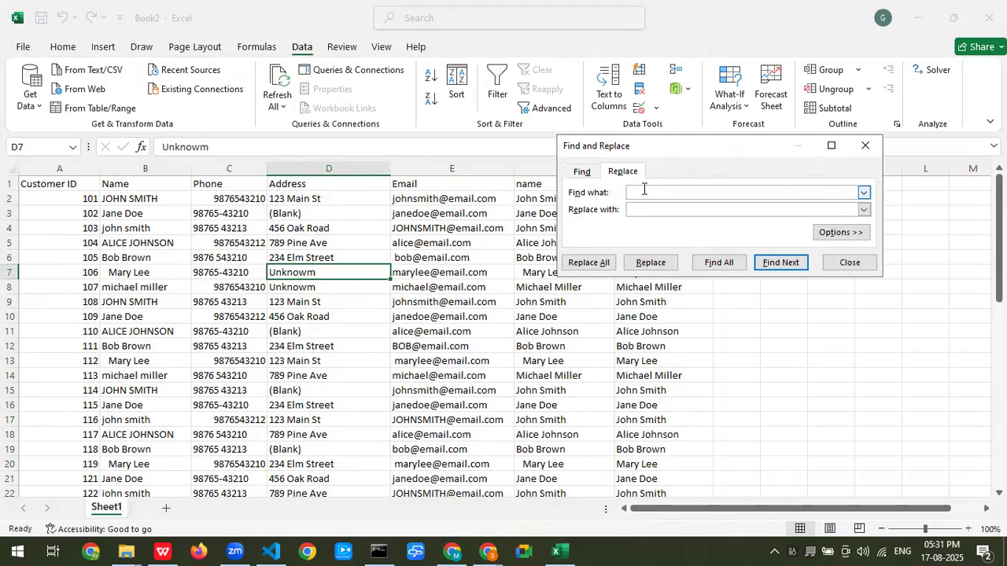
left_click(285, 272)
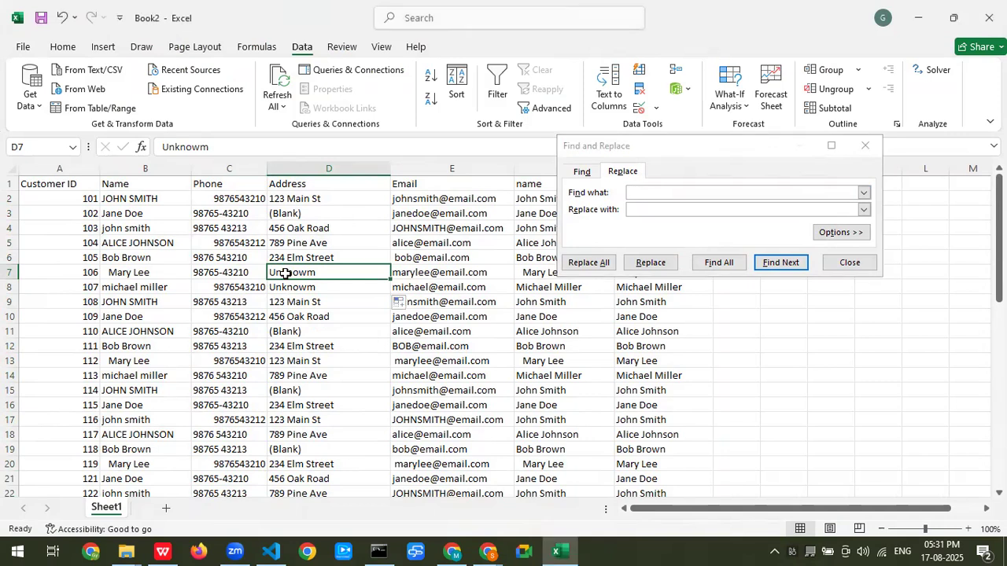
left_click(637, 193)
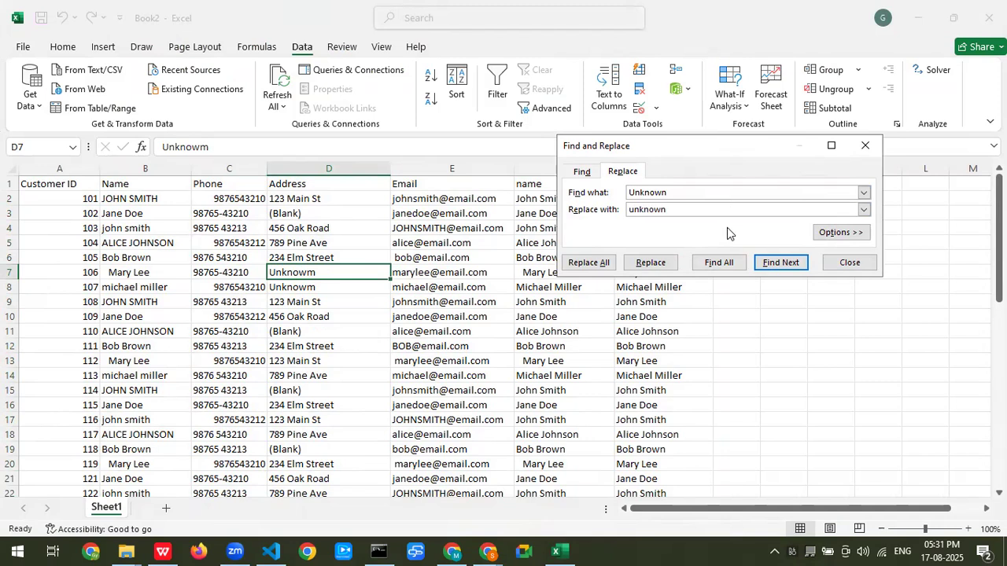
Step: Search for "Unknown" from cell D7, and repeat the search with the whole sheet selected
left_click(761, 266)
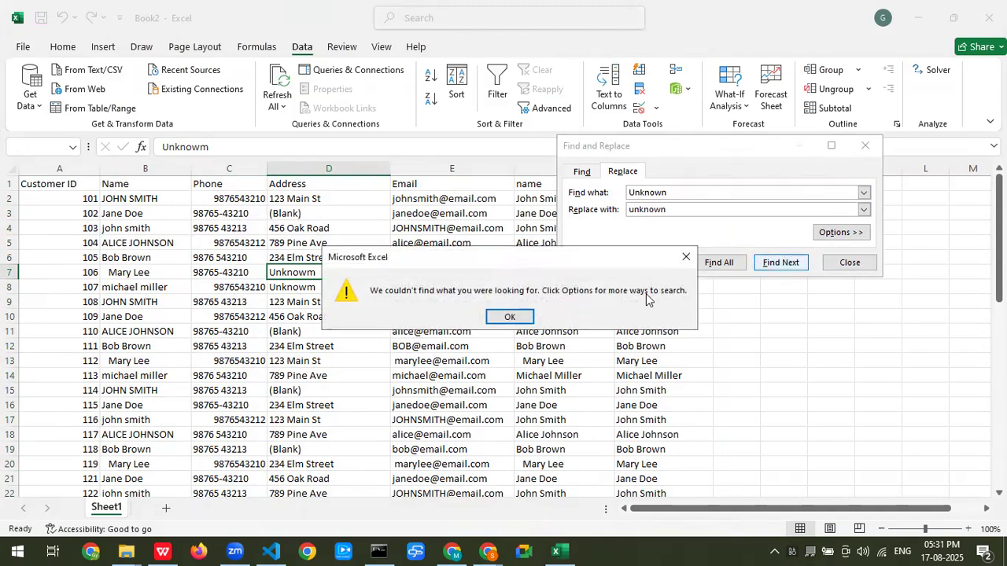
left_click(511, 318)
left_click(348, 268)
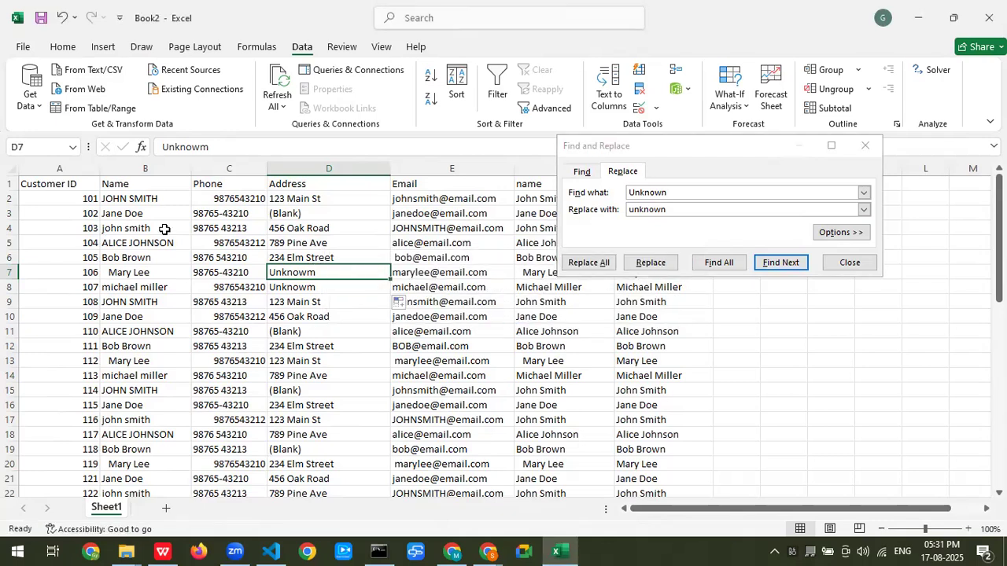
left_click(29, 168)
key("ctrl+a")
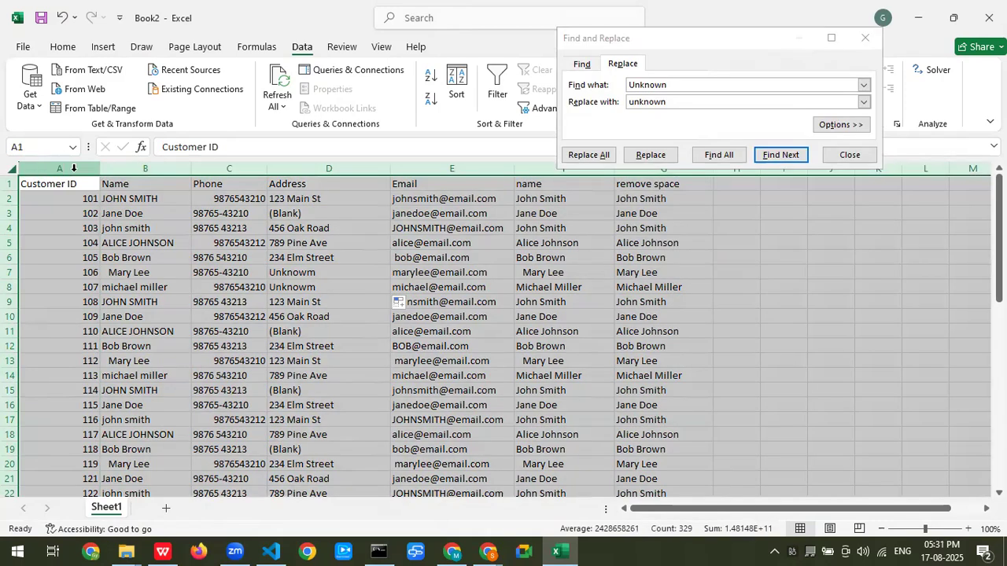
left_click(770, 155)
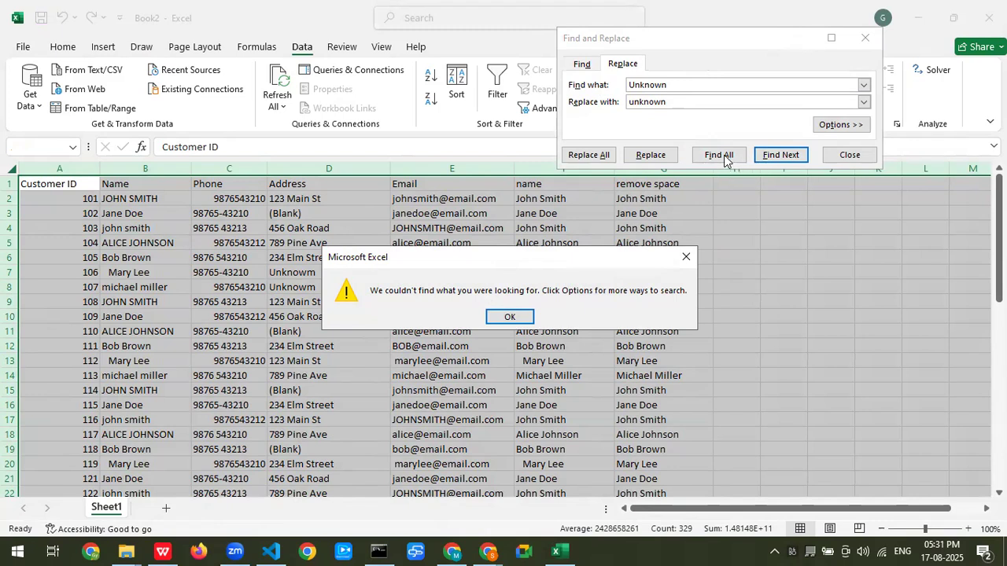
left_click(508, 317)
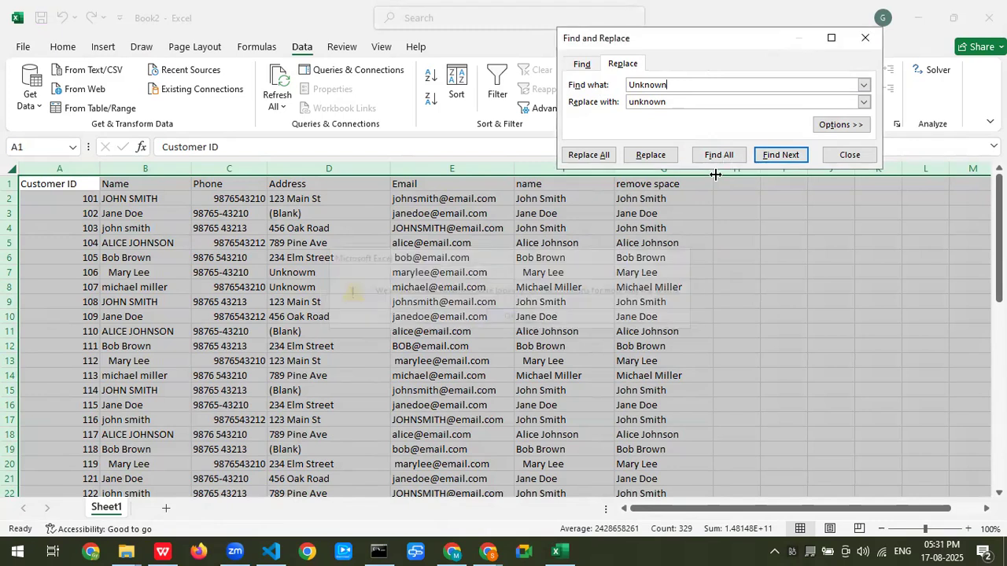
key("Return")
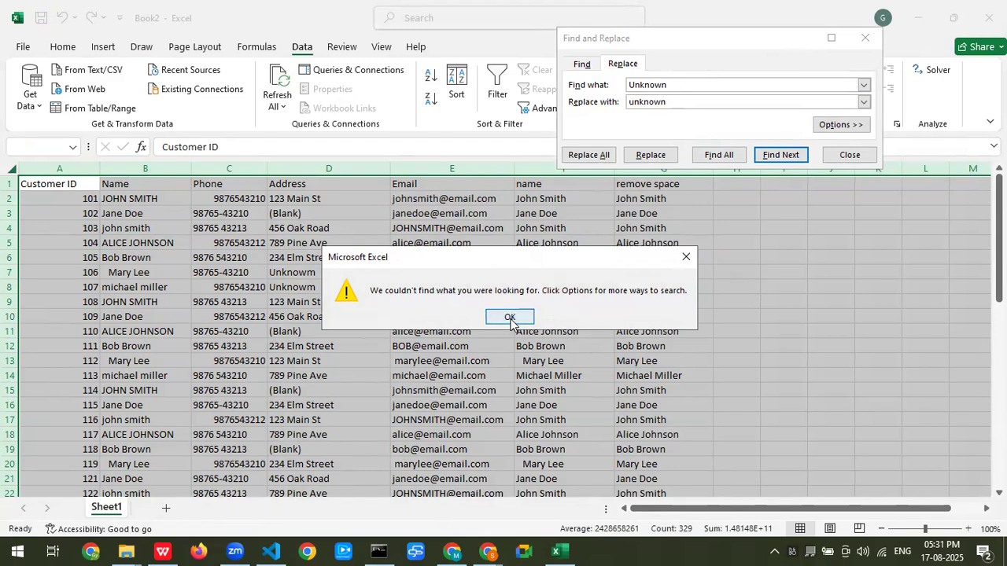
left_click(509, 317)
left_click(718, 155)
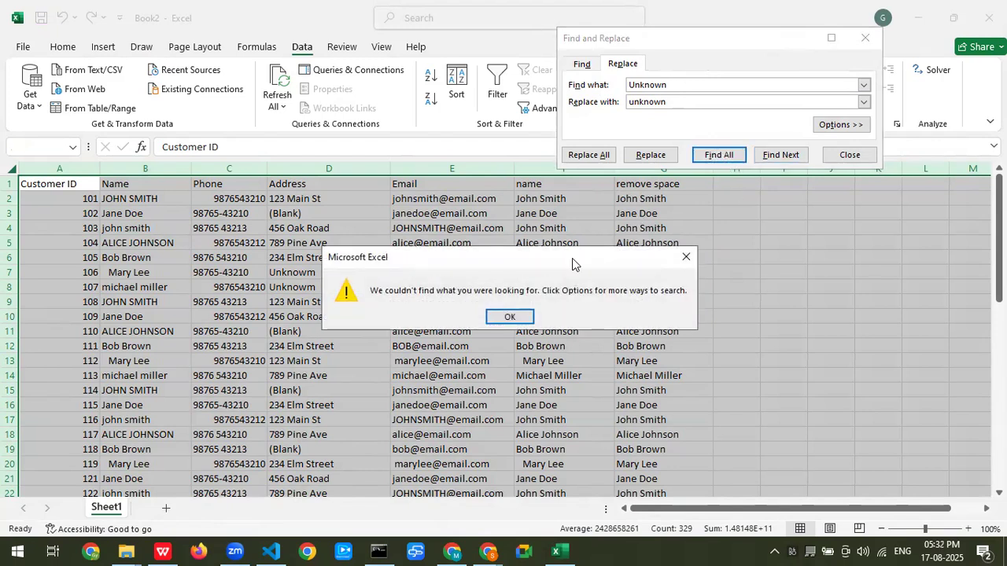
left_click(510, 316)
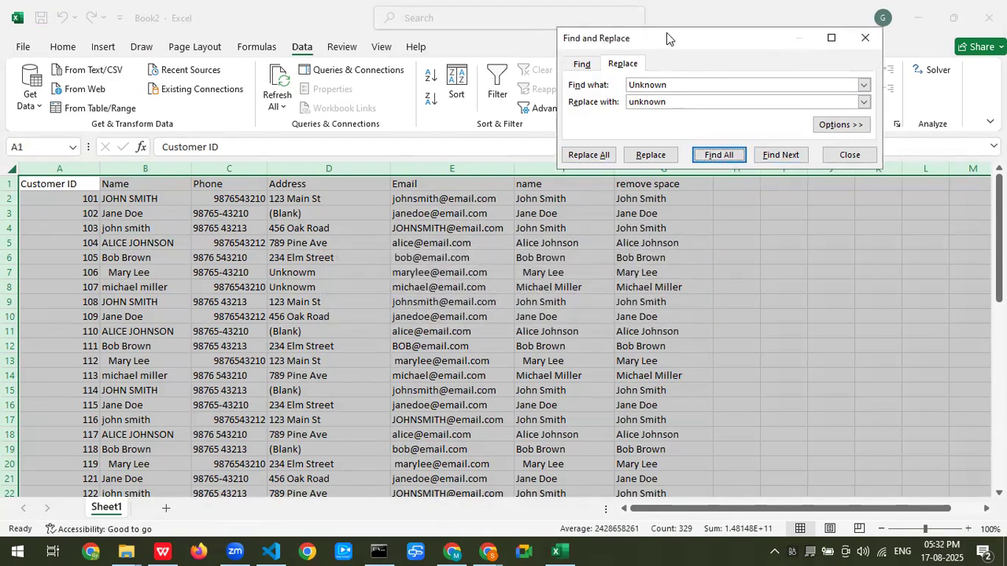
Step: Correct the search text to "Unknowm", find all matching cells, replace them all with "unknown", and close Find and Replace
left_click_drag(678, 55, 729, 175)
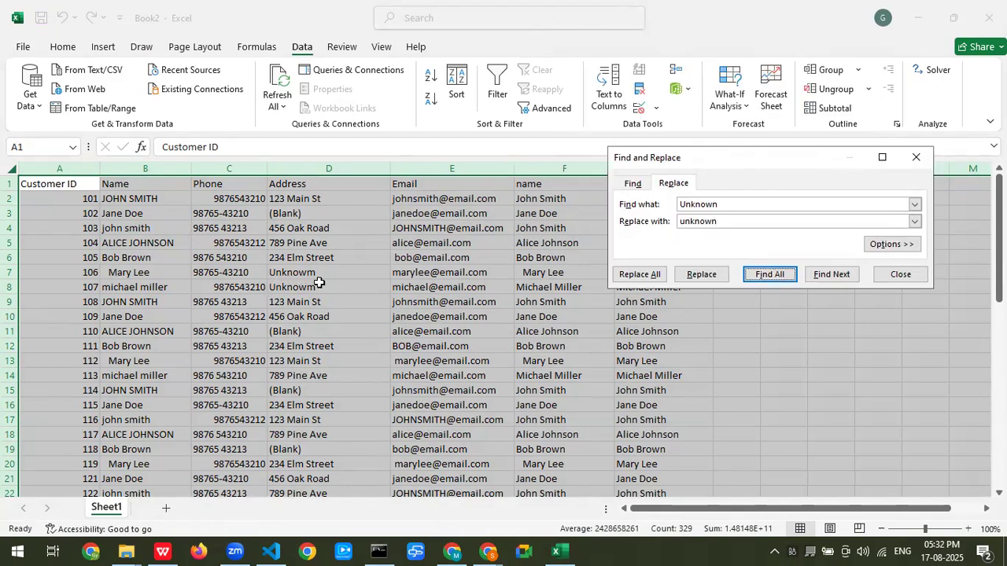
left_click(733, 205)
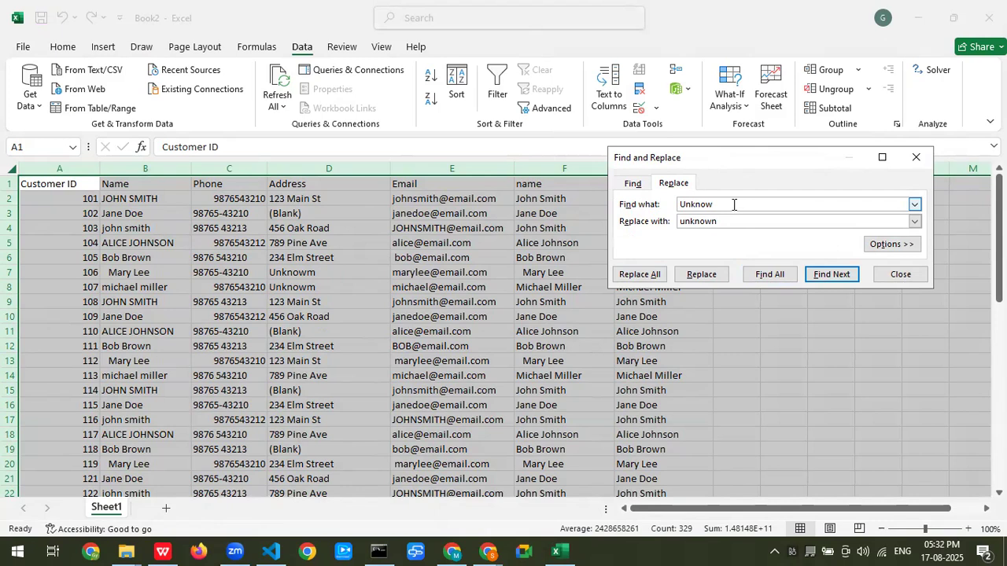
left_click(769, 275)
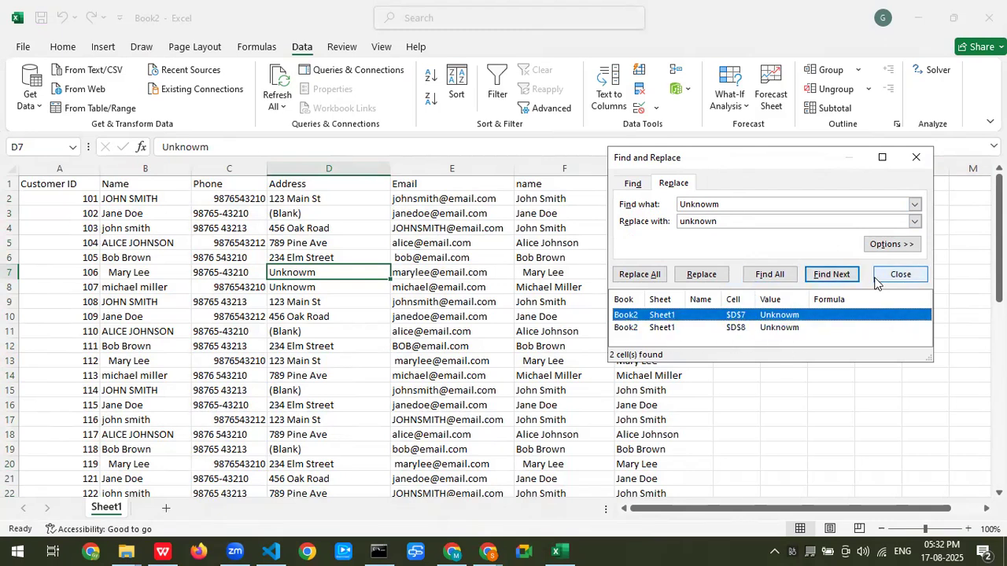
left_click(626, 277)
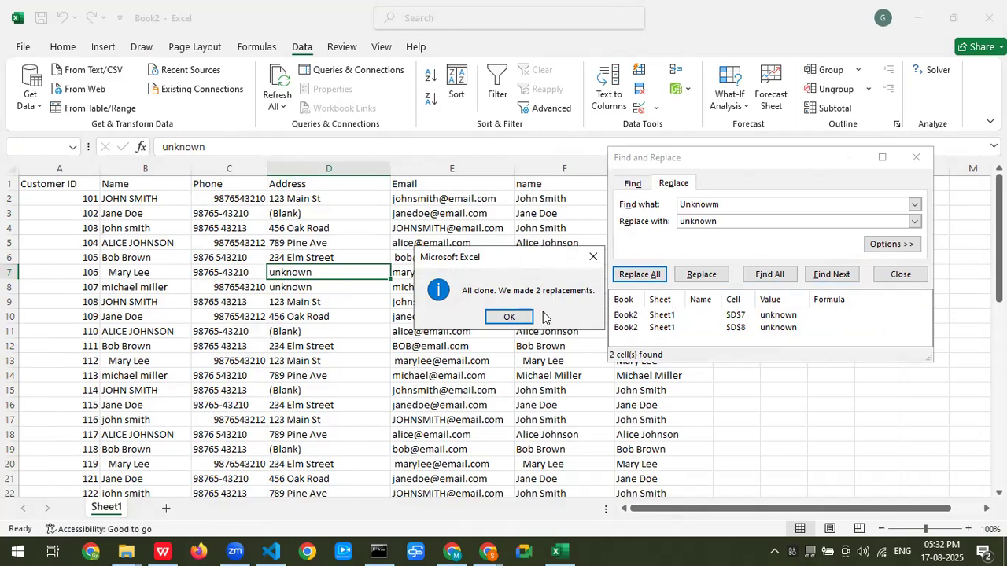
left_click(511, 317)
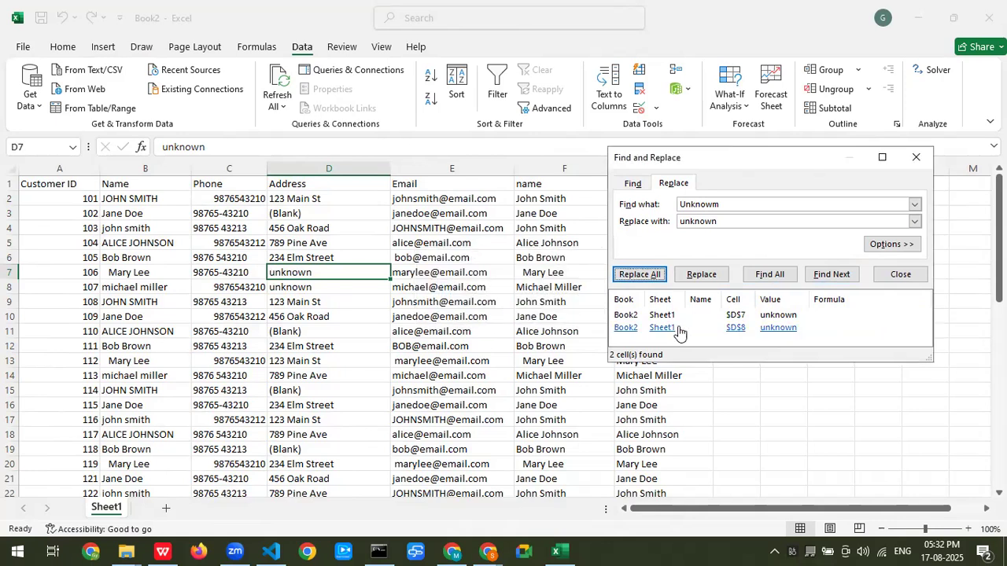
left_click(914, 161)
Step: Switch to the lesson document and highlight the CLEAN and Flash Fill entries in the key tools list
key("alt+Tab")
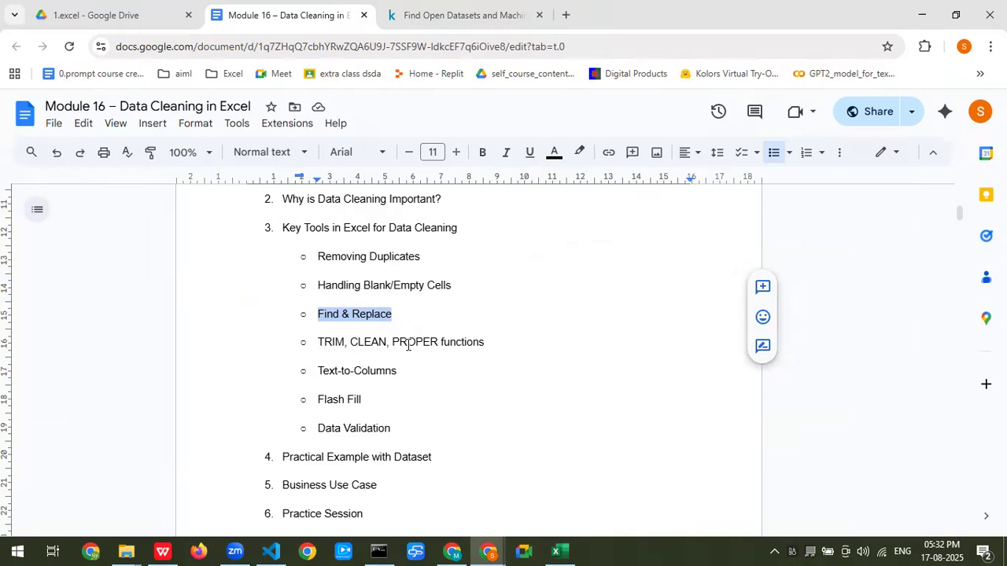
left_click_drag(350, 343, 389, 344)
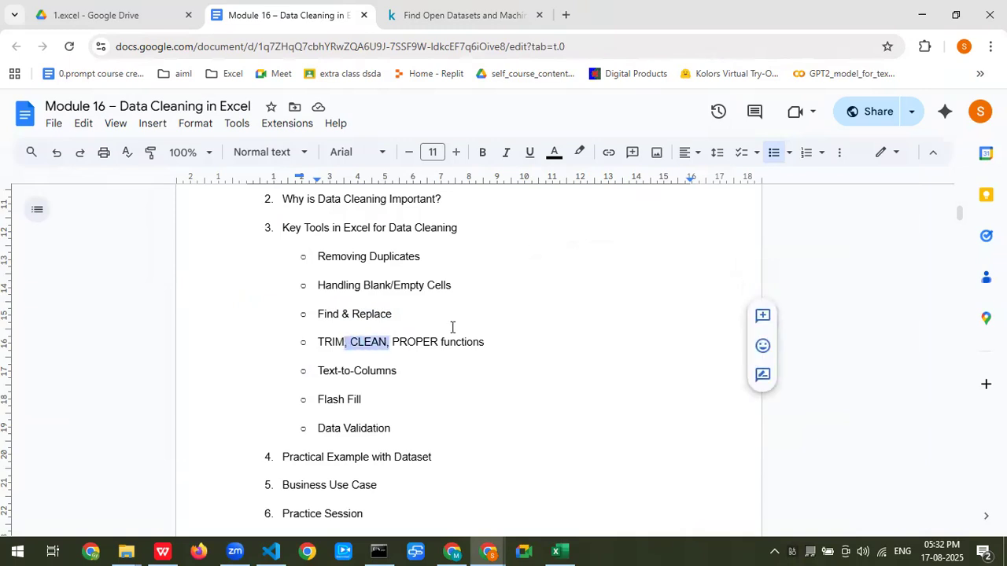
left_click_drag(317, 400, 385, 400)
Step: In Excel, enter the header "unid" in H1 and, in H2, a code joining the first two characters of the customer ID, lowercase name and phone
key("alt+Tab")
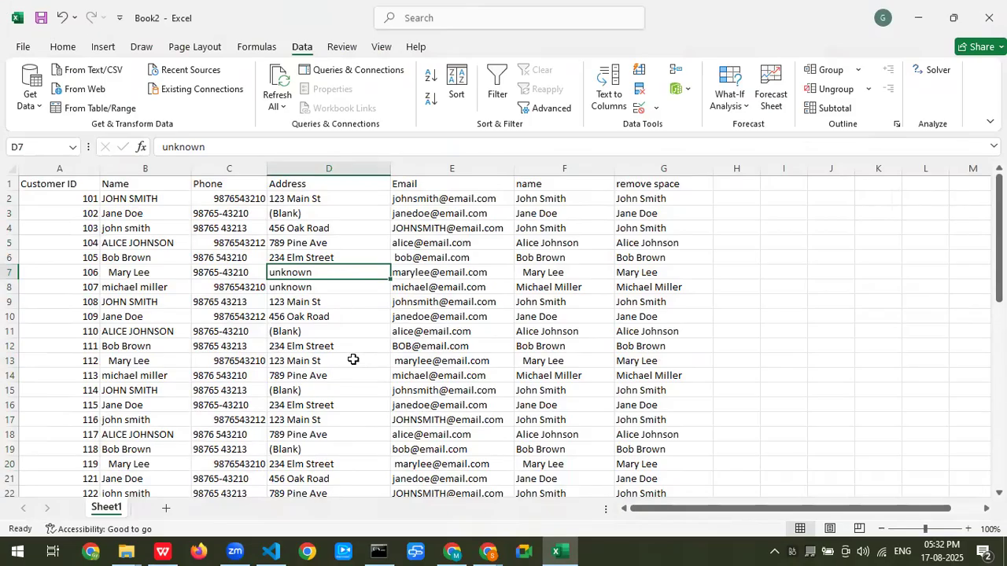
left_click(737, 169)
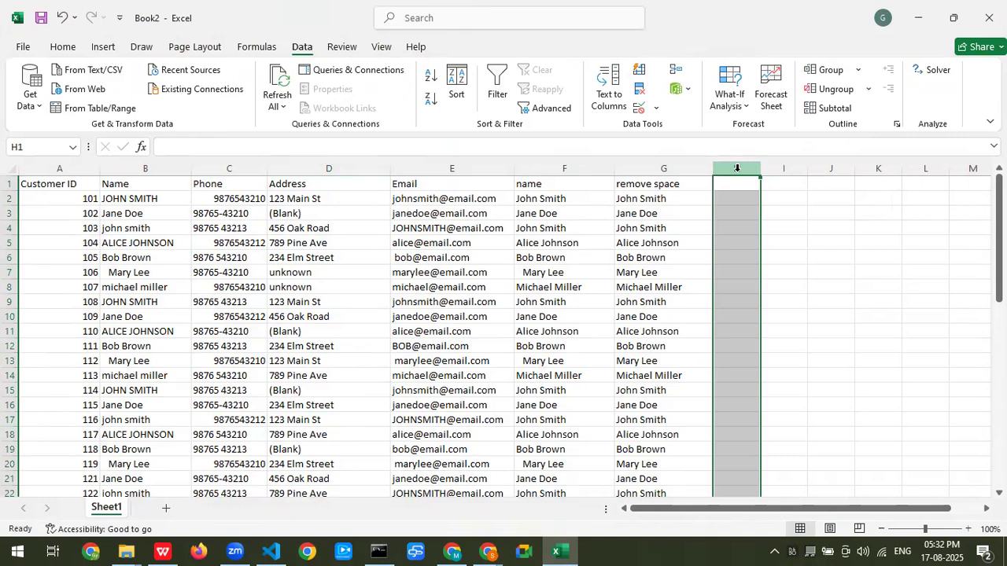
left_click(736, 195)
left_click(736, 186)
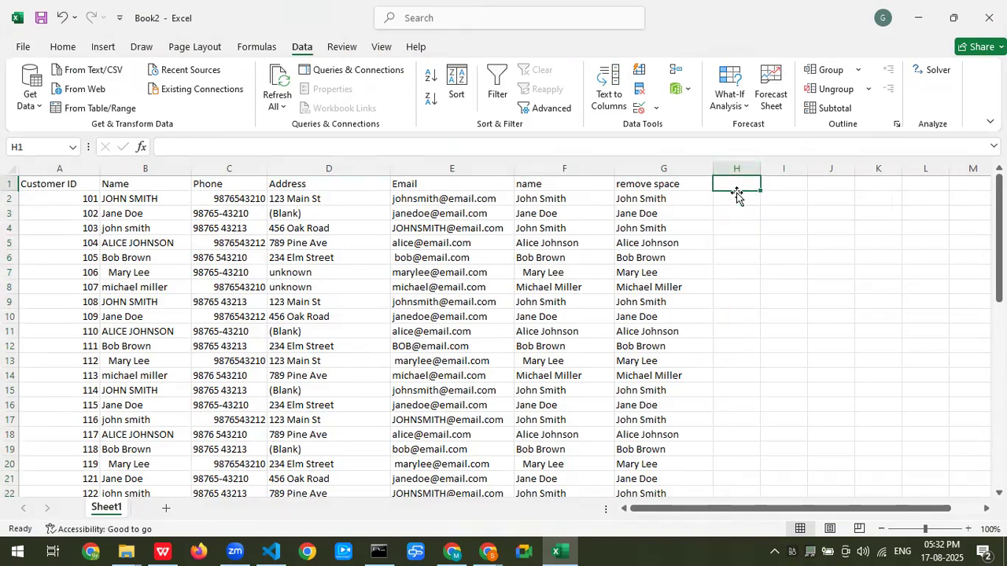
type("unid")
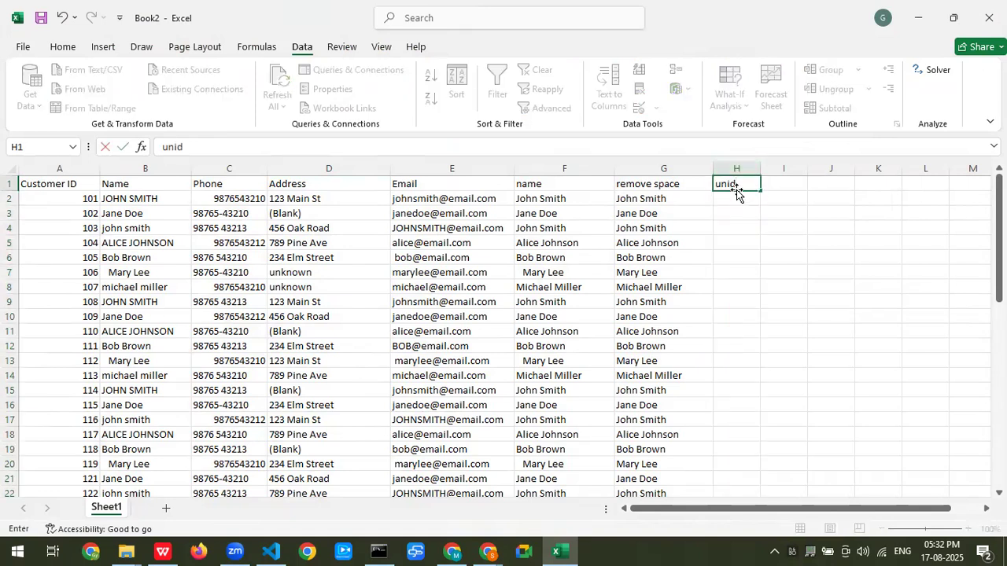
key("Return")
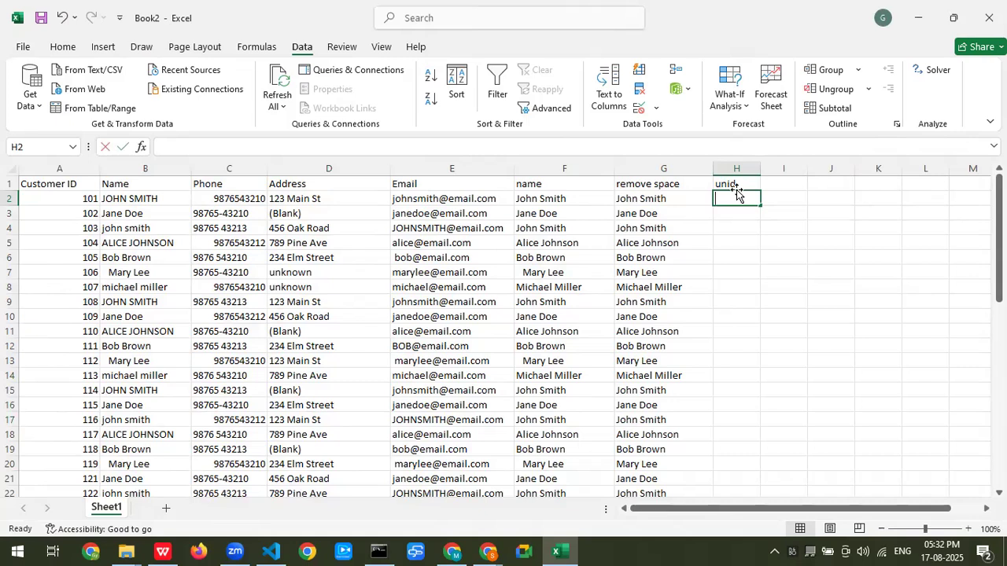
type("10")
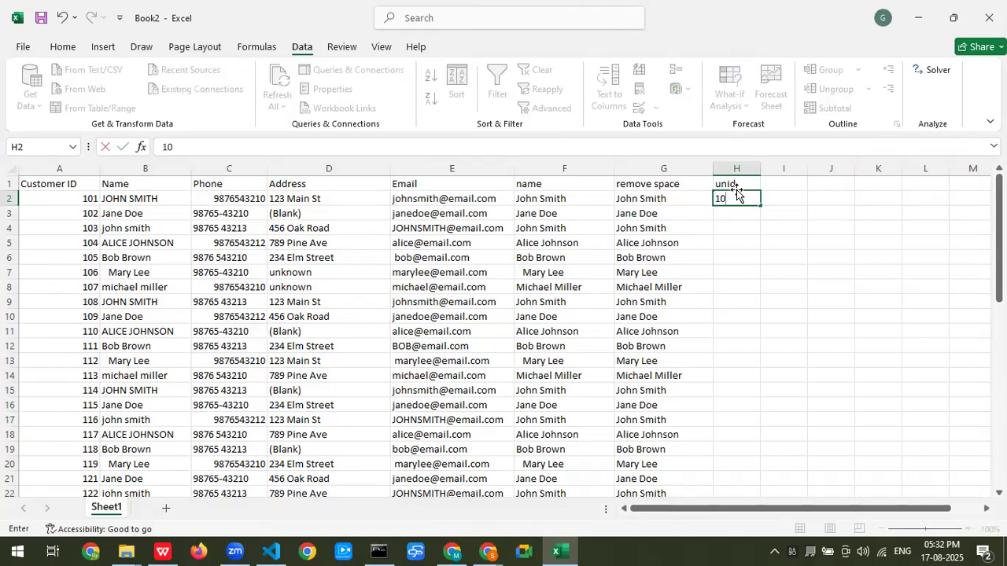
type("jo98")
key("Return")
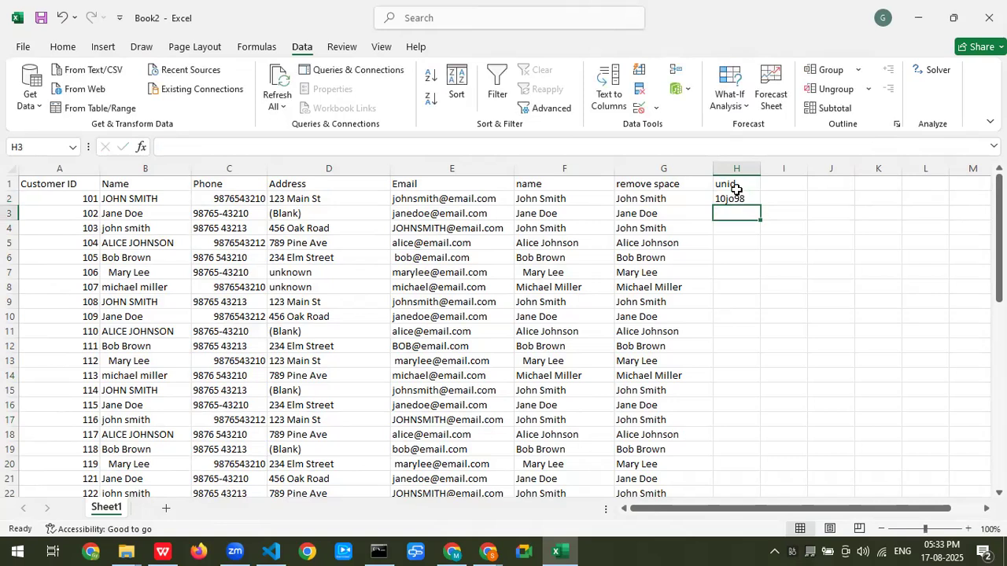
Step: Enter 10ja98 in H3, accept the Flash Fill suggestion for the rest of the unid column, and review the filled codes
left_click(743, 198)
left_click(744, 212)
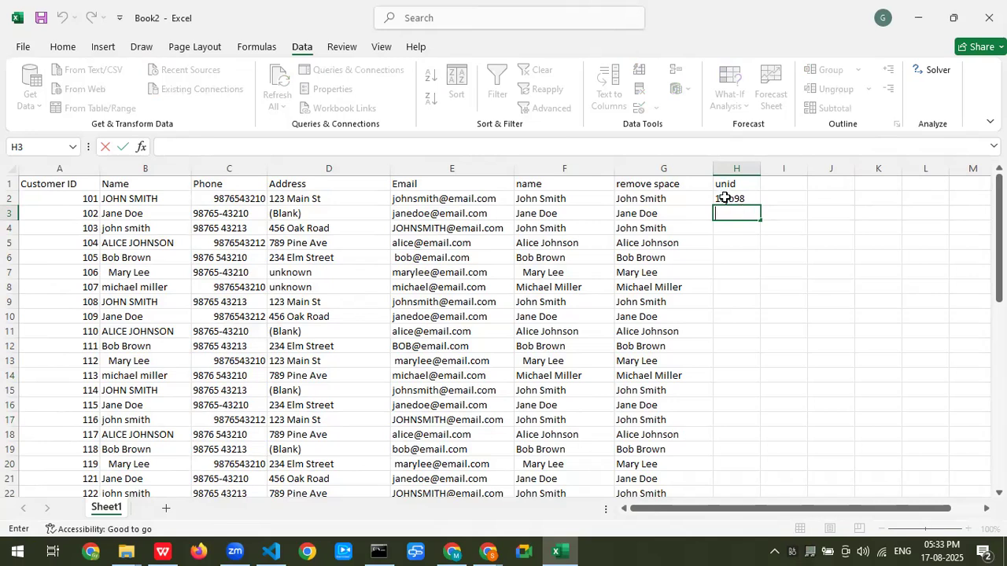
type("10ja98")
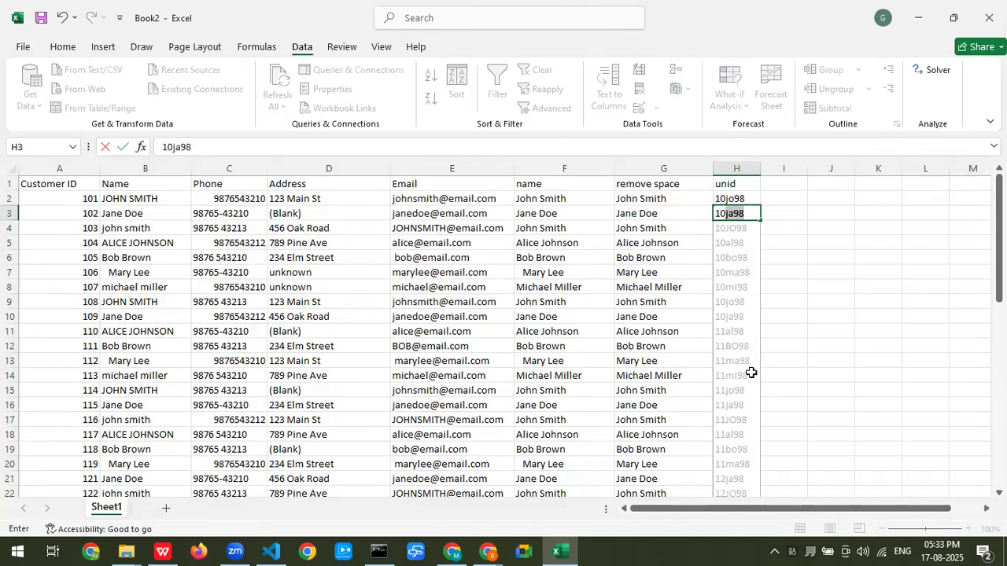
key("Tab")
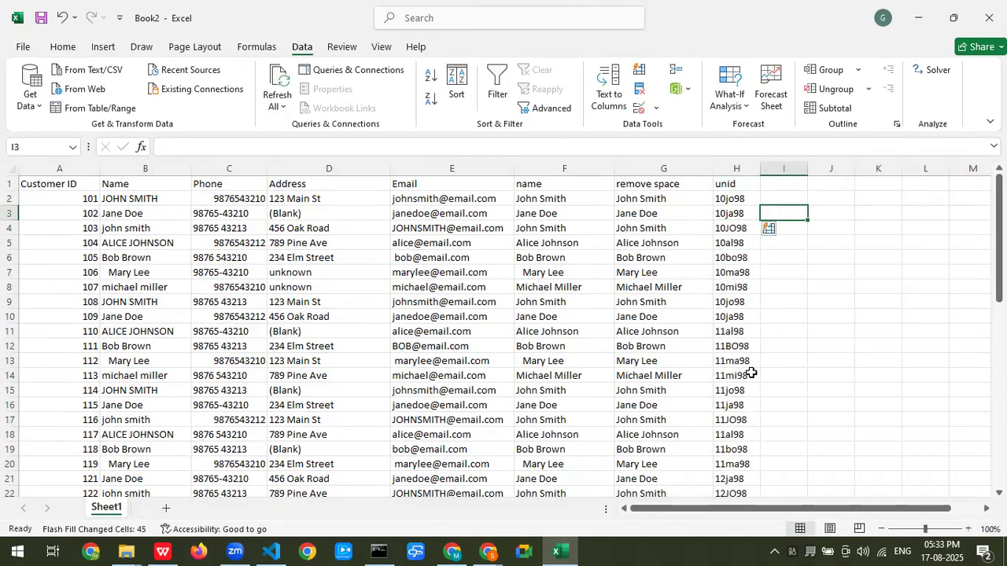
scroll(764, 341, "down", 5)
scroll(765, 342, "down", 6)
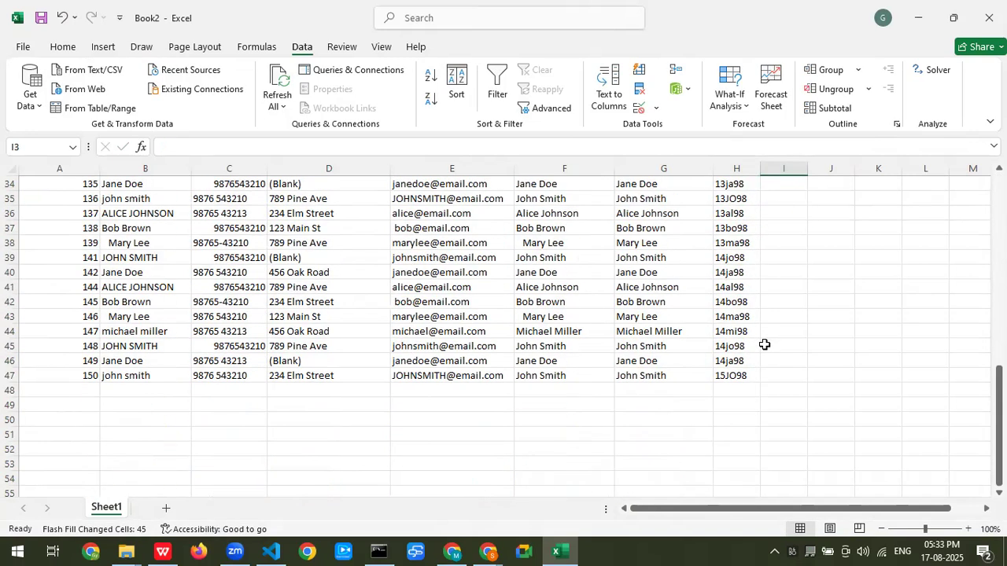
scroll(764, 343, "up", 11)
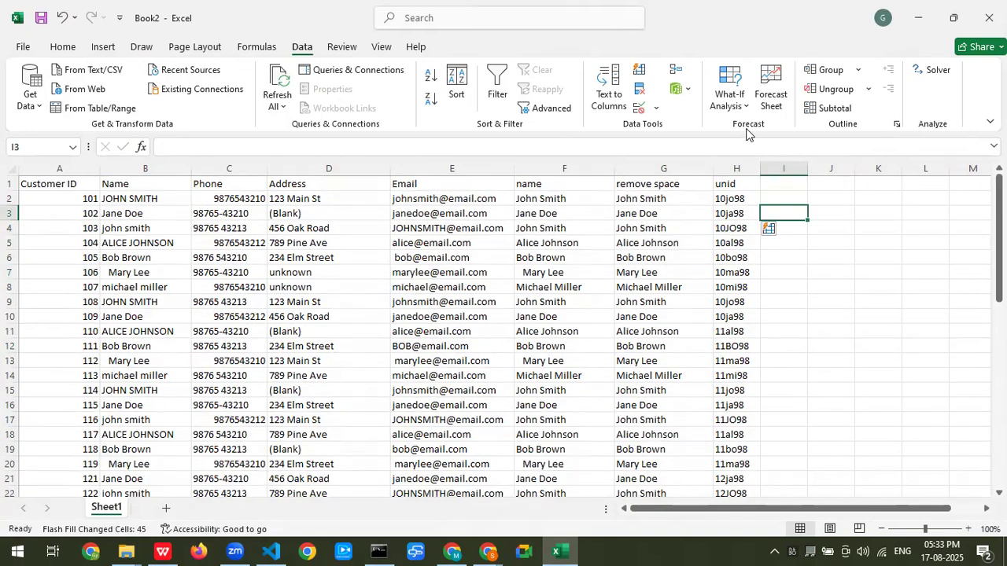
left_click(733, 168)
left_click(748, 419)
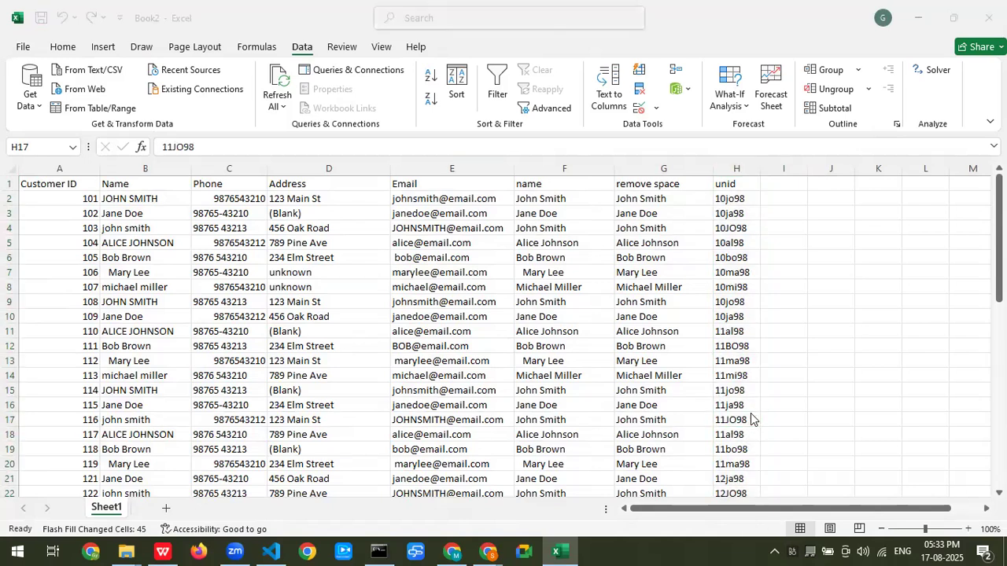
Step: Switch to the lesson document, highlight the Data Validation entry in the key tools list, and return to Excel
key("alt+Tab")
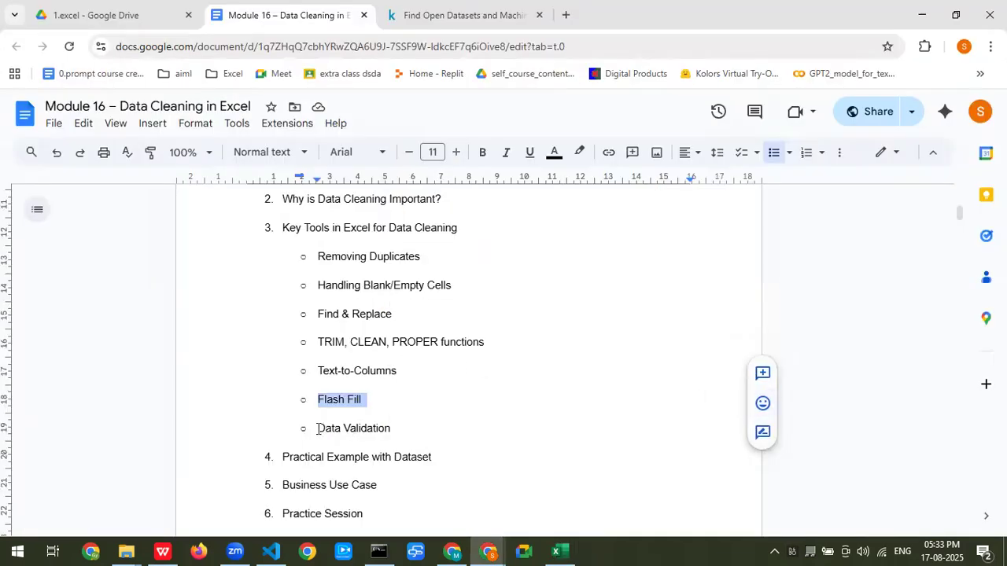
left_click_drag(318, 429, 402, 430)
key("alt+Tab")
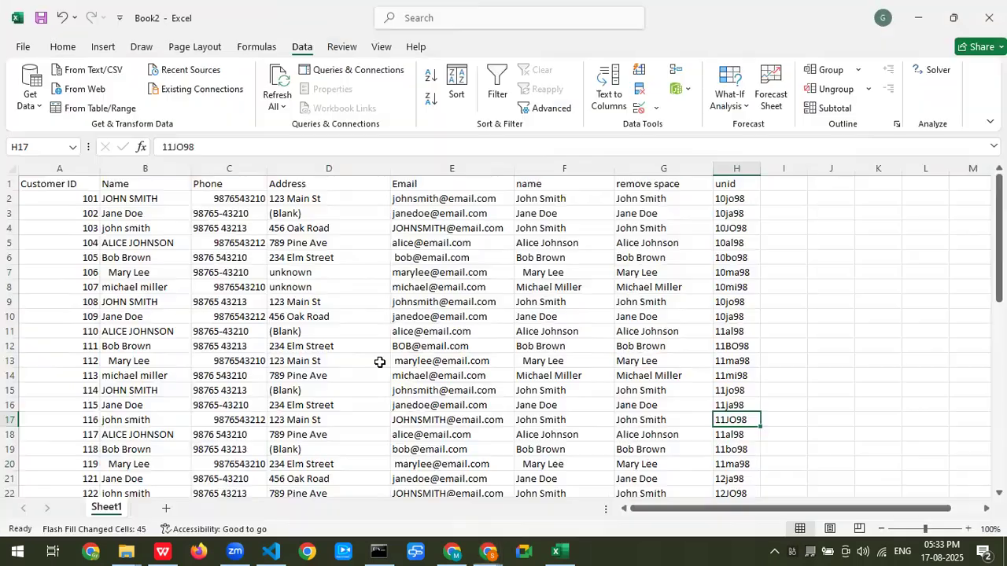
Step: Open Data Validation for the whole Phone column and set it to allow whole numbers
left_click(277, 167)
left_click(228, 167)
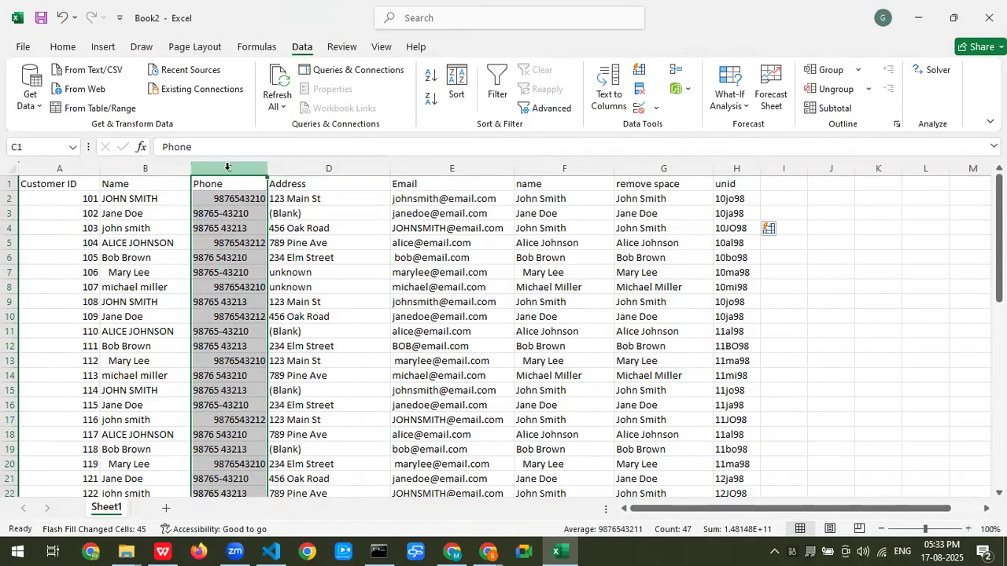
right_click(228, 167)
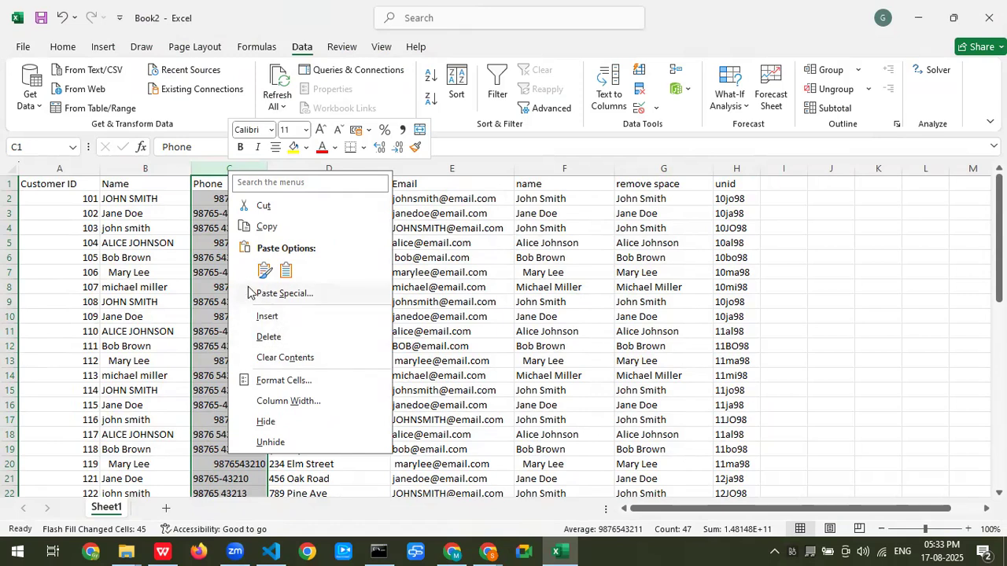
left_click(204, 164)
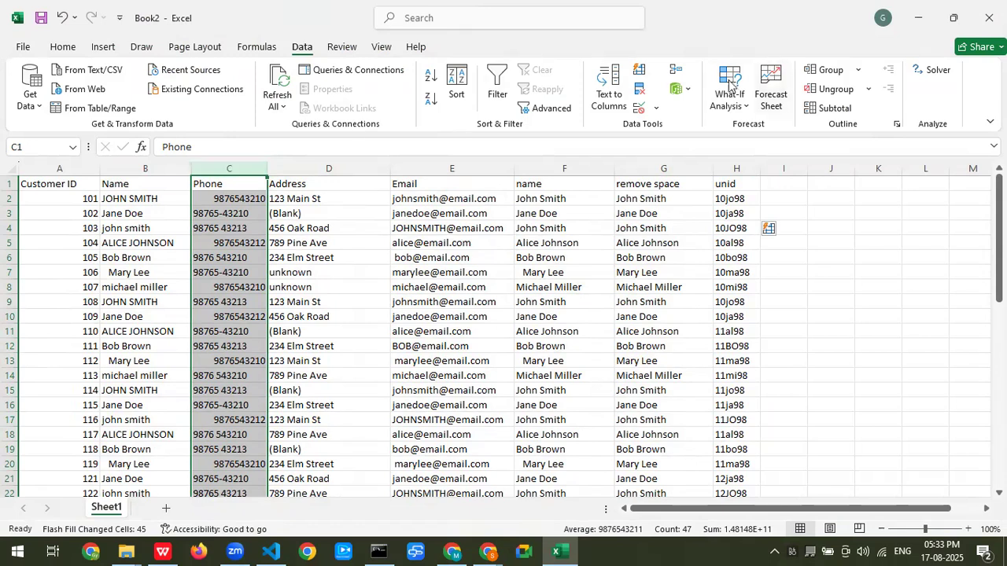
left_click(659, 109)
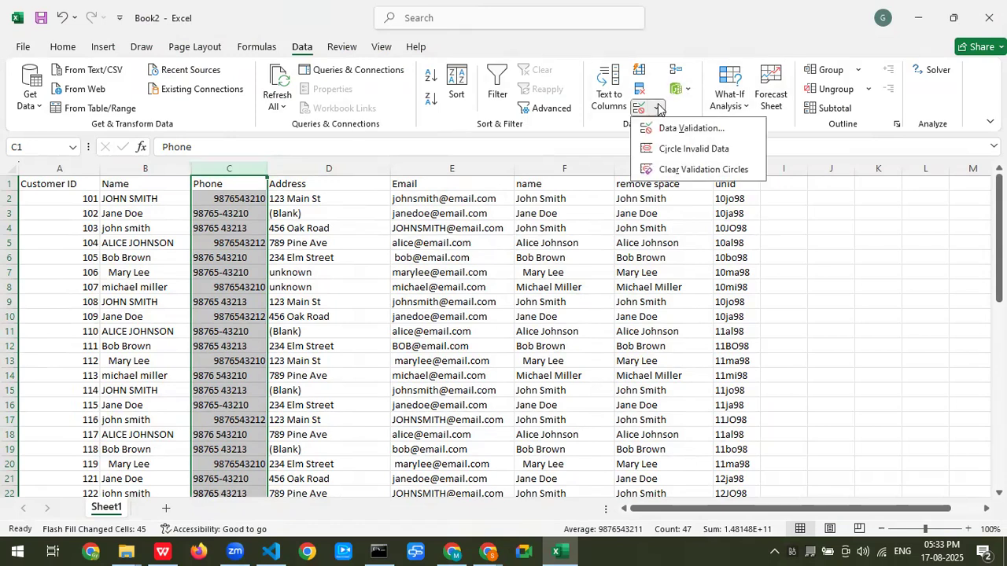
left_click(678, 128)
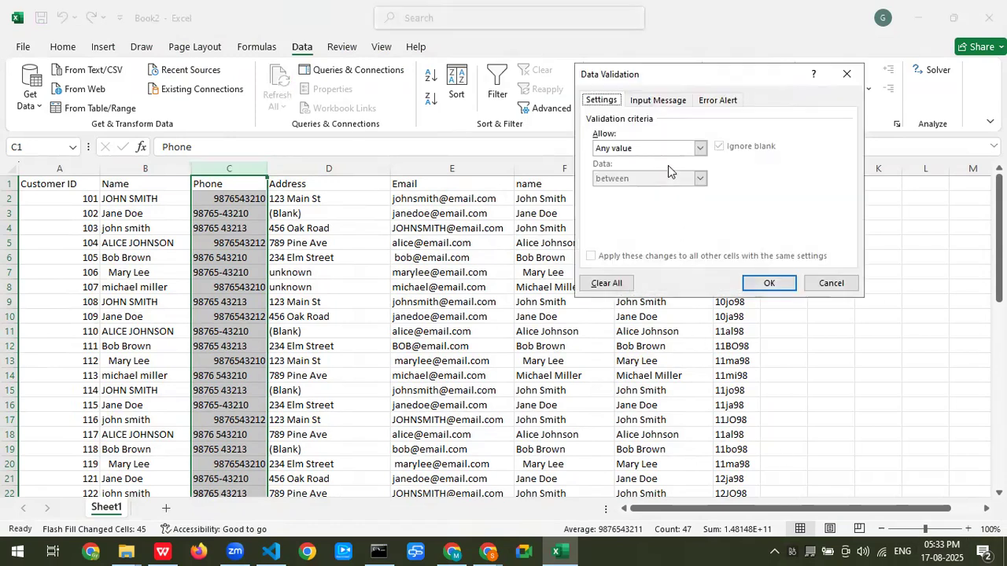
left_click(698, 150)
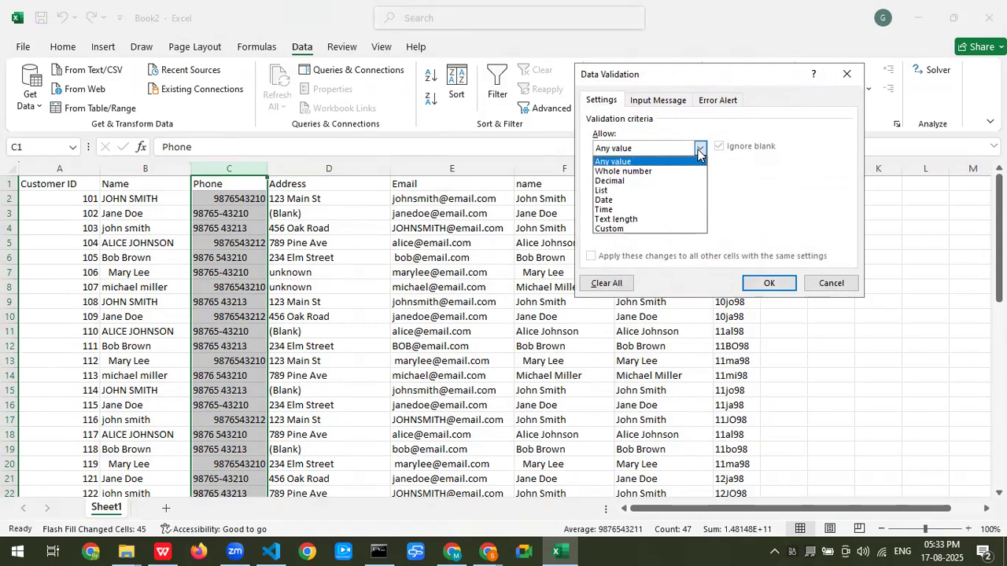
left_click(647, 169)
left_click(622, 208)
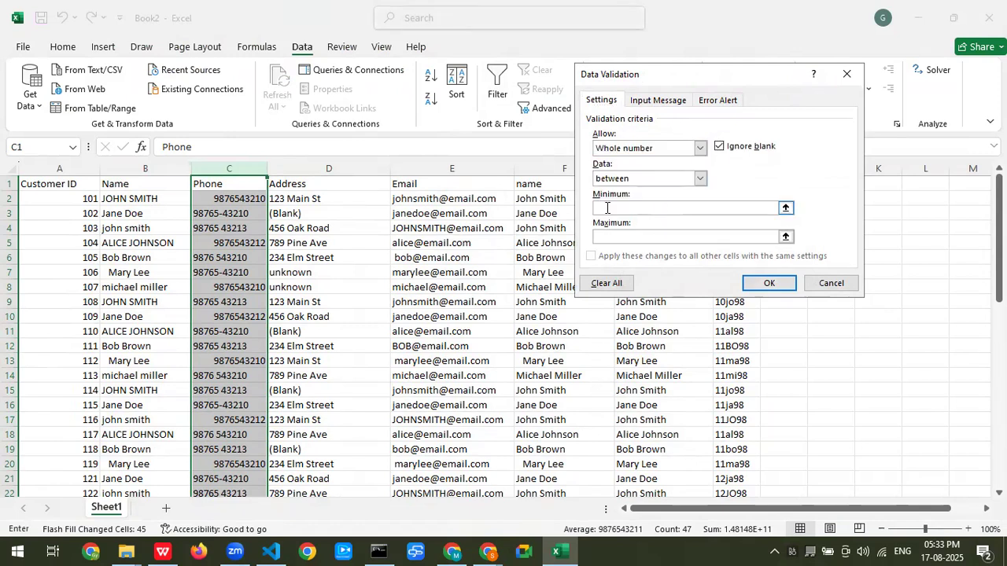
Step: Try the "equal to" condition for the Phone rule, switch it back to "between", and close the validation settings
left_click(657, 179)
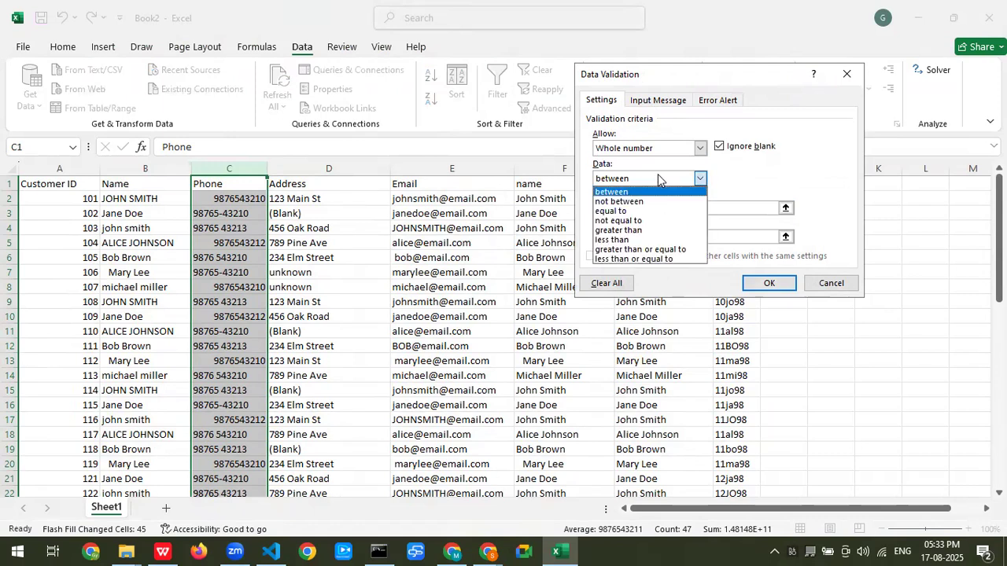
left_click(639, 211)
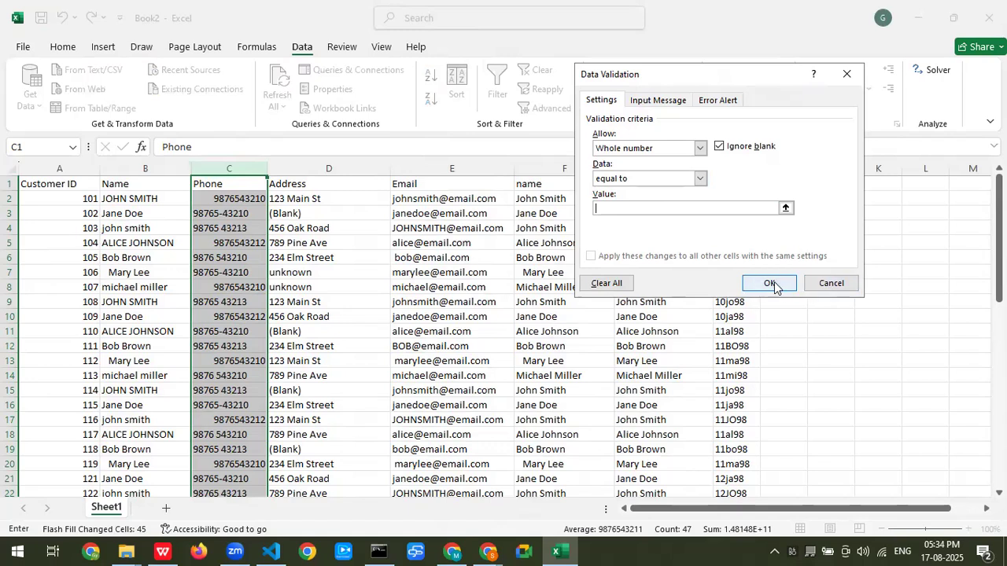
left_click(699, 178)
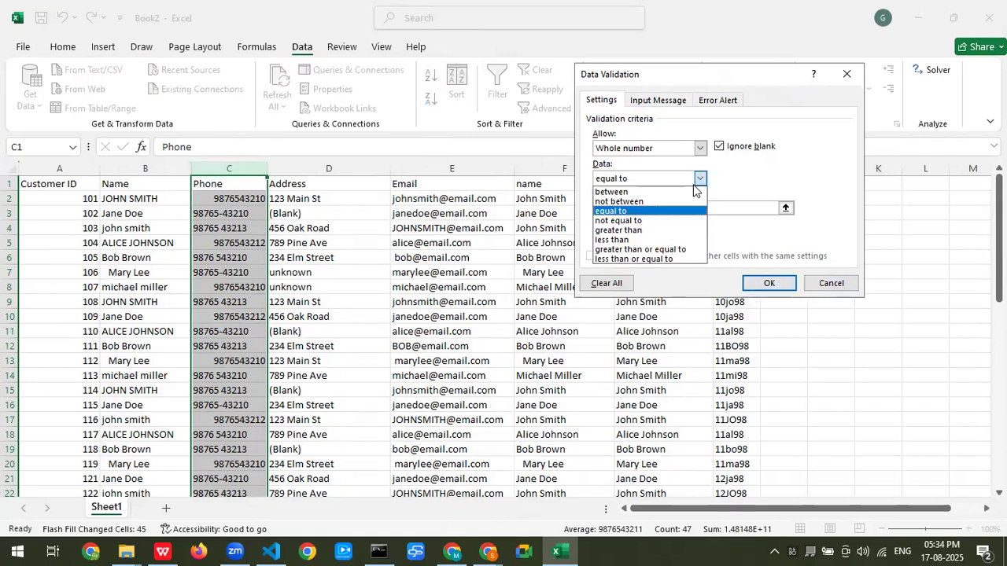
left_click(625, 192)
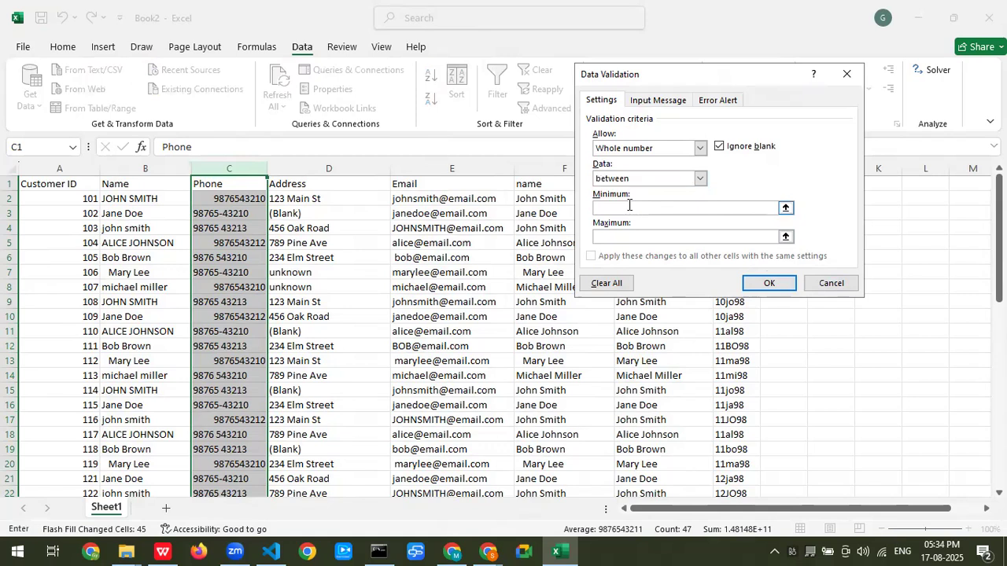
left_click(615, 234)
left_click(767, 283)
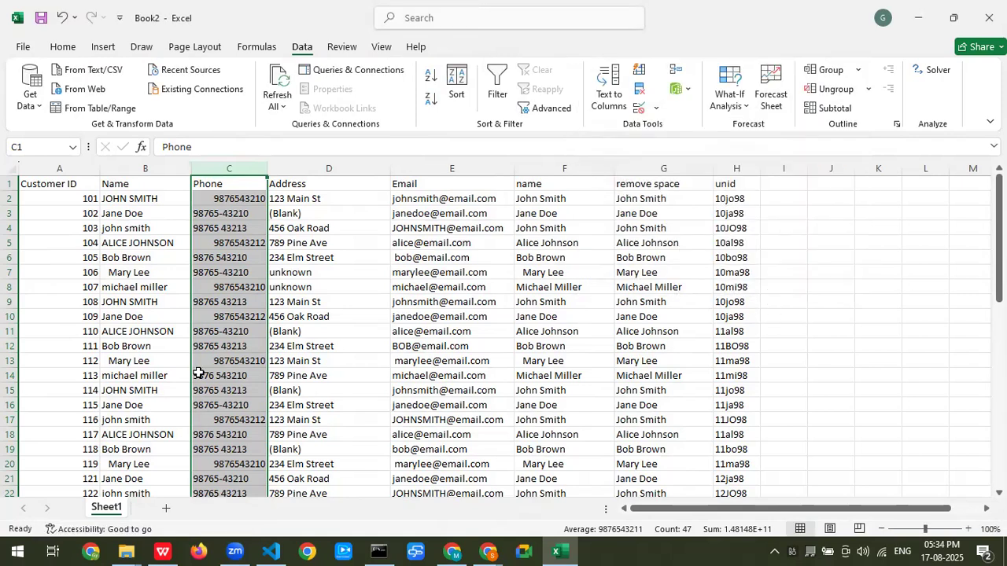
left_click(233, 188)
left_click(212, 314)
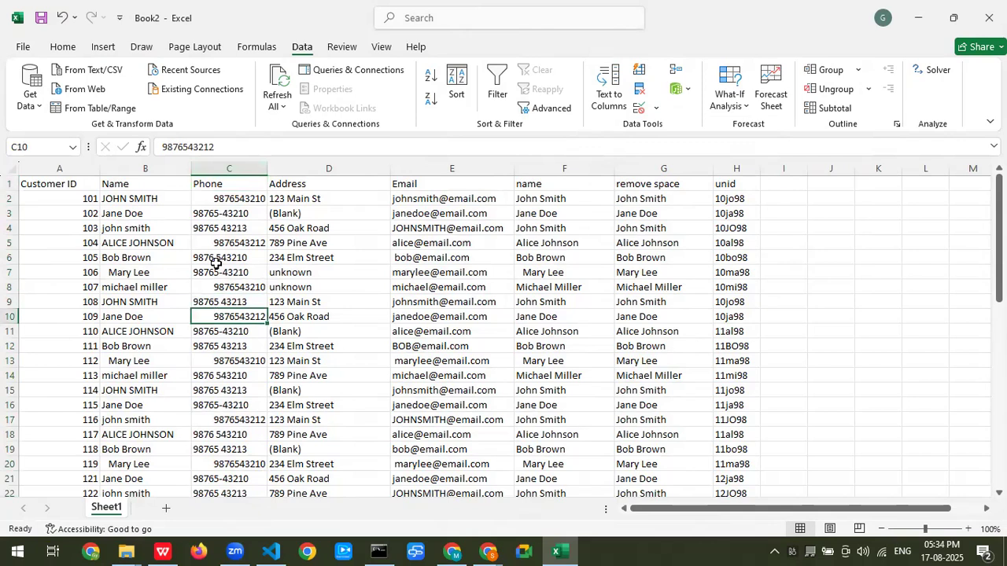
left_click(216, 191)
left_click(224, 161)
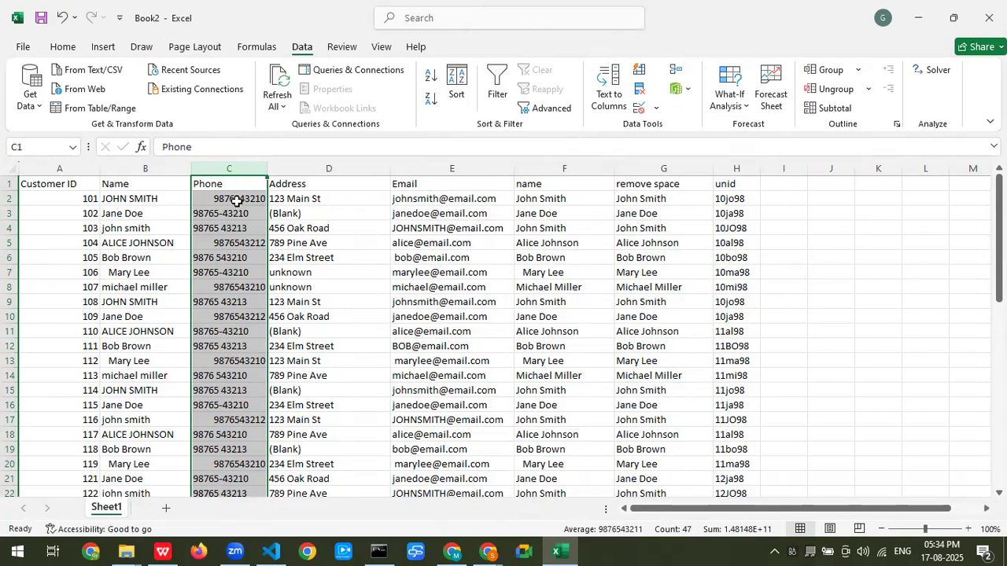
Step: Enter the header "ph" in I1 and start a formula in I2 that references phone cell C2
left_click(789, 183)
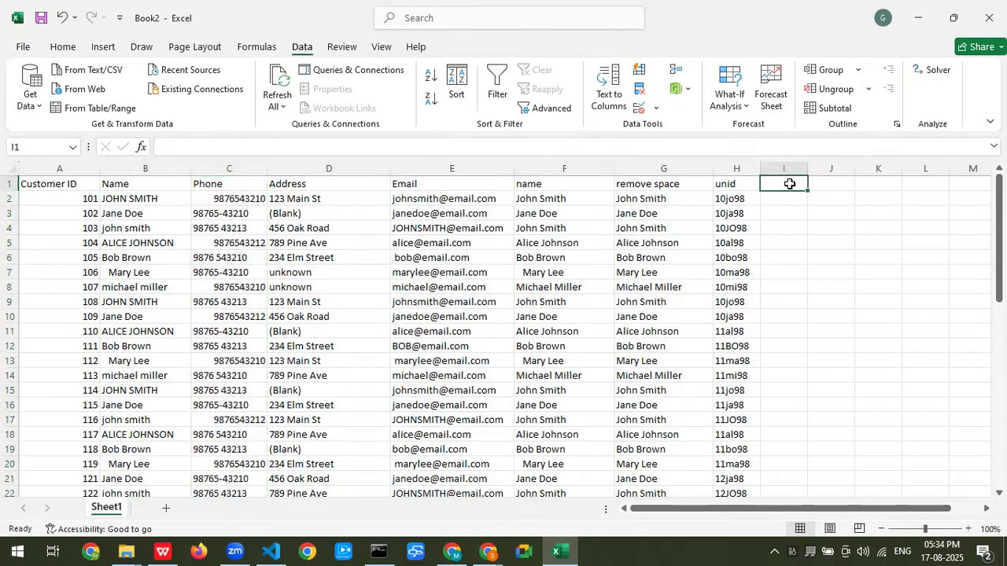
type("ph")
key("Return")
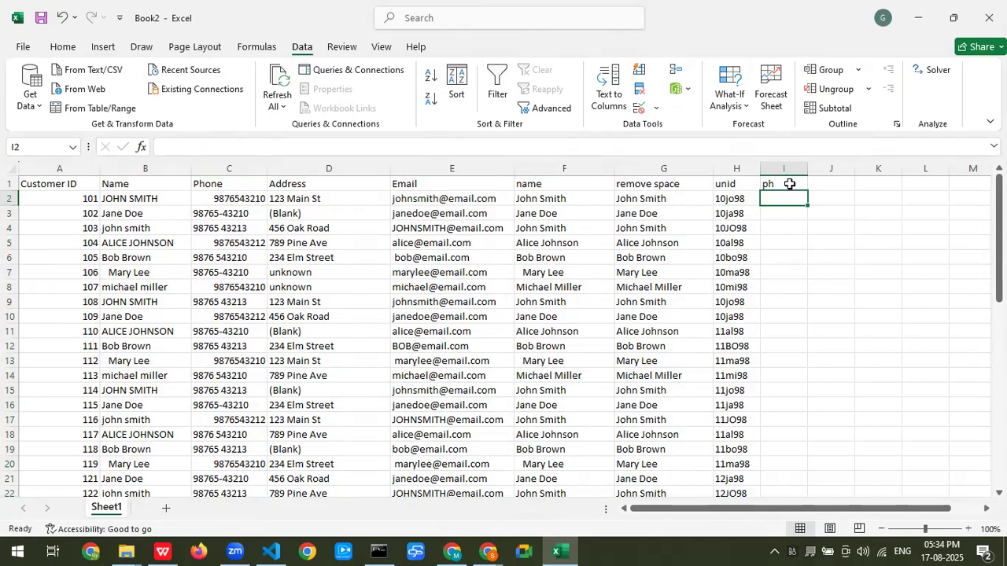
type("=")
left_click(224, 195)
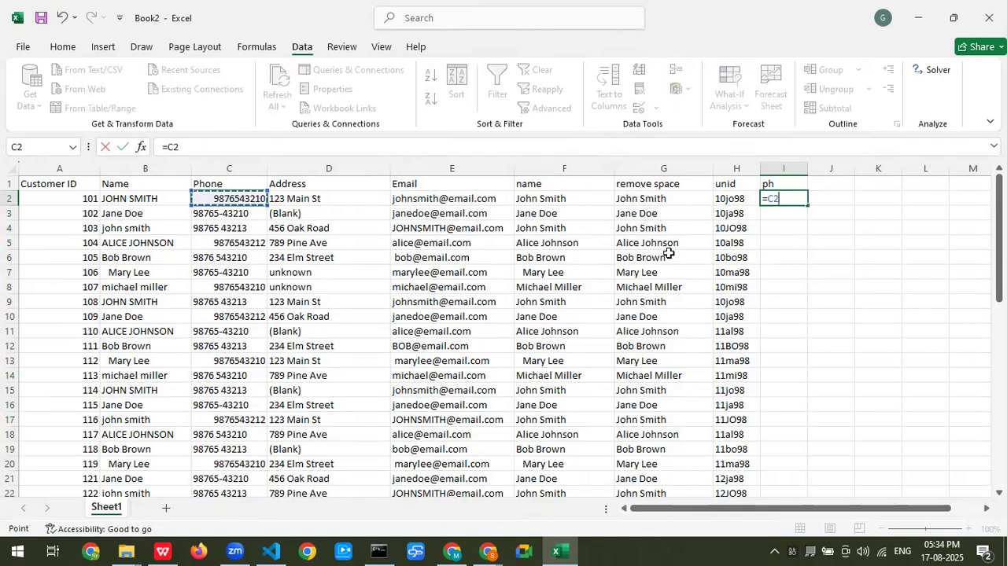
Step: Switch to the lesson document and find the formula under Exercise 3 – Cleaning Phone Numbers
key("alt+Tab")
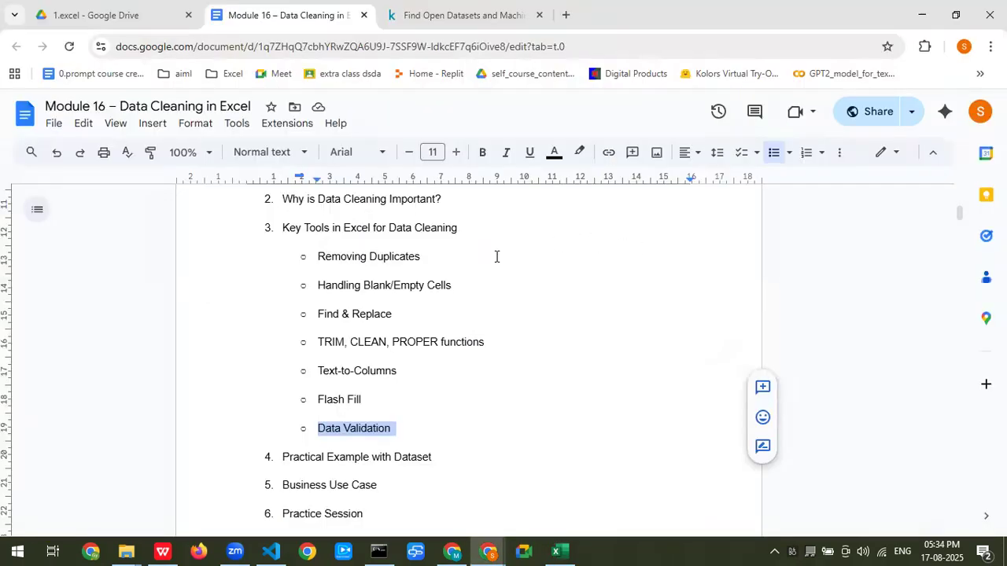
scroll(346, 374, "down", 5)
scroll(336, 375, "down", 15)
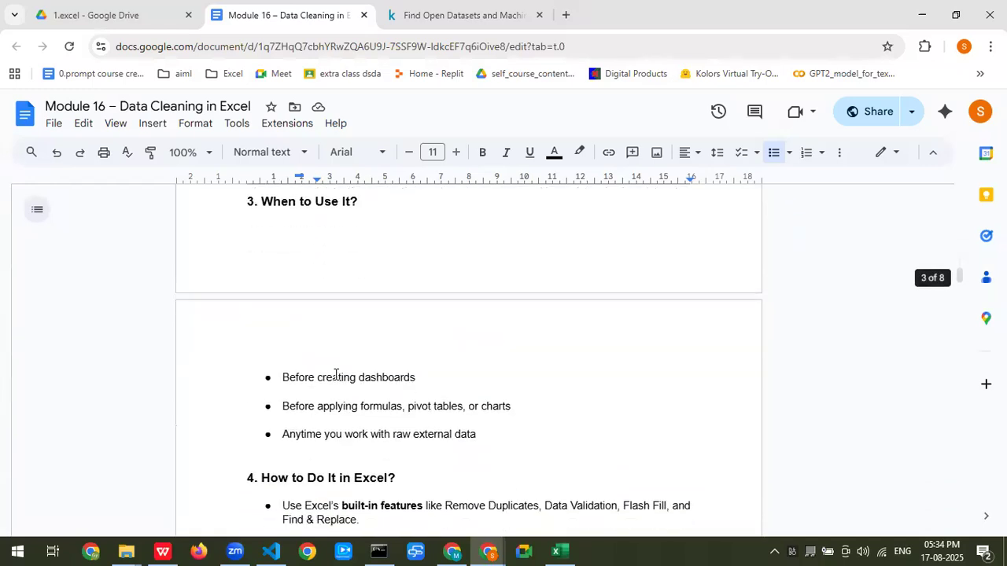
scroll(267, 392, "down", 8)
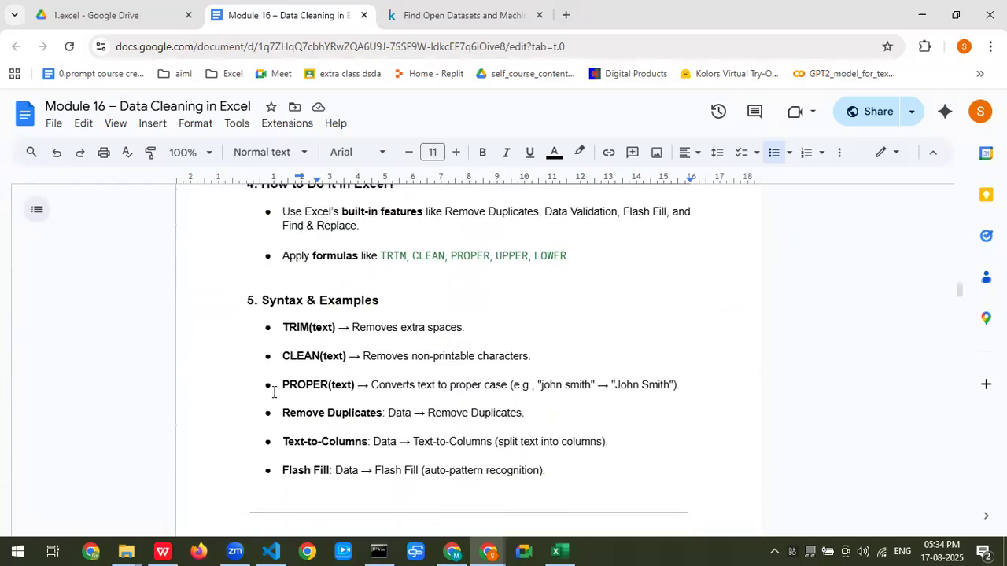
scroll(273, 393, "down", 4)
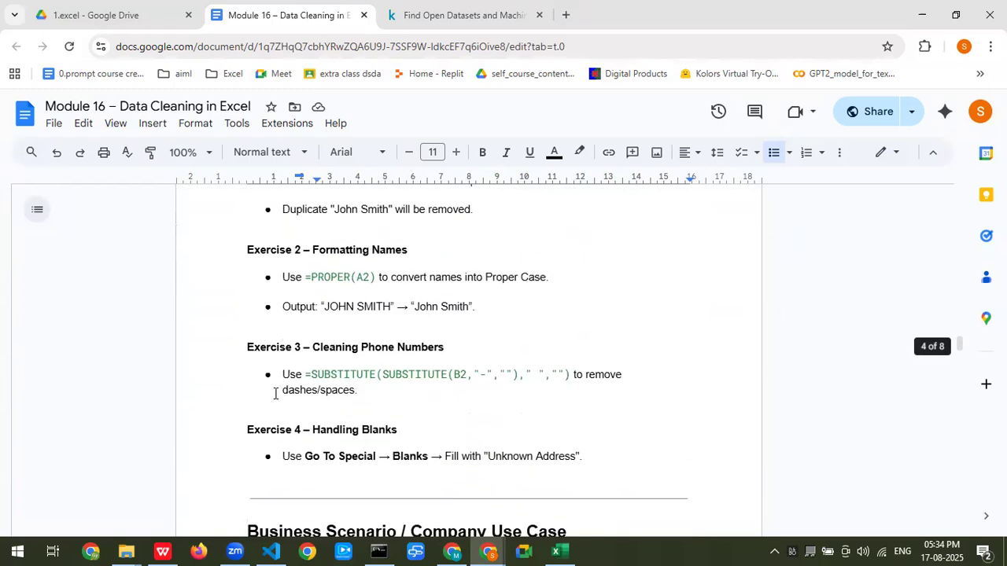
scroll(276, 393, "down", 1)
left_click(344, 301)
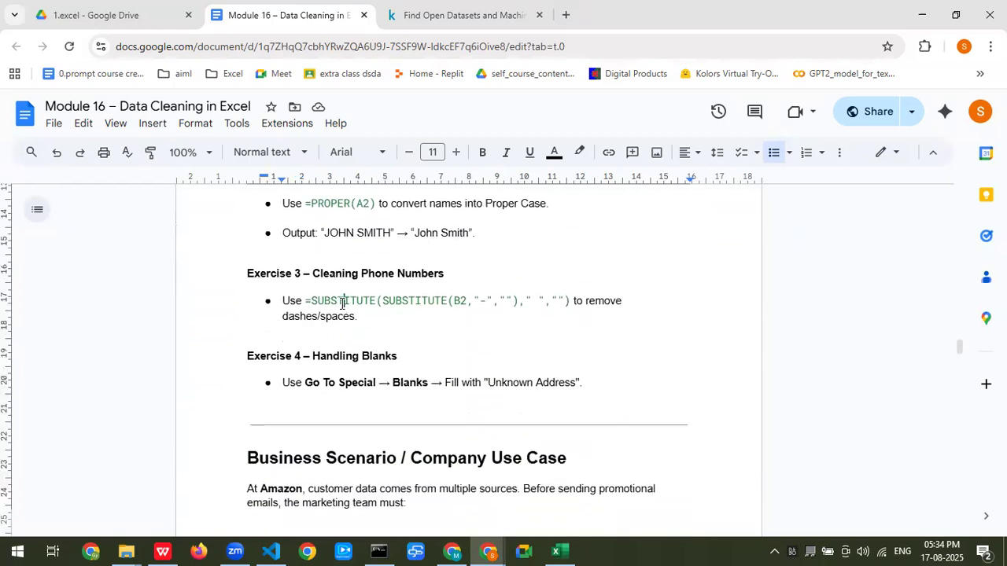
Step: Highlight the nested SUBSTITUTE formula and its inner part SUBSTITUTE(B2,"-",""), and return to Excel
left_click_drag(310, 301, 566, 300)
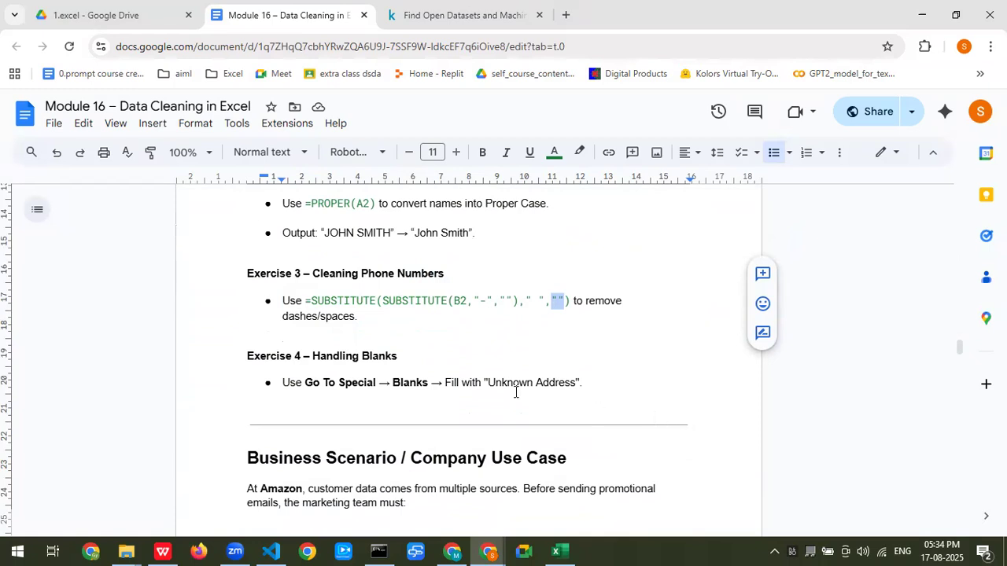
left_click_drag(306, 300, 559, 302)
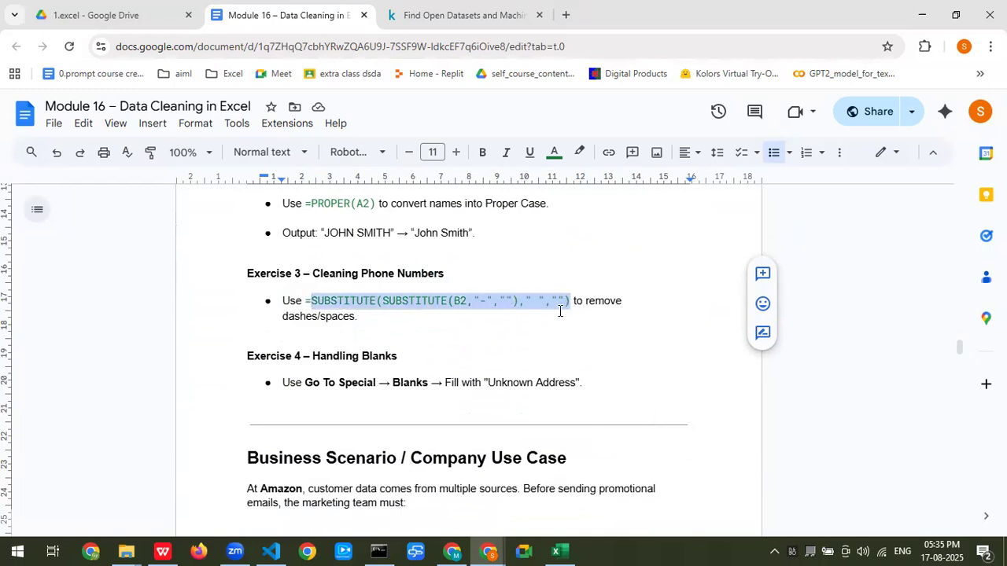
left_click(276, 321)
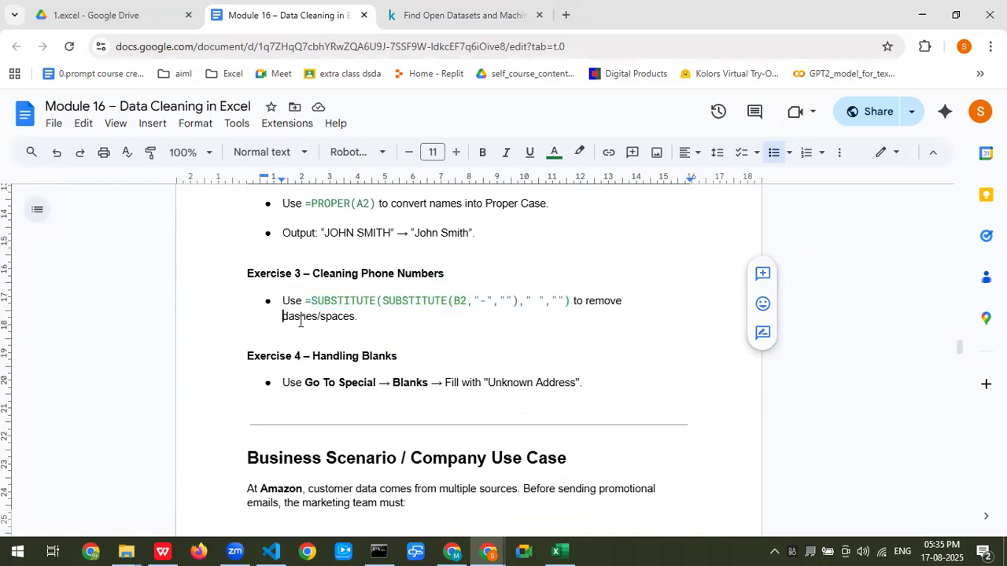
left_click(386, 298)
left_click_drag(385, 297, 515, 303)
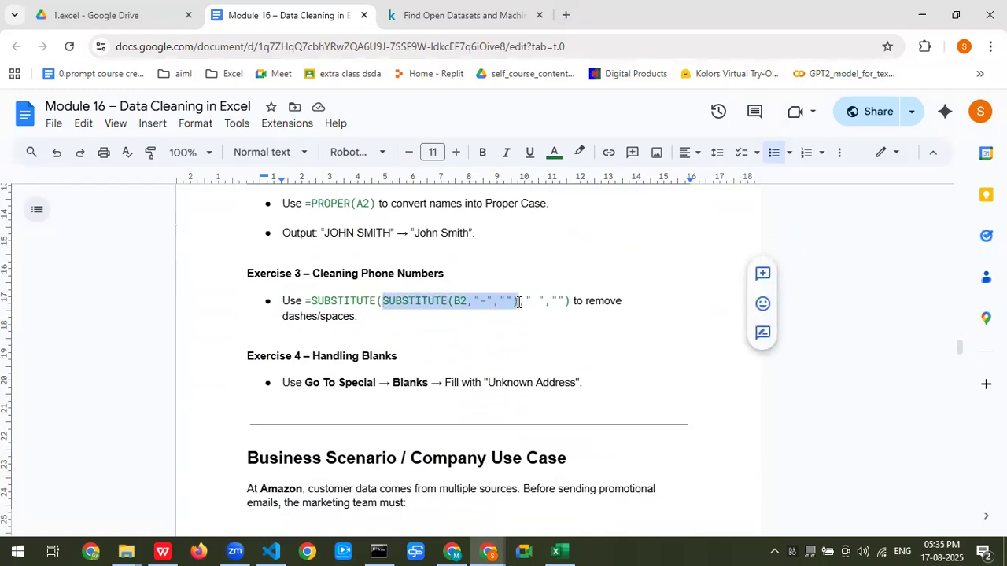
key("alt+Tab")
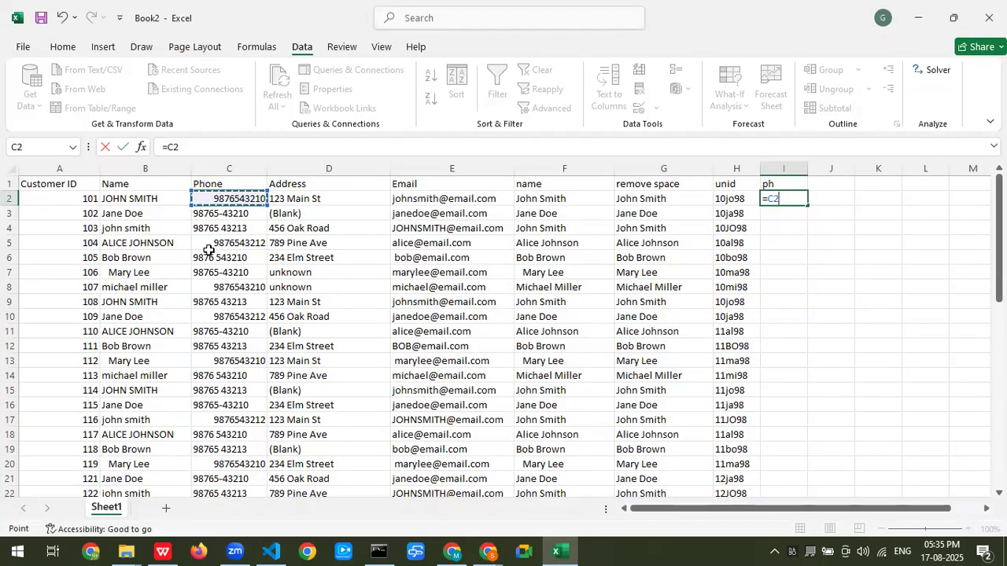
left_click(209, 245)
left_click(198, 346)
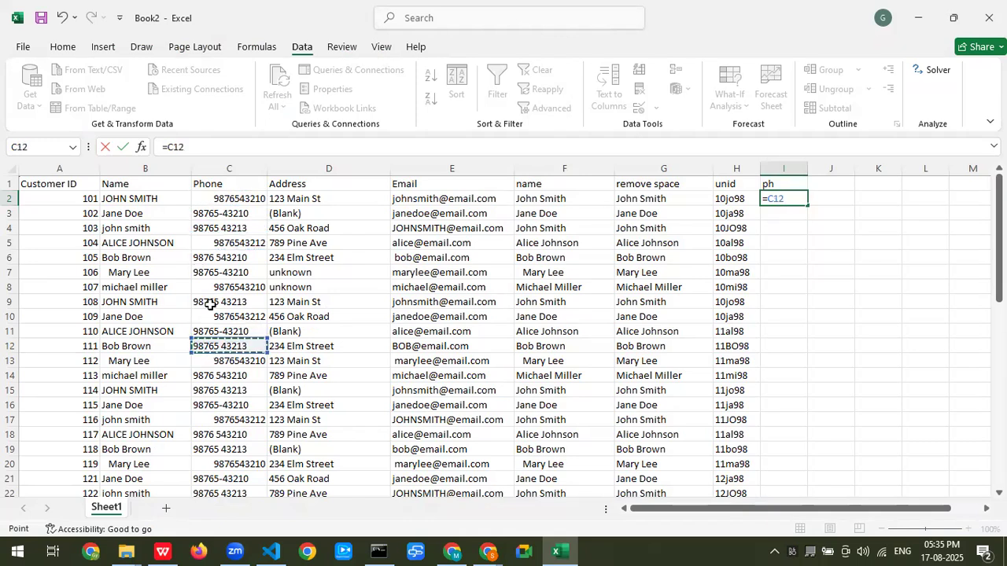
left_click(226, 228)
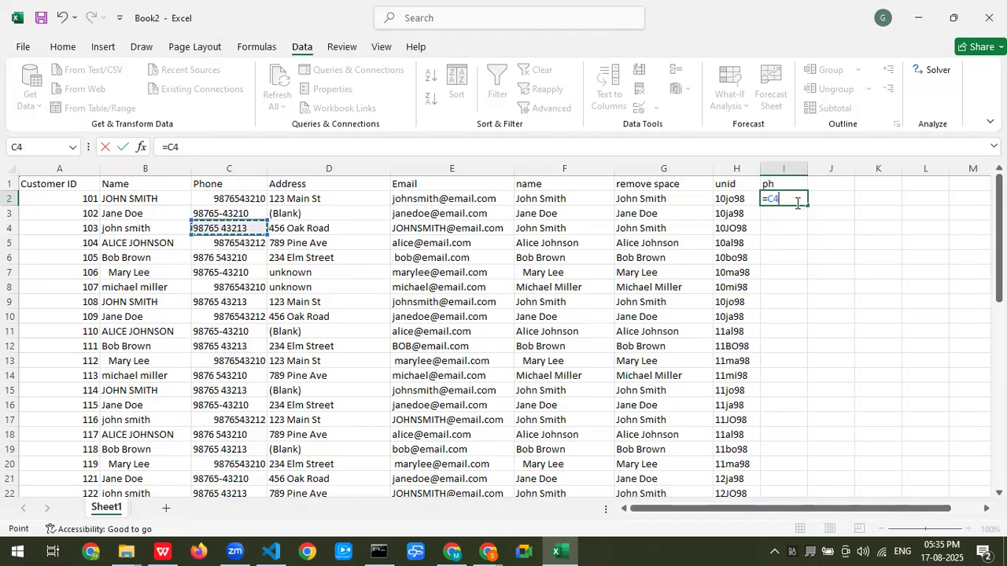
Step: Copy the nested SUBSTITUTE formula from Exercise 3 of the lesson document and enter it in I2 in place of the C4 reference
key("alt+Tab")
left_click_drag(311, 299, 561, 301)
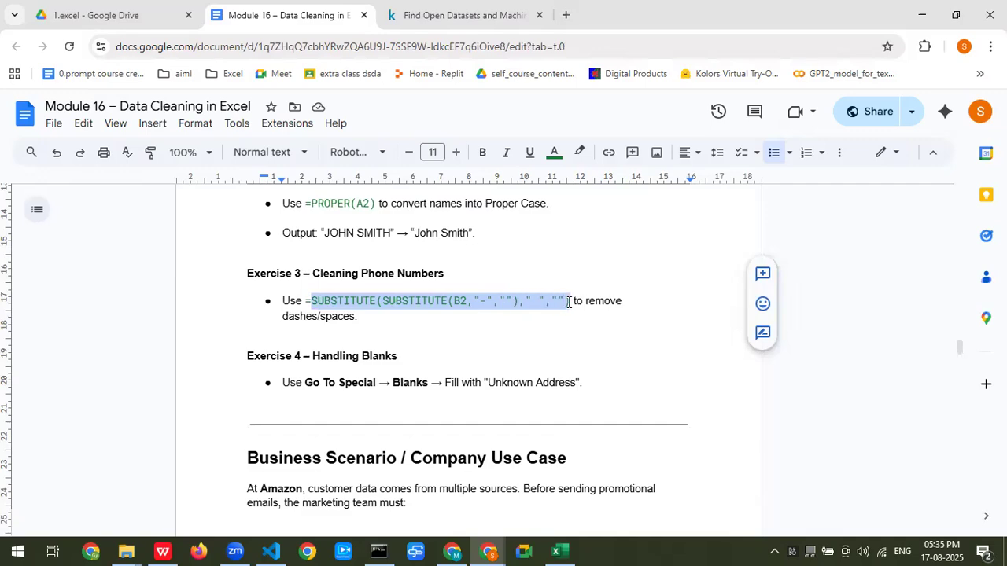
key("alt+Tab")
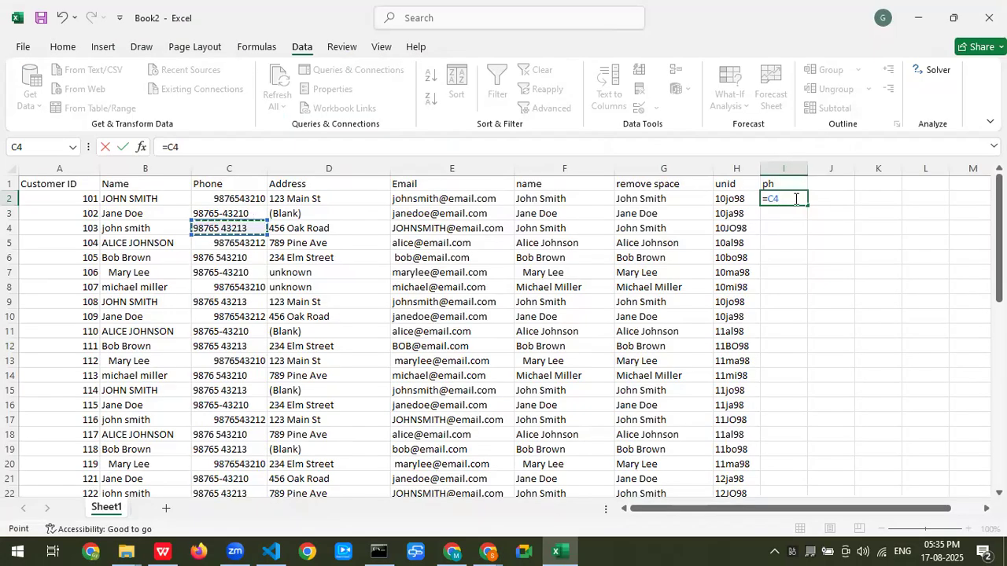
key("BackSpace")
key("BackSpace")
key("ctrl+v")
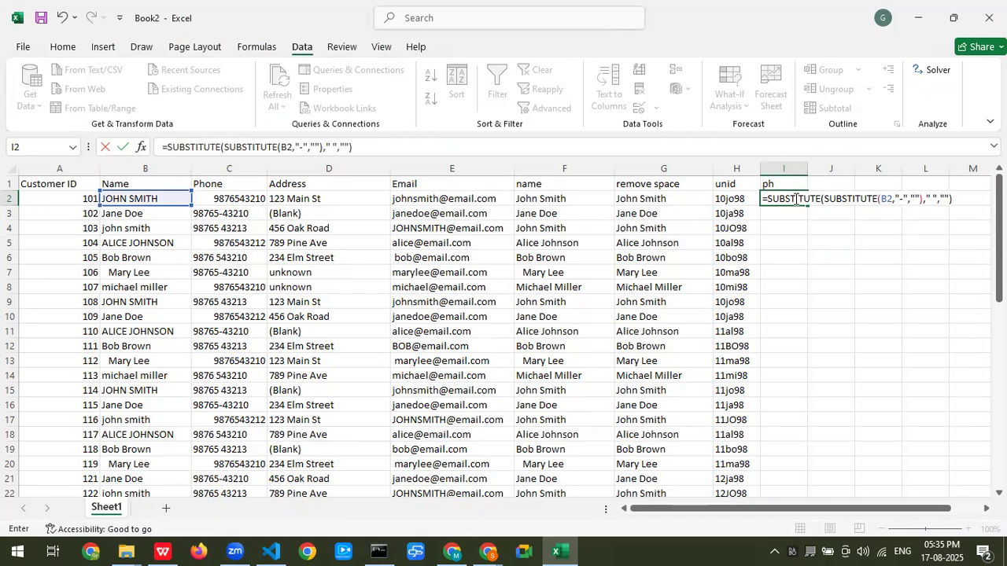
key("Return")
Step: Change the cell reference in the I2 SUBSTITUTE formula to C2 so that it cleans the Phone value
double_click(794, 199)
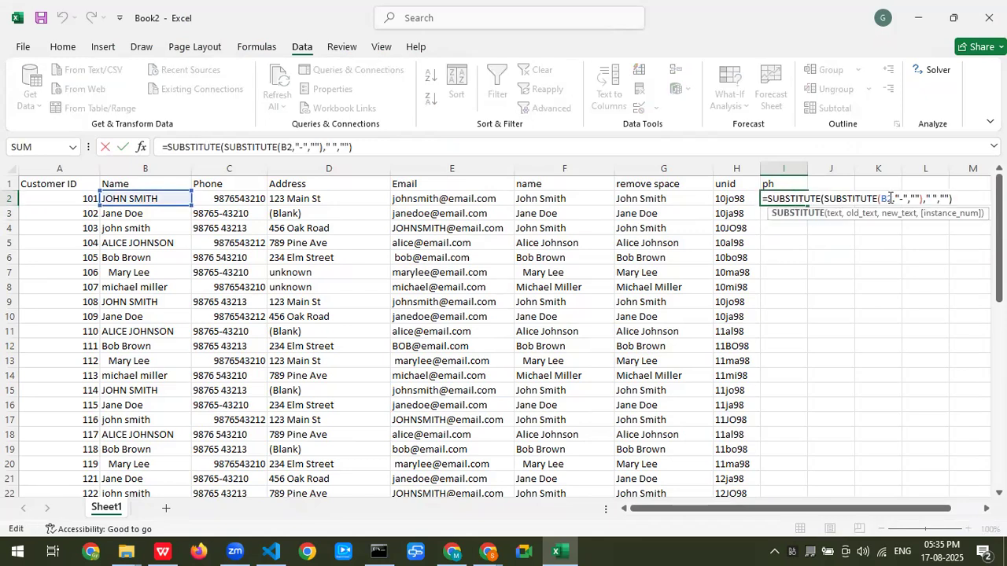
left_click(892, 197)
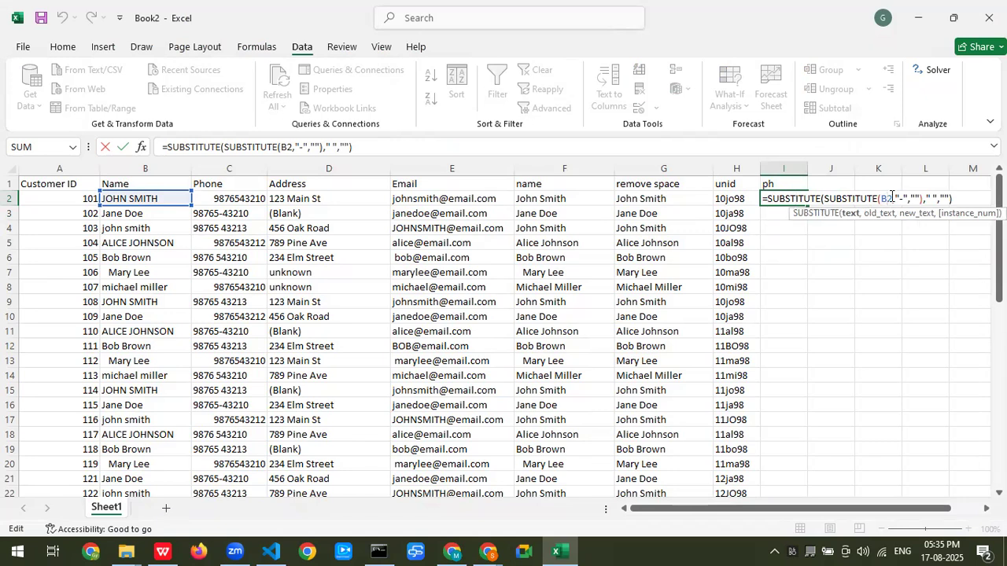
key("BackSpace")
type("C")
key("Return")
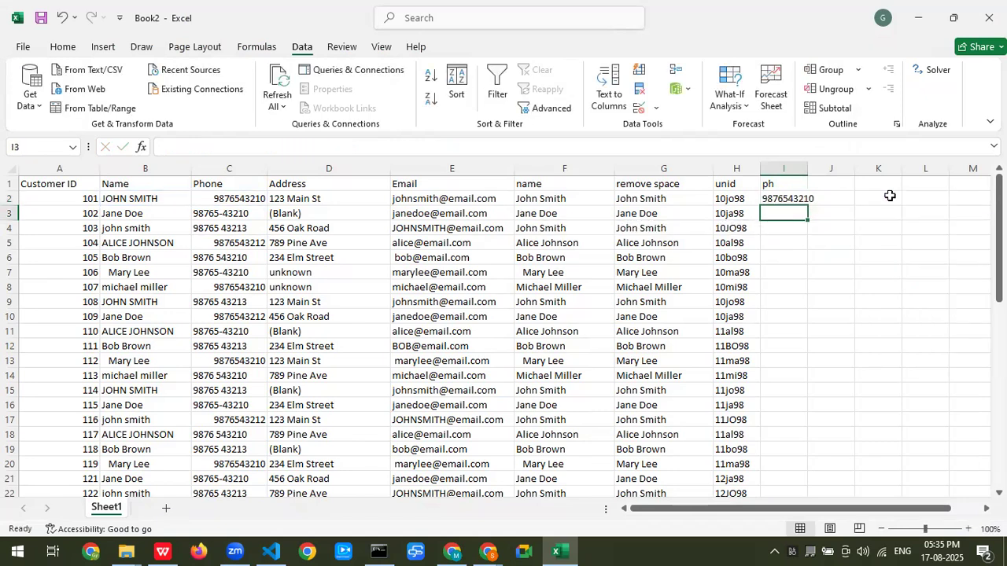
Step: Fill the I2 formula down the whole ph column and widen column I to fit the full phone numbers
left_click(785, 199)
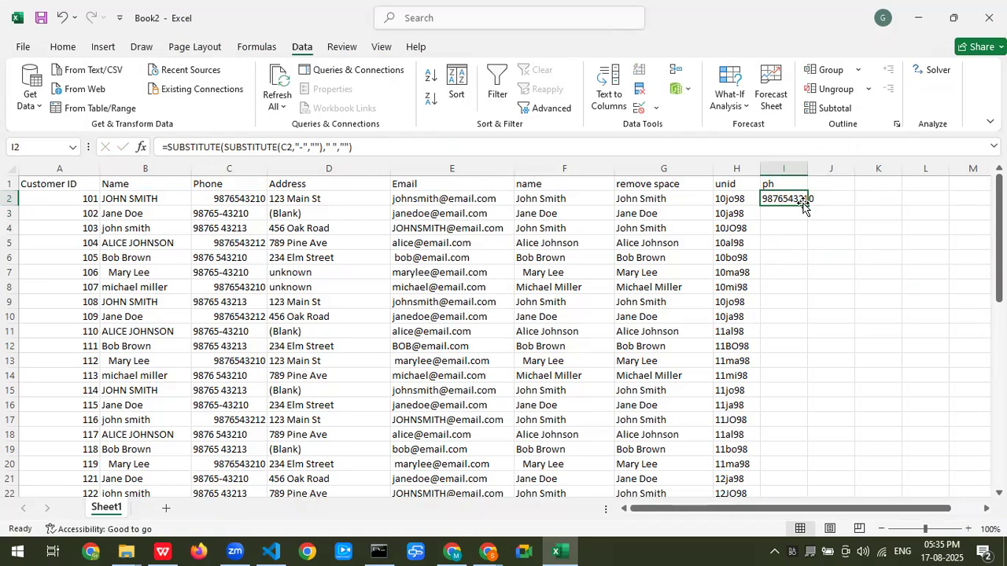
double_click(806, 205)
left_click_drag(807, 168, 879, 181)
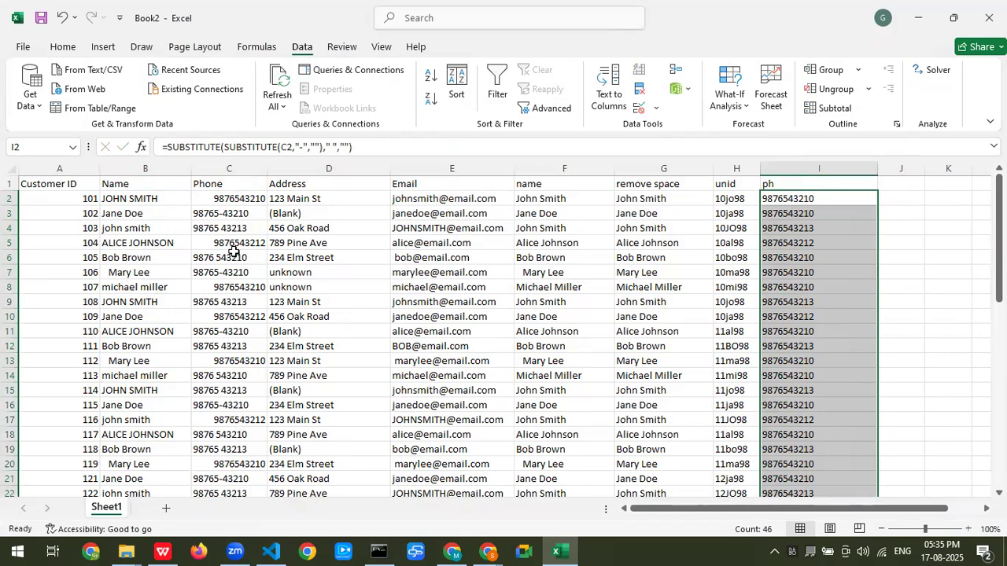
scroll(427, 236, "down", 2)
scroll(428, 220, "up", 1)
scroll(429, 219, "up", 1)
Step: Switch to the lesson document and review the theory, exercises and business scenario down to the Practice Session
left_click(475, 550)
scroll(279, 361, "down", 1)
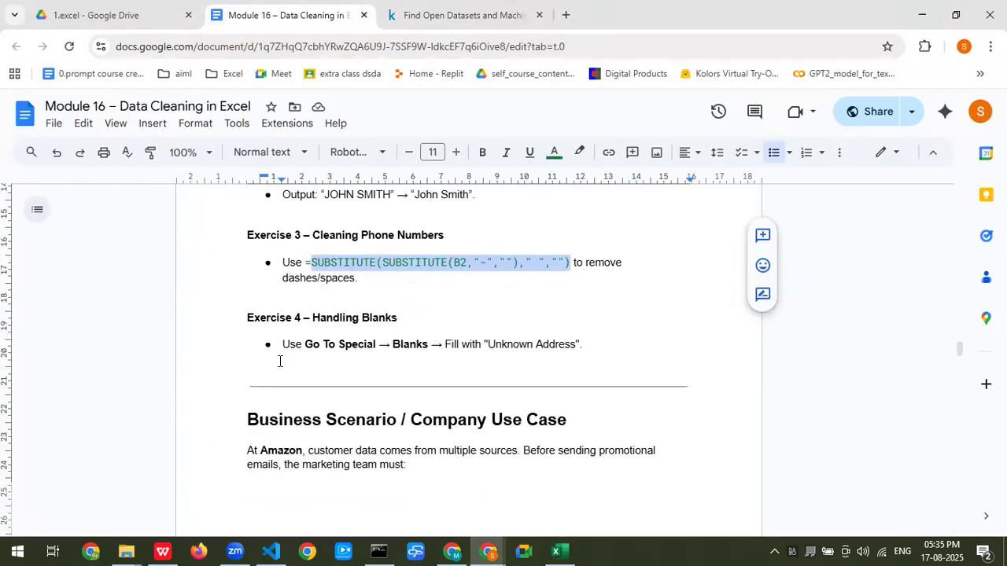
scroll(279, 361, "down", 5)
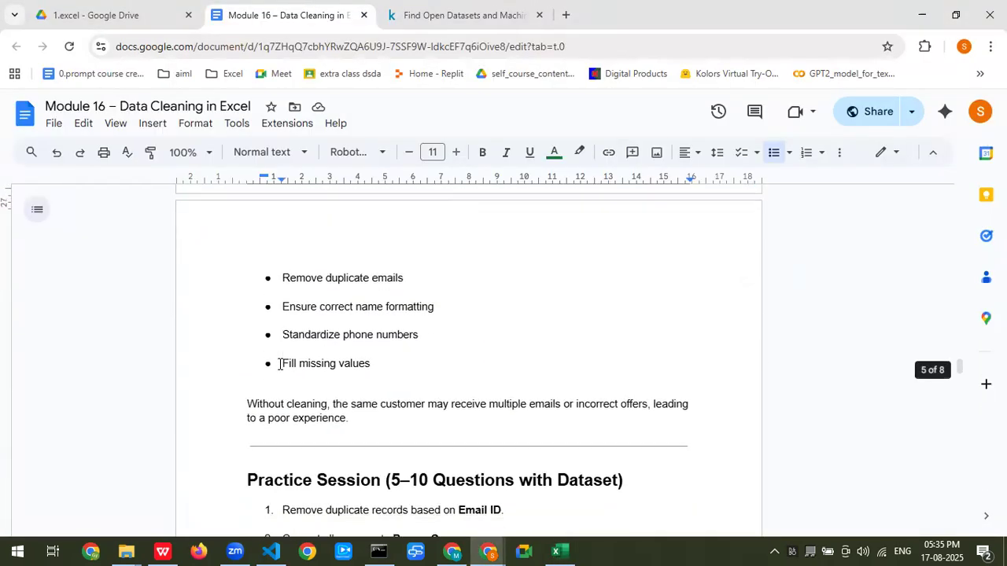
scroll(279, 362, "up", 20)
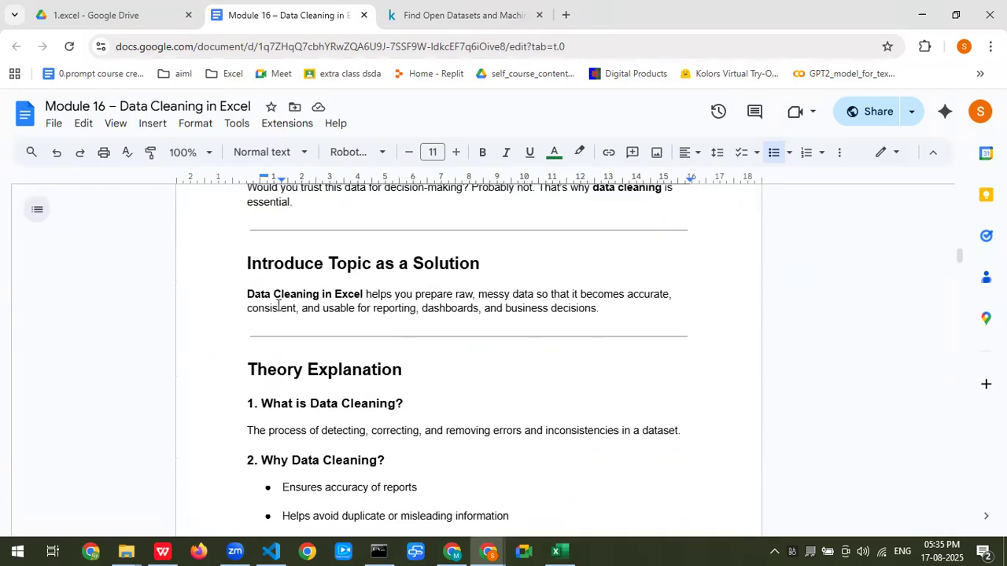
scroll(277, 305, "down", 15)
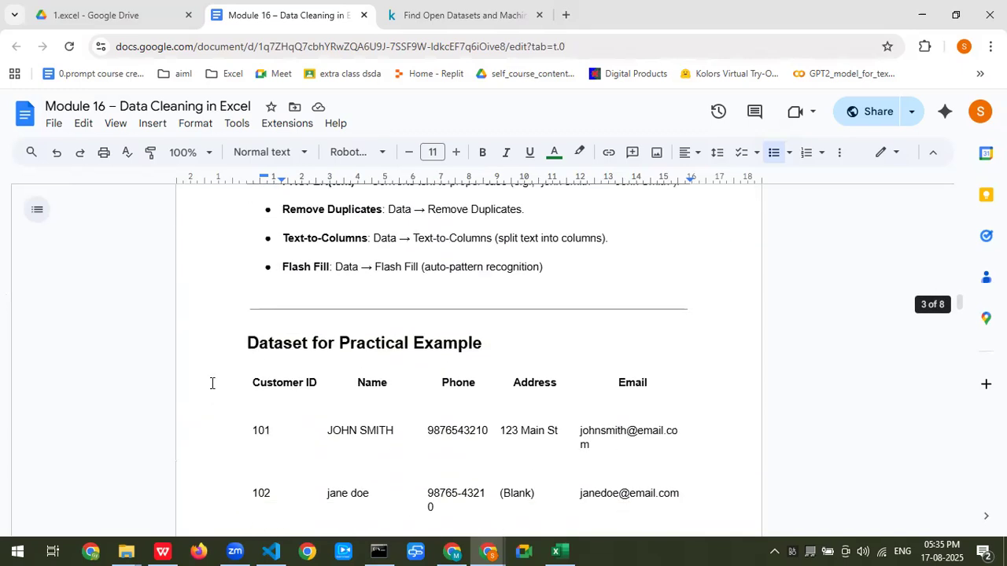
scroll(212, 383, "down", 10)
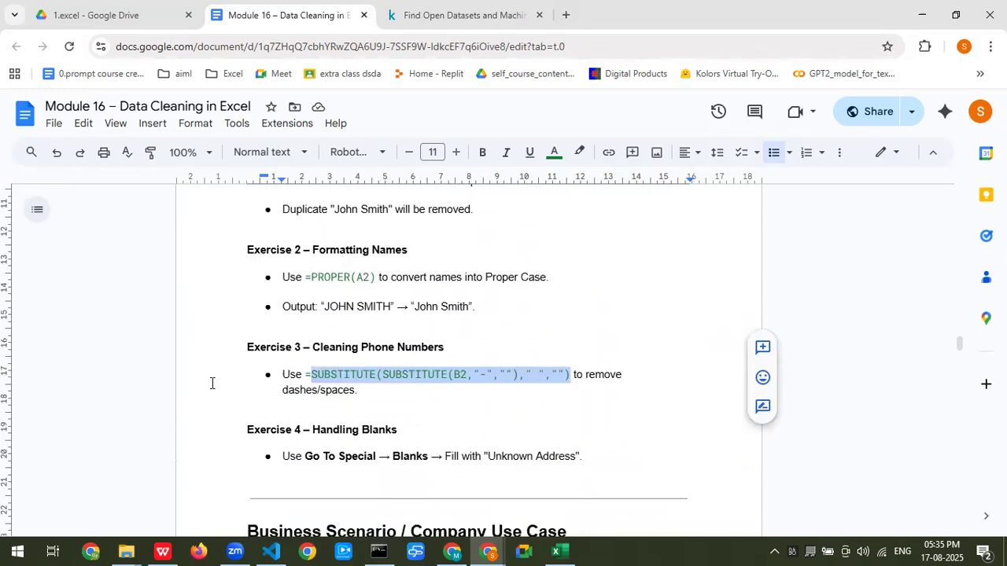
scroll(258, 392, "down", 3)
type(".")
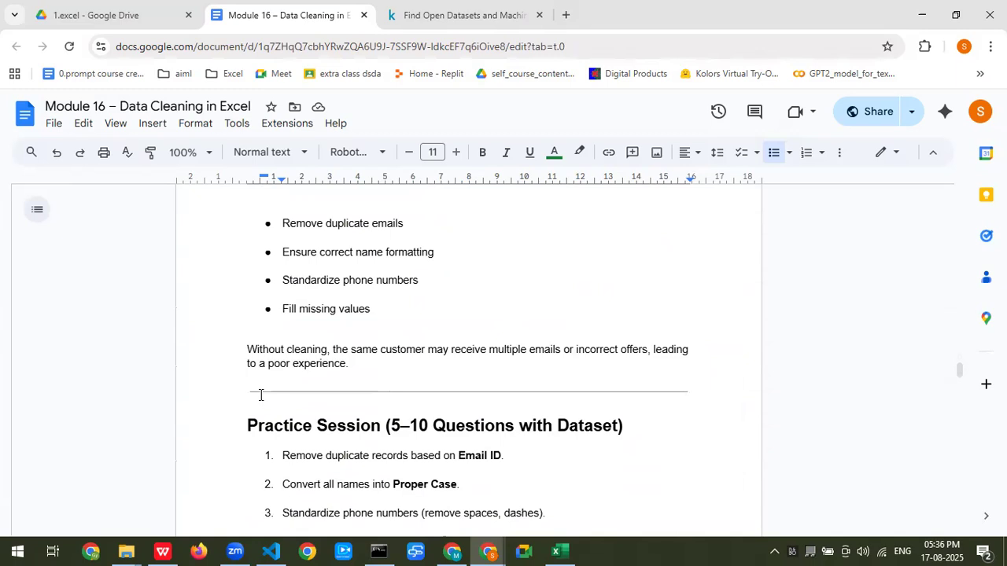
Step: Return to Excel, review the Phone, Address, Email, name and remove space columns, and switch back to the lesson document
key("alt+Tab")
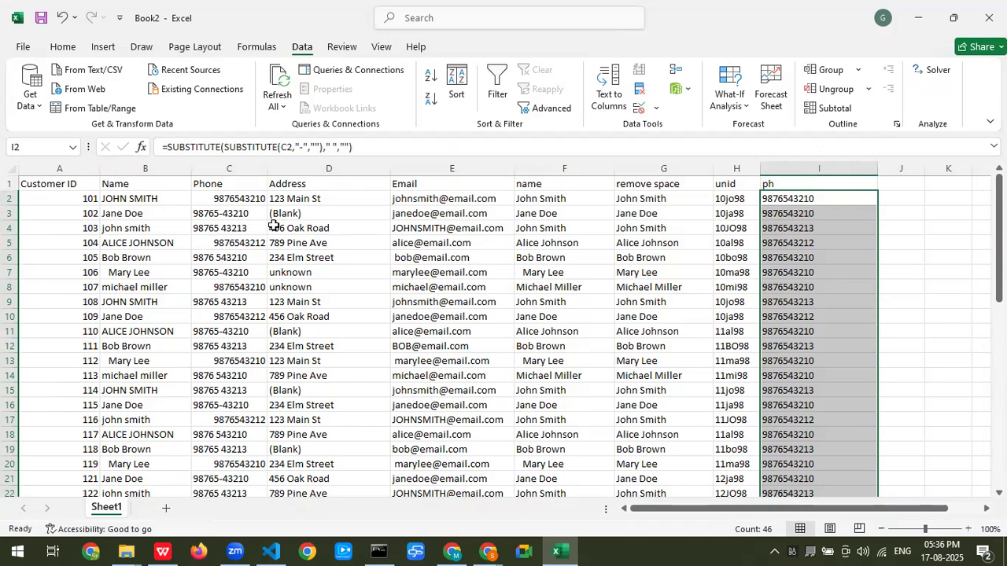
left_click(224, 169)
left_click(339, 170)
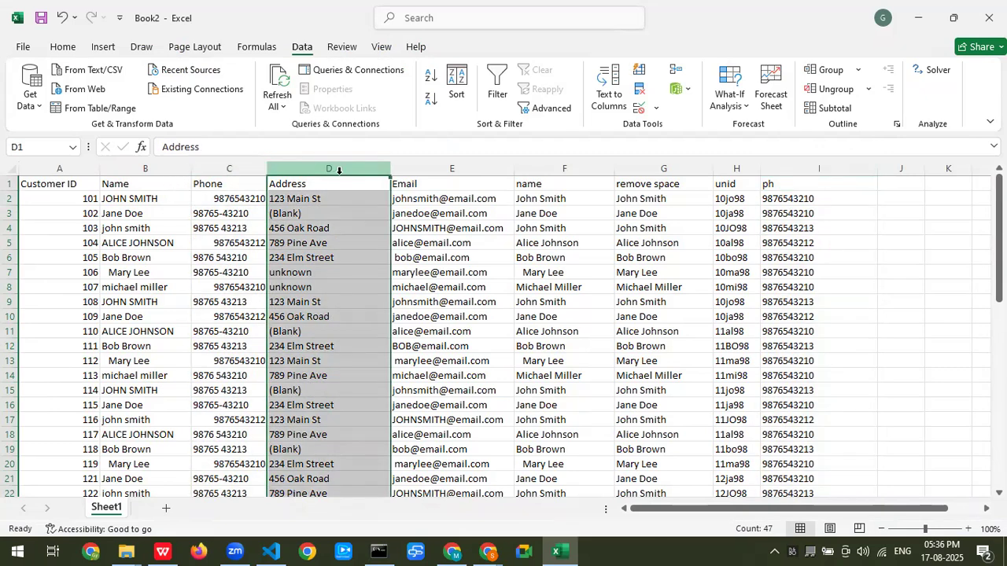
left_click(455, 168)
left_click(542, 168)
left_click(623, 169)
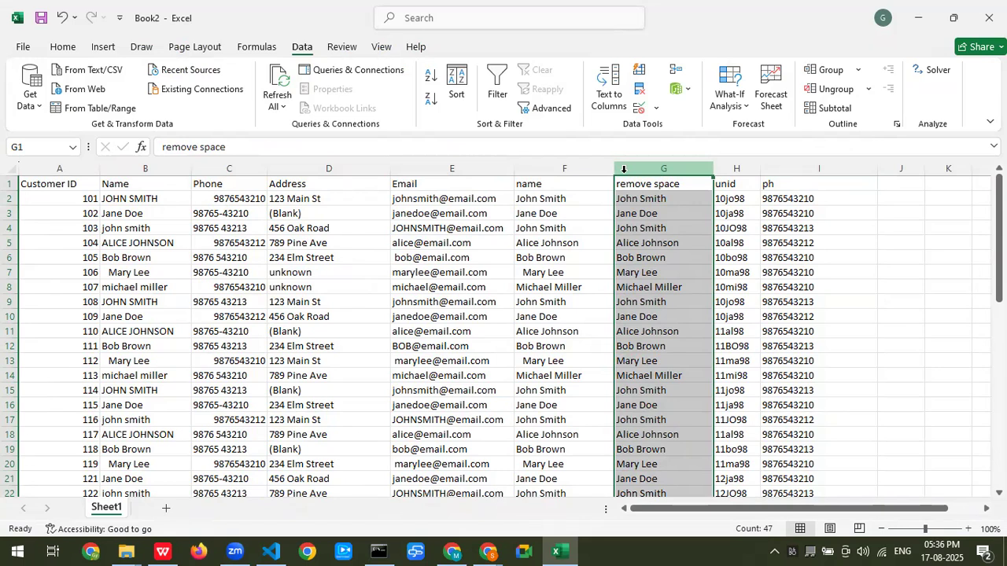
scroll(304, 317, "down", 11)
scroll(305, 317, "up", 11)
key("alt+Tab")
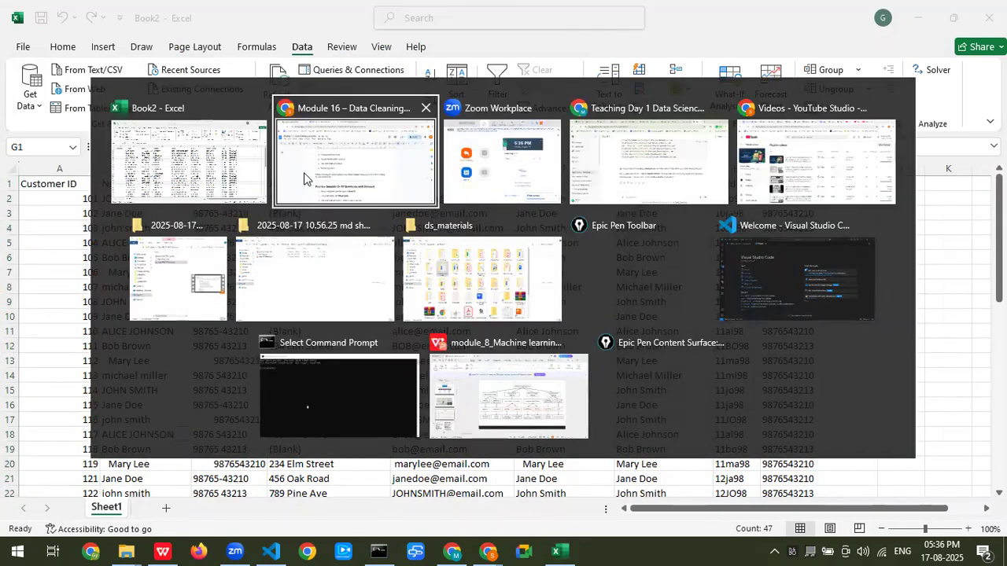
left_click(304, 178)
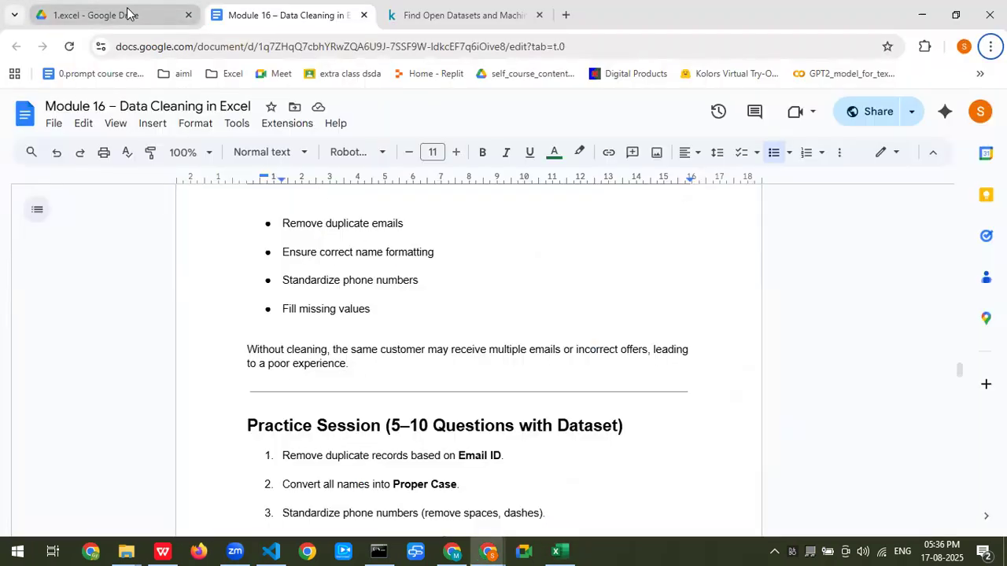